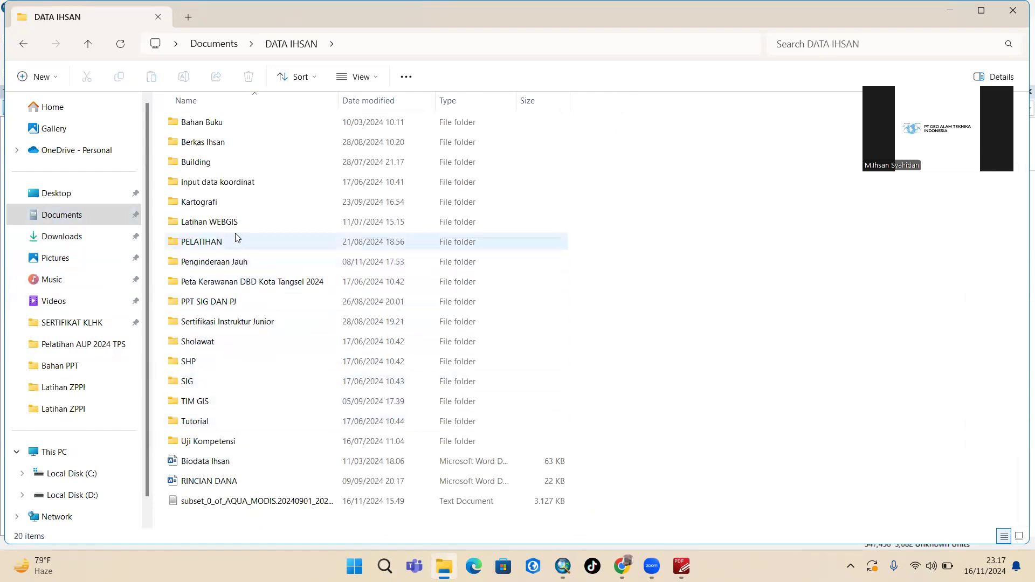
- Add the wpp_juni_2011 shapefile from the WPPNRI folder inside Downloads\WPPNRI-20241029T124306Z-001 to the ArcMap document
{"action": "double_click", "coordinate": [226, 362]}
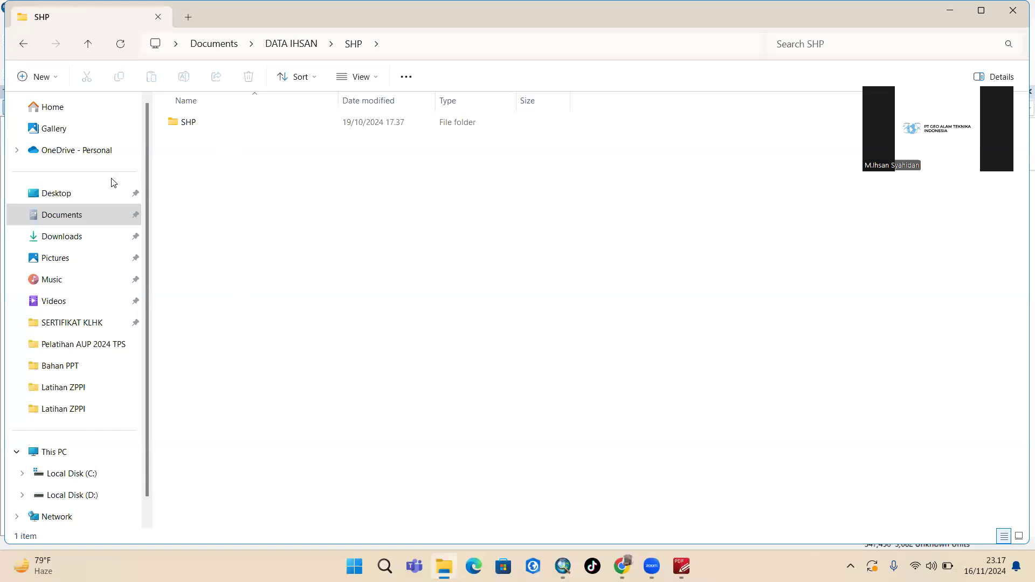
{"action": "left_click", "coordinate": [80, 237]}
{"action": "scroll", "coordinate": [267, 302], "scroll_direction": "down", "scroll_amount": 15}
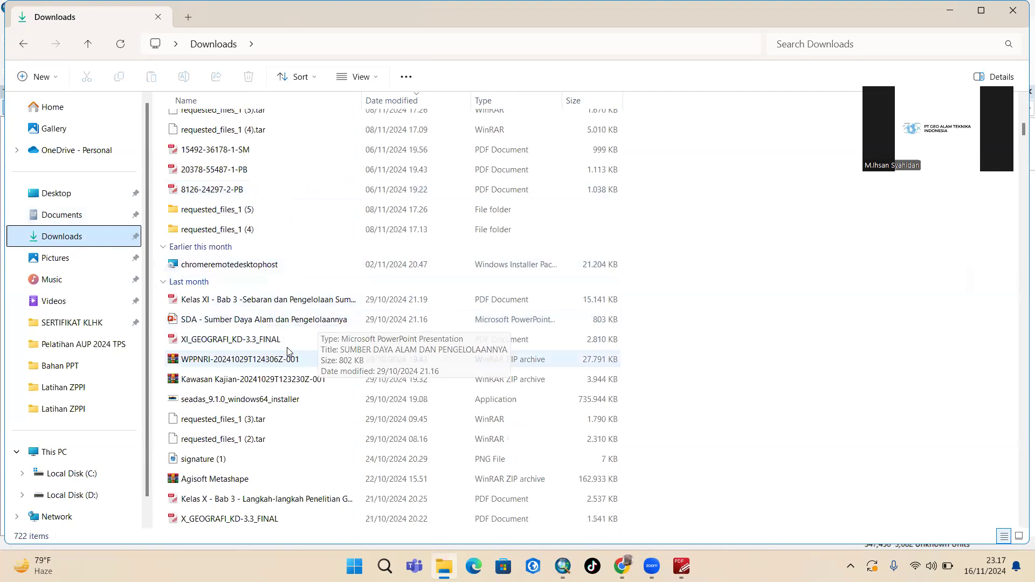
{"action": "scroll", "coordinate": [287, 351], "scroll_direction": "down", "scroll_amount": 8}
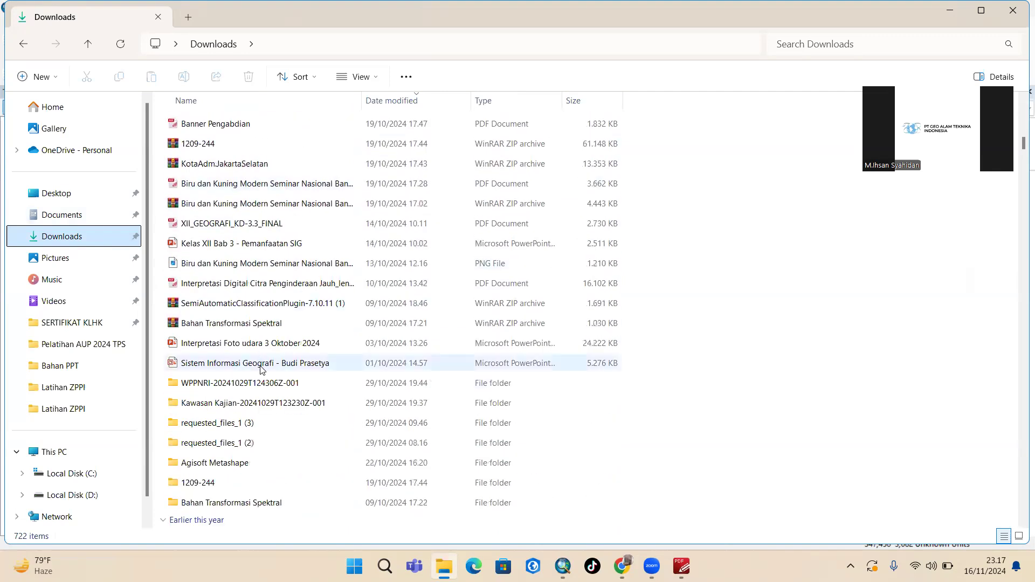
{"action": "double_click", "coordinate": [261, 384]}
{"action": "left_click", "coordinate": [285, 140]}
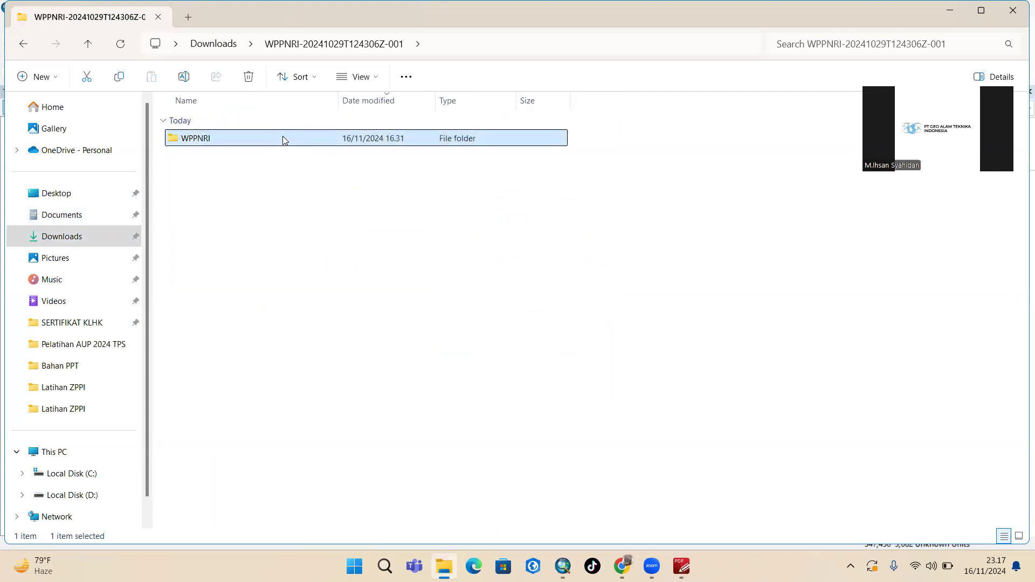
{"action": "double_click", "coordinate": [286, 139]}
{"action": "left_click", "coordinate": [237, 220]}
{"action": "left_click_drag", "start_coordinate": [238, 220], "coordinate": [102, 234]}
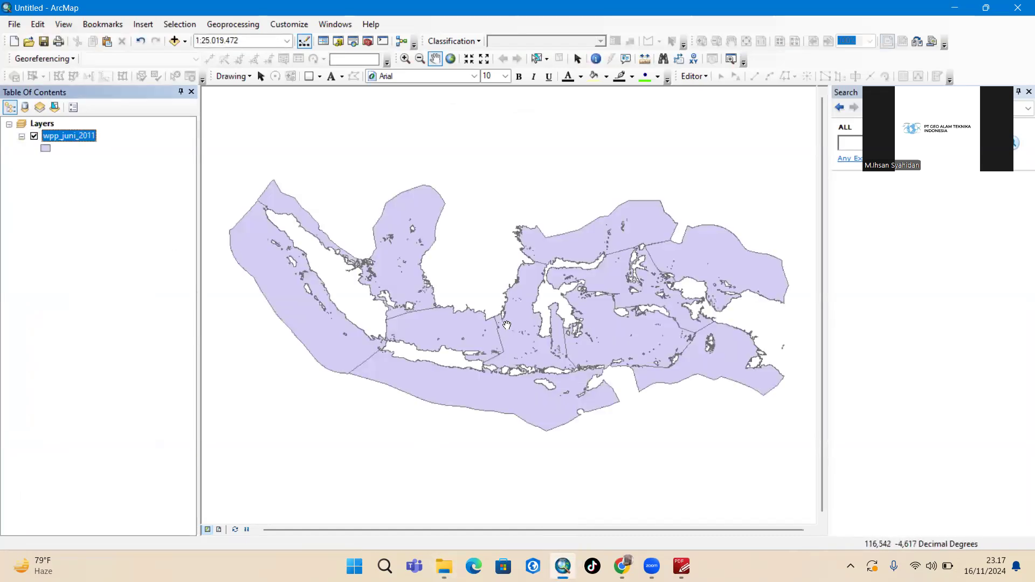
- Select the sea zone polygon between Kalimantan and Sulawesi on the map, and clear that selection again
{"action": "scroll", "coordinate": [507, 325], "scroll_direction": "up", "scroll_amount": 3}
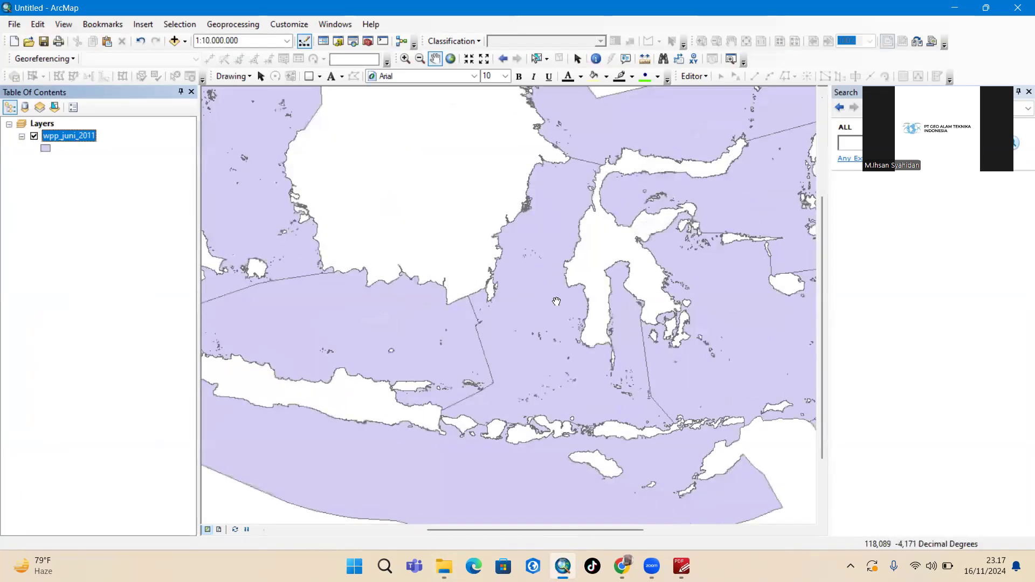
{"action": "scroll", "coordinate": [498, 287], "scroll_direction": "down", "scroll_amount": 3}
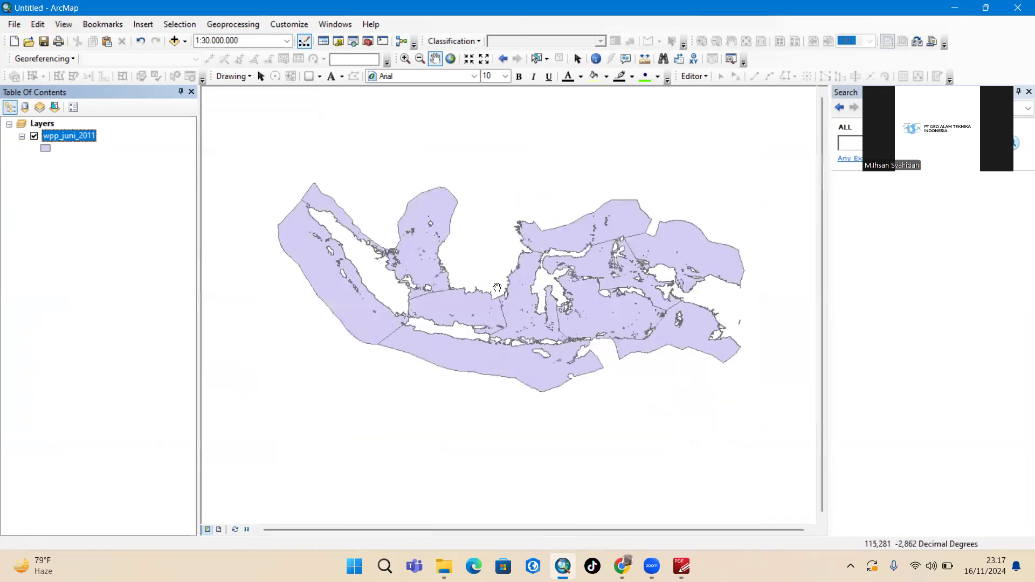
{"action": "scroll", "coordinate": [543, 309], "scroll_direction": "up", "scroll_amount": 1}
{"action": "scroll", "coordinate": [543, 309], "scroll_direction": "down", "scroll_amount": 1}
{"action": "left_click", "coordinate": [537, 58]}
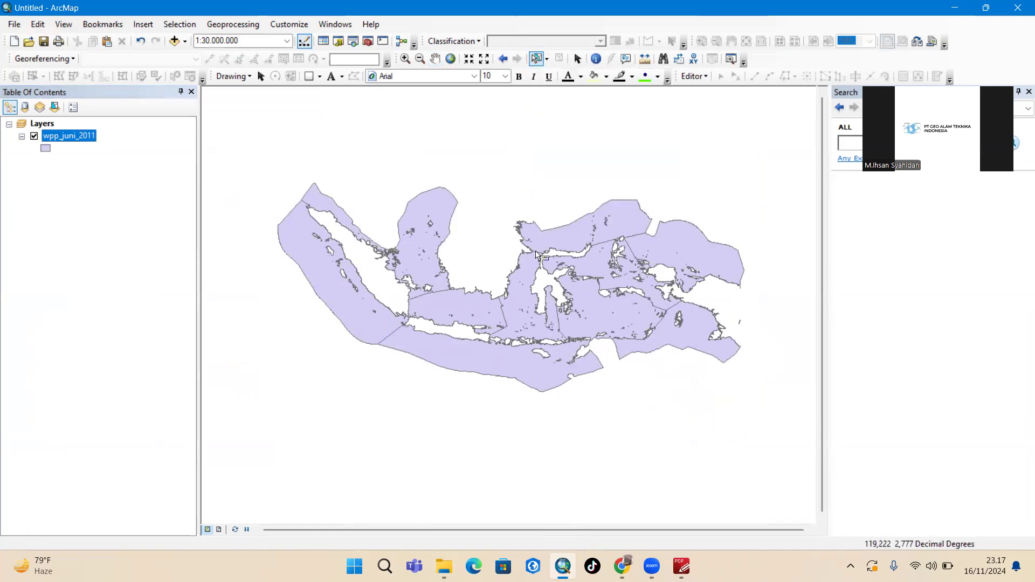
{"action": "left_click", "coordinate": [523, 277]}
{"action": "left_click", "coordinate": [512, 124]}
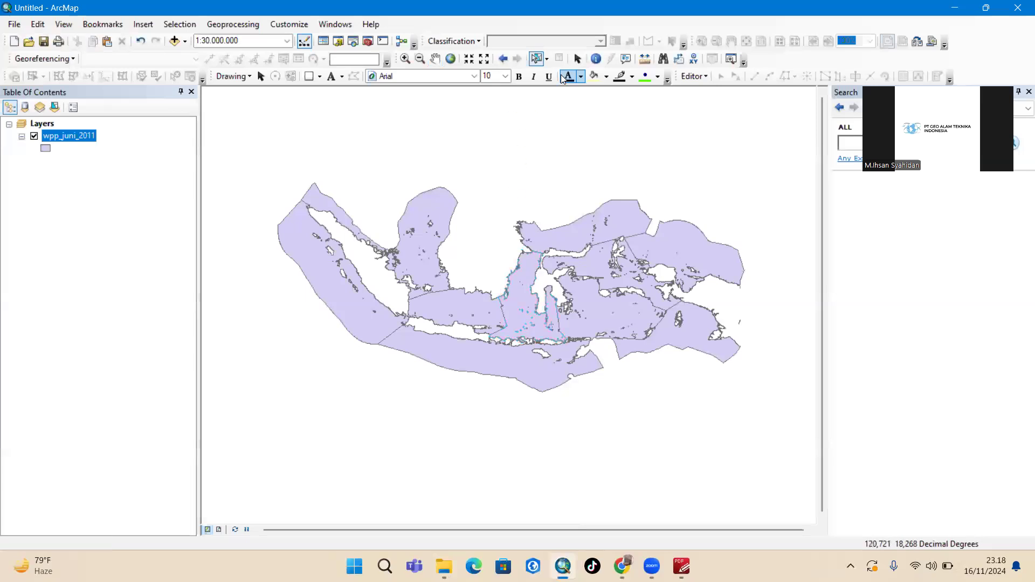
- Select the WPP-RI 713 record in the attribute table of wpp_juni_2011 and close the table
{"action": "right_click", "coordinate": [80, 138]}
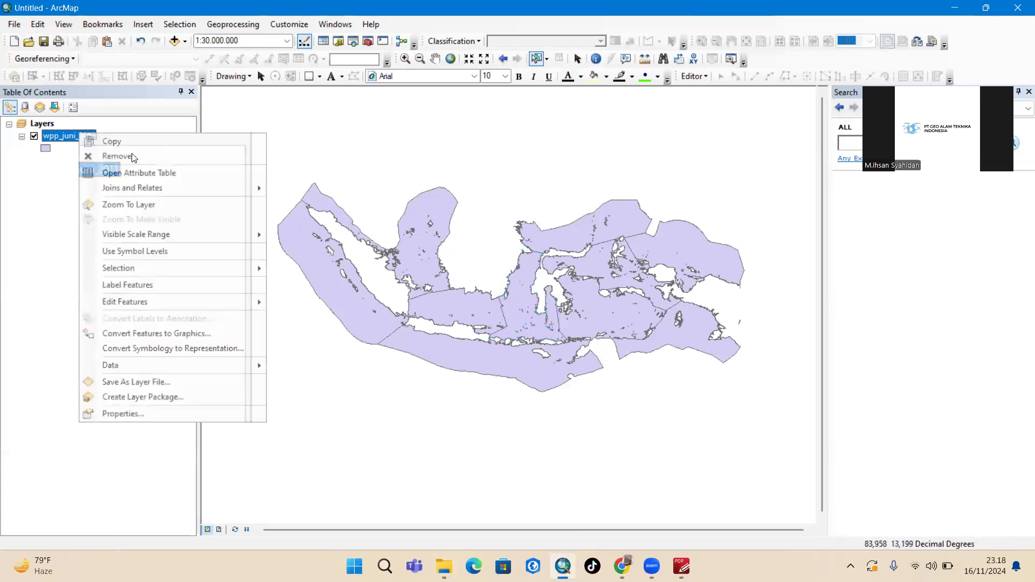
{"action": "left_click", "coordinate": [146, 172]}
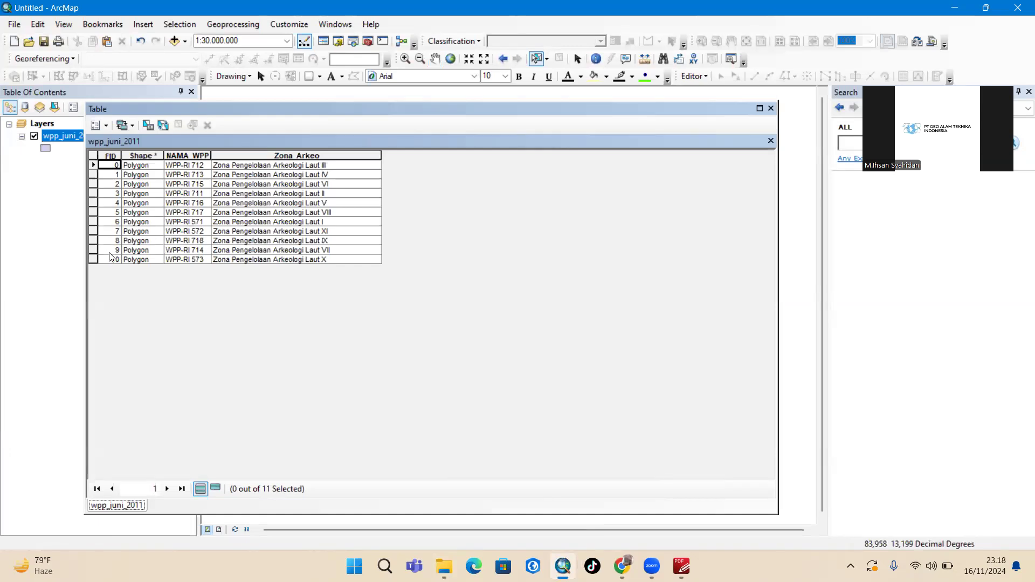
{"action": "left_click", "coordinate": [94, 175]}
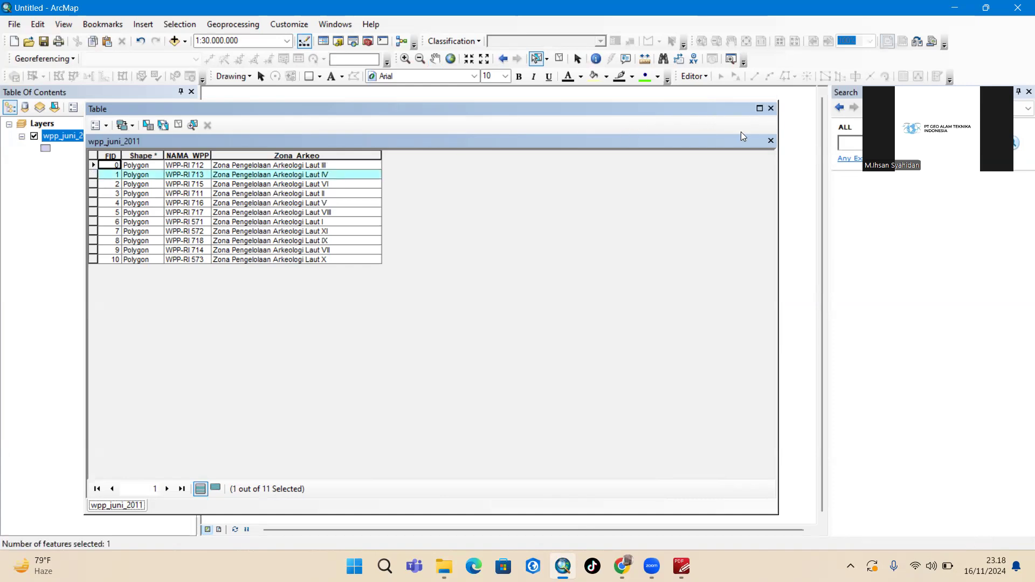
{"action": "left_click", "coordinate": [770, 109]}
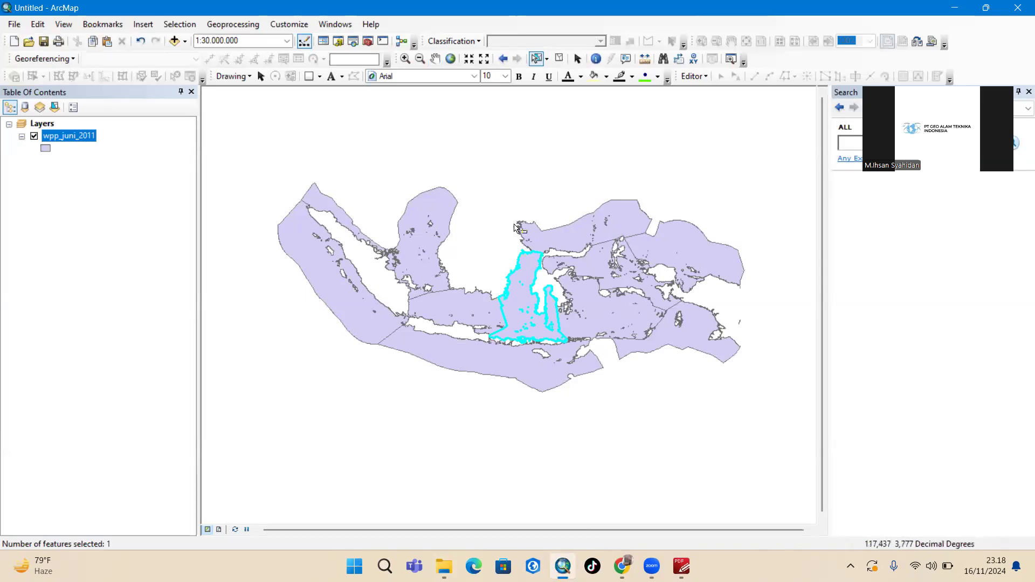
- Start exporting the selected feature of wpp_juni_2011 and choose D:\Downloads\Latihan ZPPI as the output folder
{"action": "right_click", "coordinate": [78, 138]}
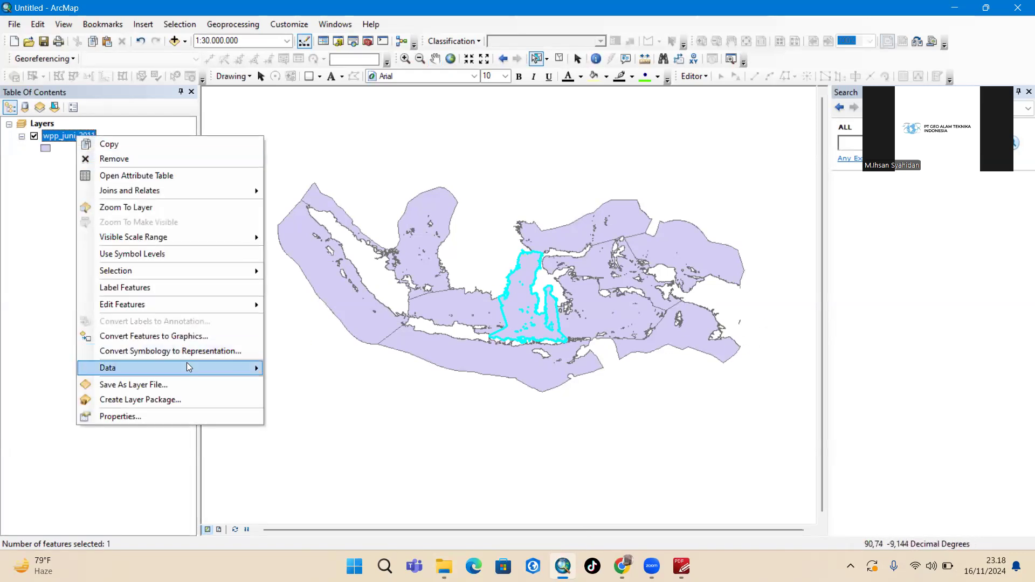
{"action": "mouse_move", "coordinate": [184, 369]}
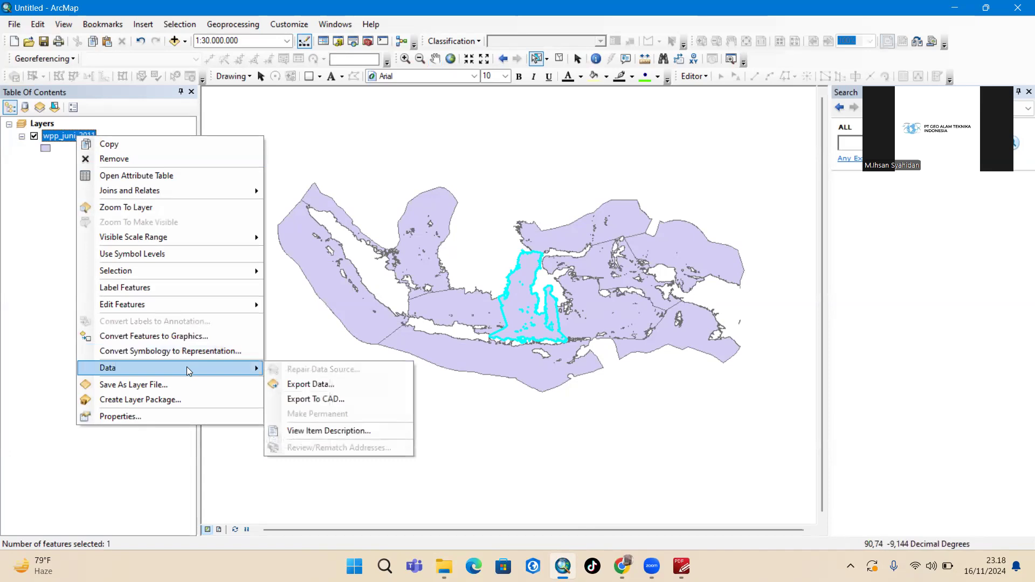
{"action": "left_click", "coordinate": [310, 385]}
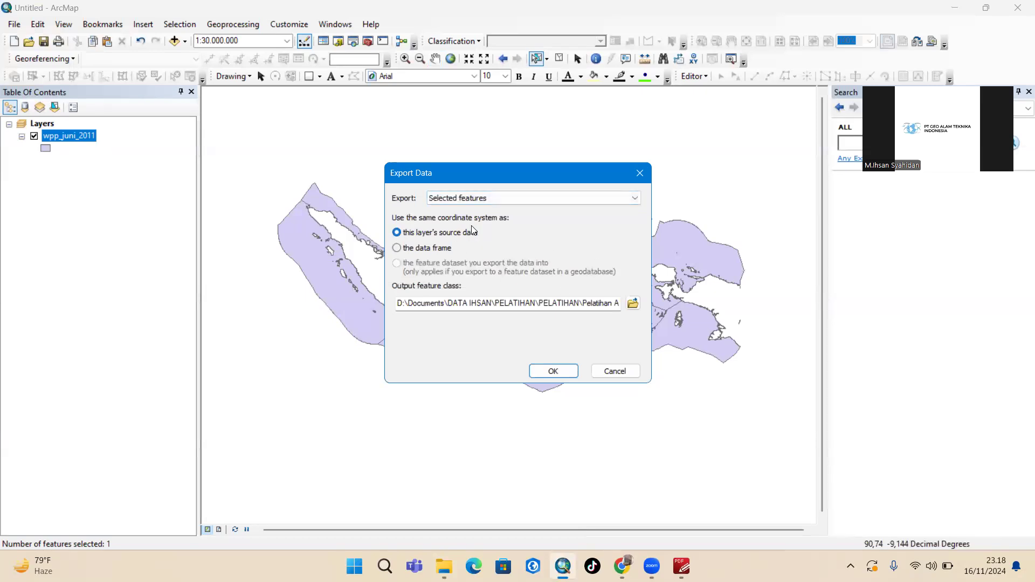
{"action": "left_click", "coordinate": [632, 304]}
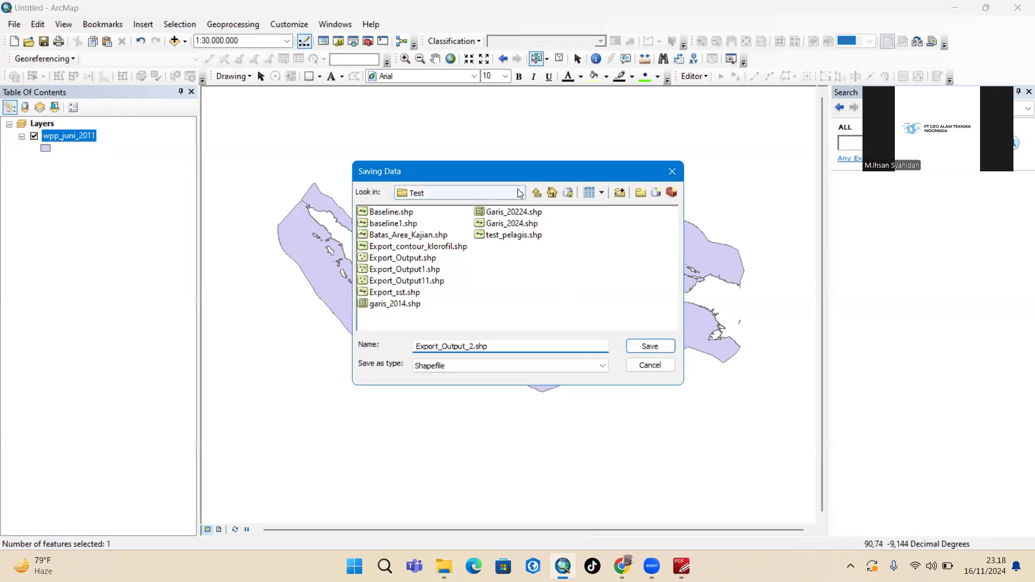
{"action": "left_click", "coordinate": [537, 193]}
{"action": "left_click", "coordinate": [536, 193]}
{"action": "left_click", "coordinate": [537, 193]}
{"action": "left_click", "coordinate": [536, 193]}
{"action": "left_click", "coordinate": [537, 193]}
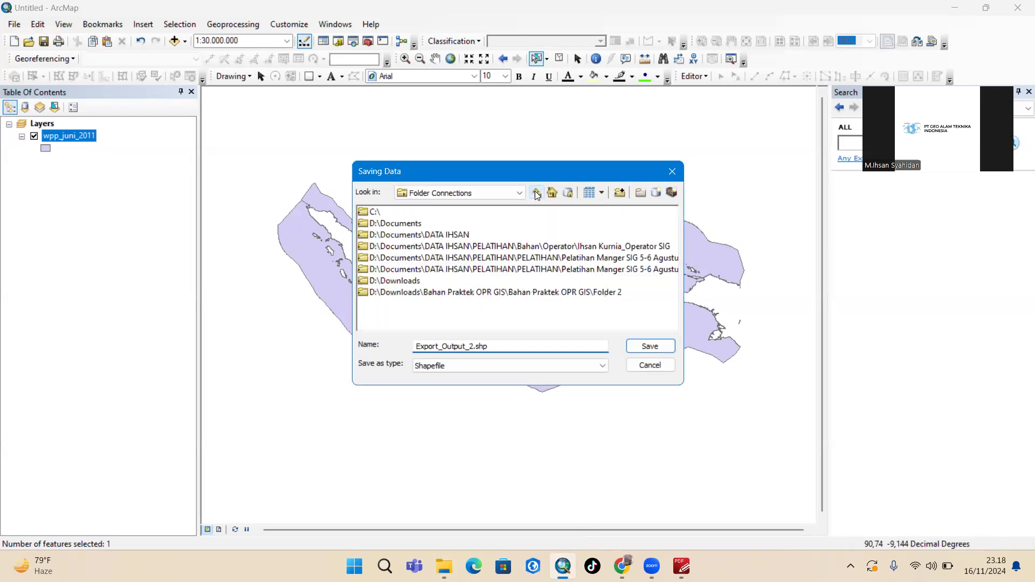
{"action": "double_click", "coordinate": [406, 280]}
{"action": "scroll", "coordinate": [507, 271], "scroll_direction": "down", "scroll_amount": 5}
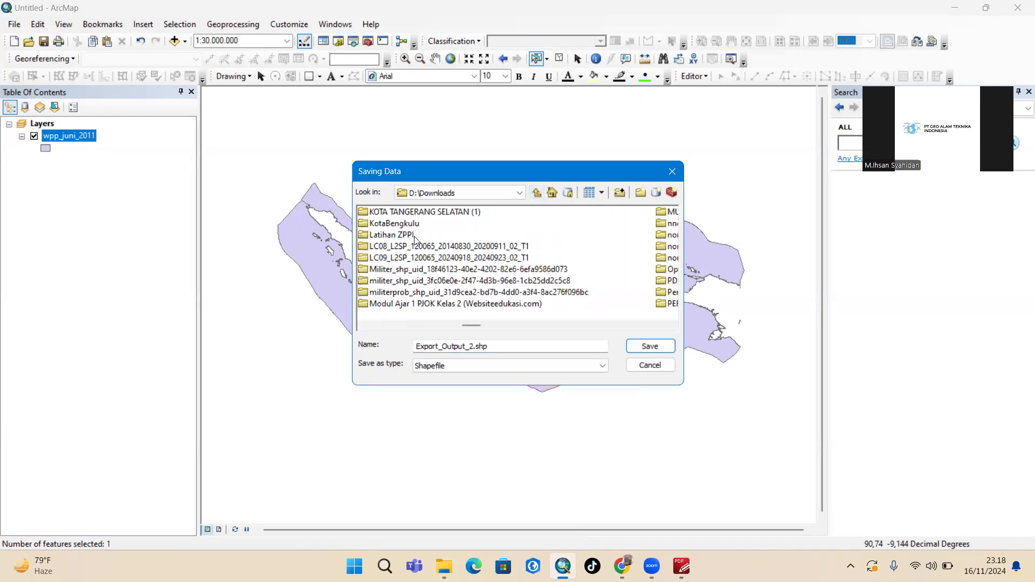
{"action": "double_click", "coordinate": [409, 236]}
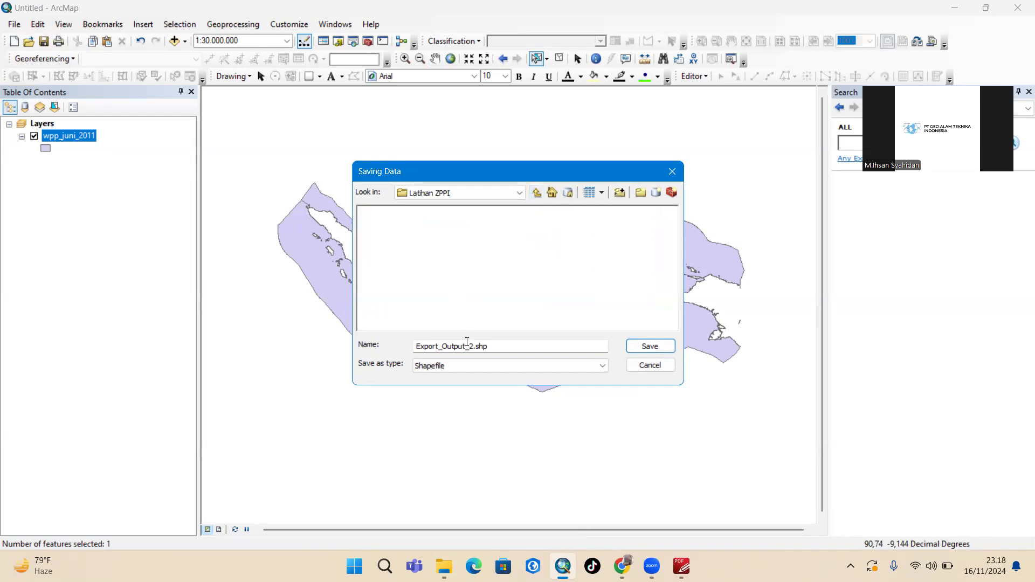
- Name the output shapefile Area_Kajian_713.shp, run the export, and add the exported data to the map as a layer
{"action": "left_click_drag", "start_coordinate": [473, 350], "coordinate": [417, 346]}
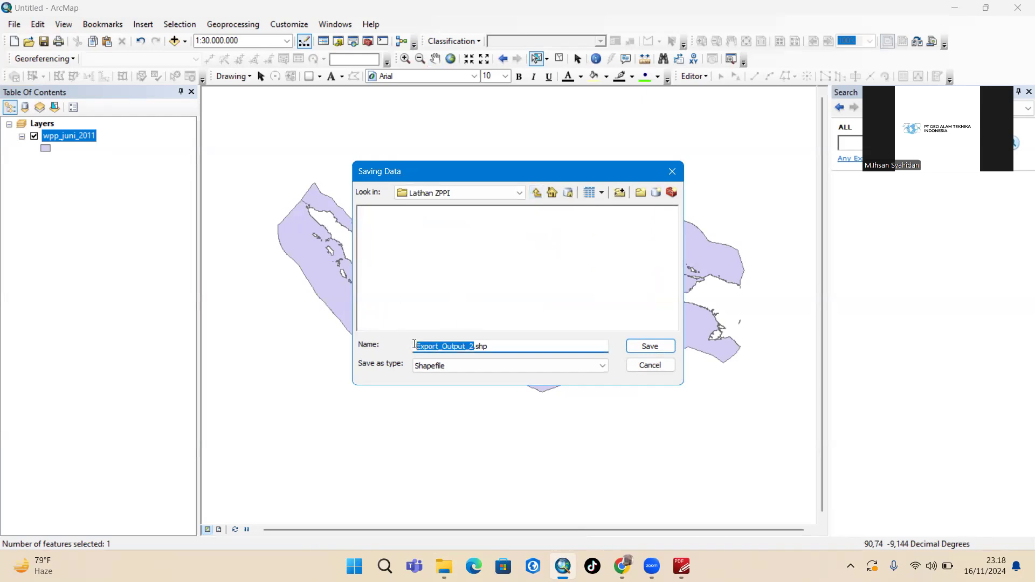
{"action": "type", "text": "Area"}
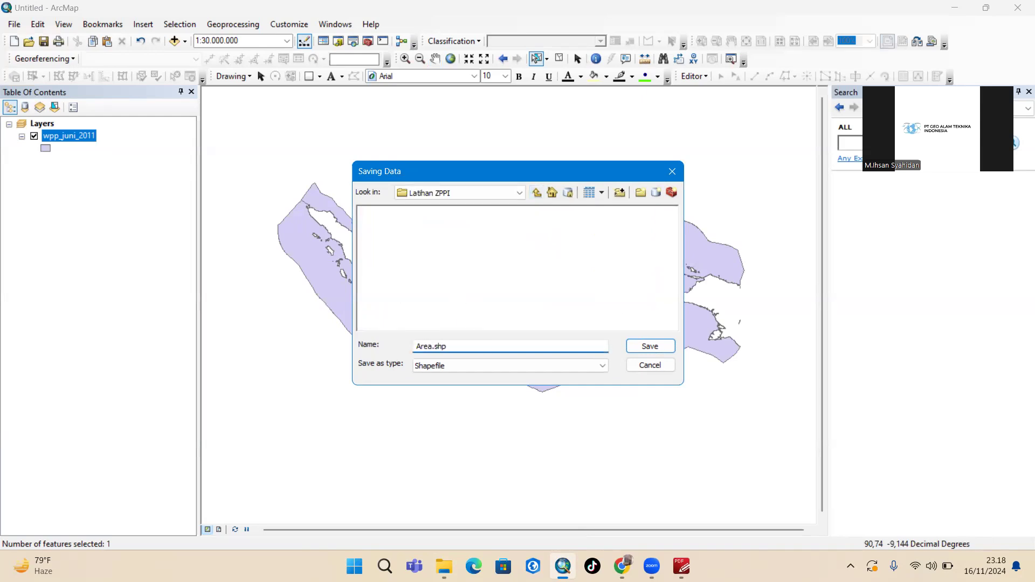
{"action": "type", "text": "_Kaja"}
{"action": "type", "text": "jia"}
{"action": "type", "text": "n"}
{"action": "key", "text": "BackSpace"}
{"action": "key", "text": "BackSpace"}
{"action": "key", "text": "BackSpace"}
{"action": "type", "text": "ian_713"}
{"action": "left_click", "coordinate": [436, 363]}
{"action": "left_click", "coordinate": [439, 389]}
{"action": "left_click", "coordinate": [649, 346]}
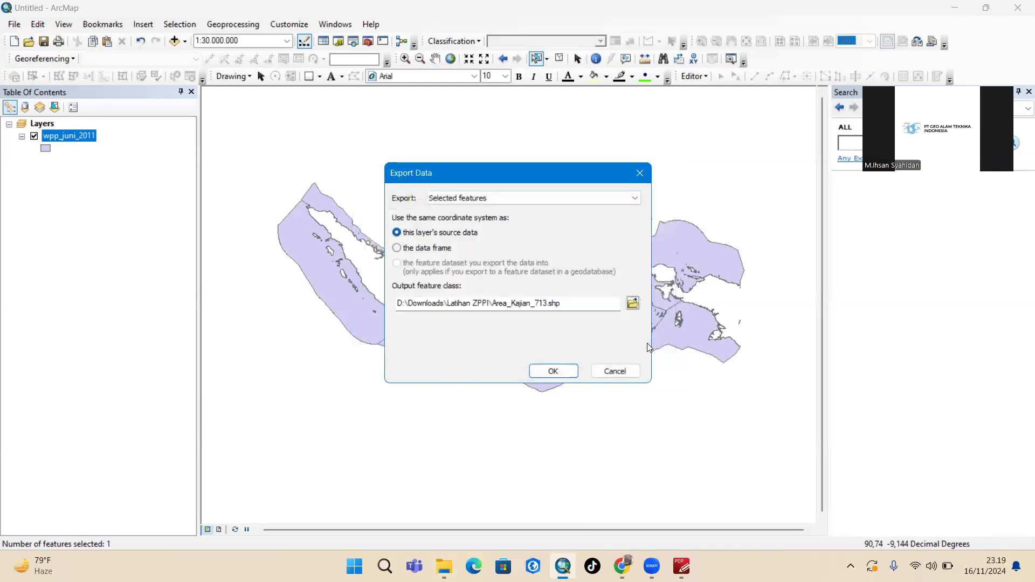
{"action": "left_click", "coordinate": [553, 371]}
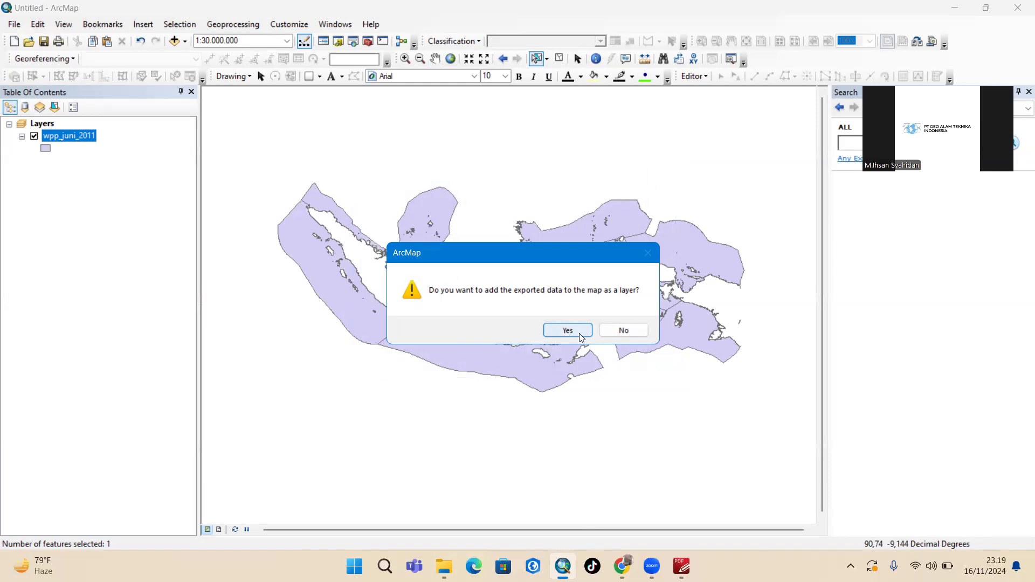
{"action": "left_click", "coordinate": [568, 331]}
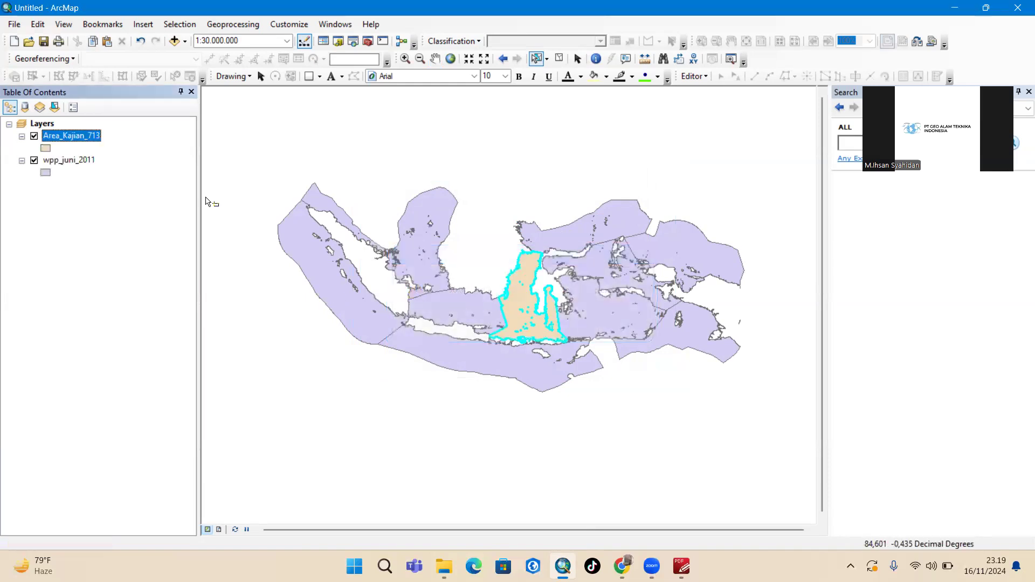
- Clear the feature selection and remove the wpp_juni_2011 layer from the map
{"action": "left_click", "coordinate": [559, 58]}
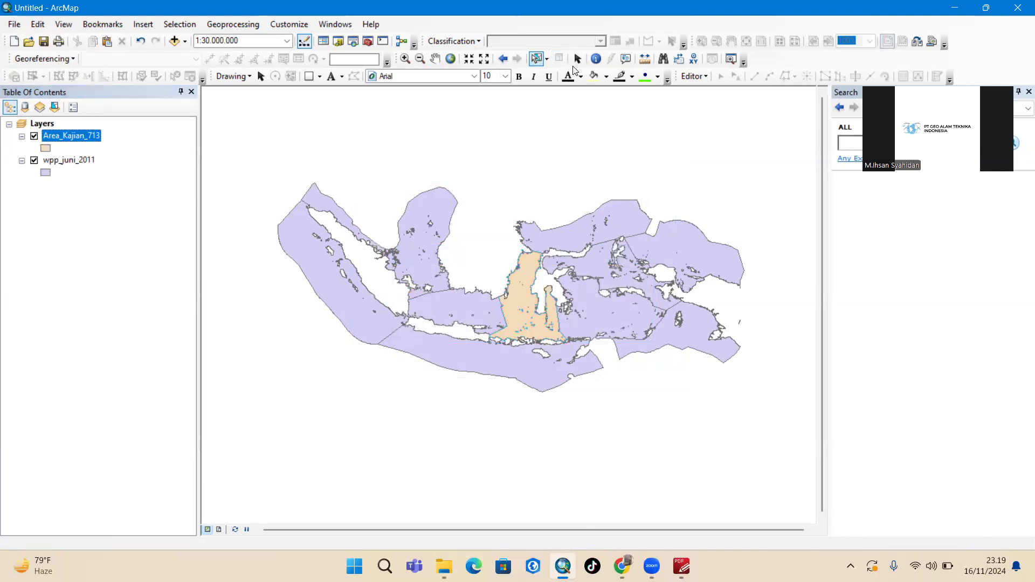
{"action": "right_click", "coordinate": [58, 161]}
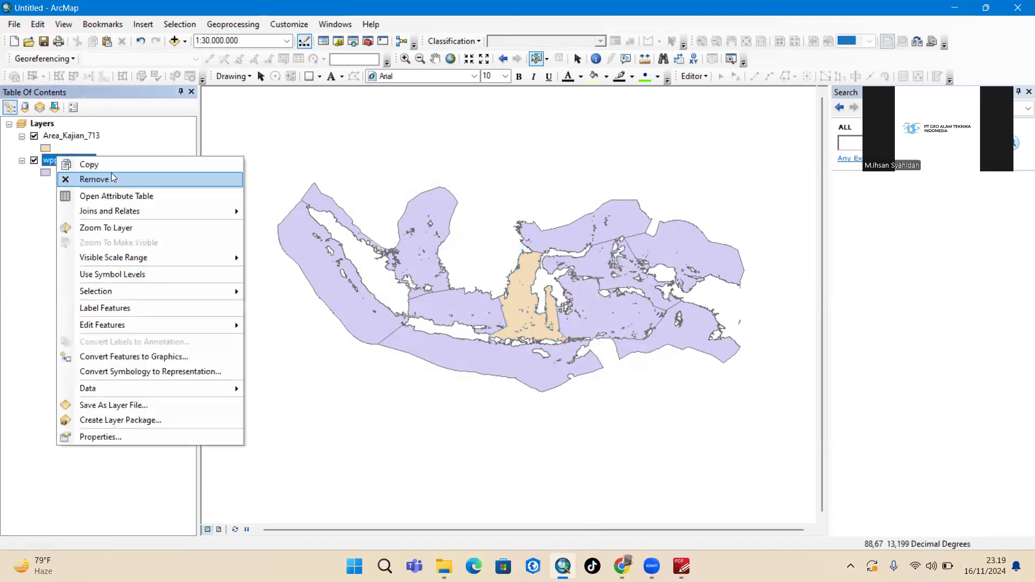
{"action": "left_click", "coordinate": [116, 182]}
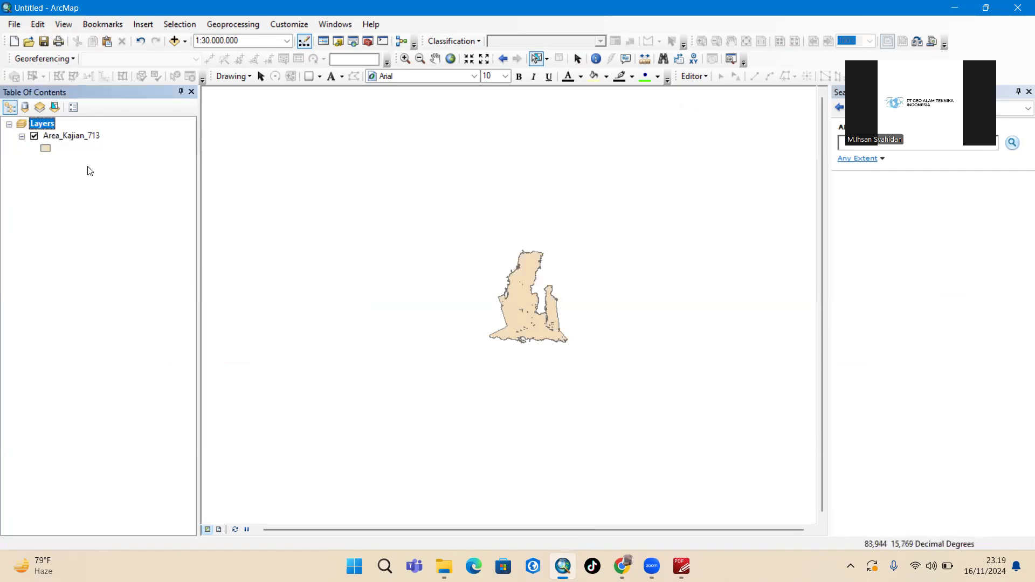
- Start adding XY data and choose SST.csv from the D:\Downloads\Latihan ZPPI folder as the source table
{"action": "left_click", "coordinate": [14, 24]}
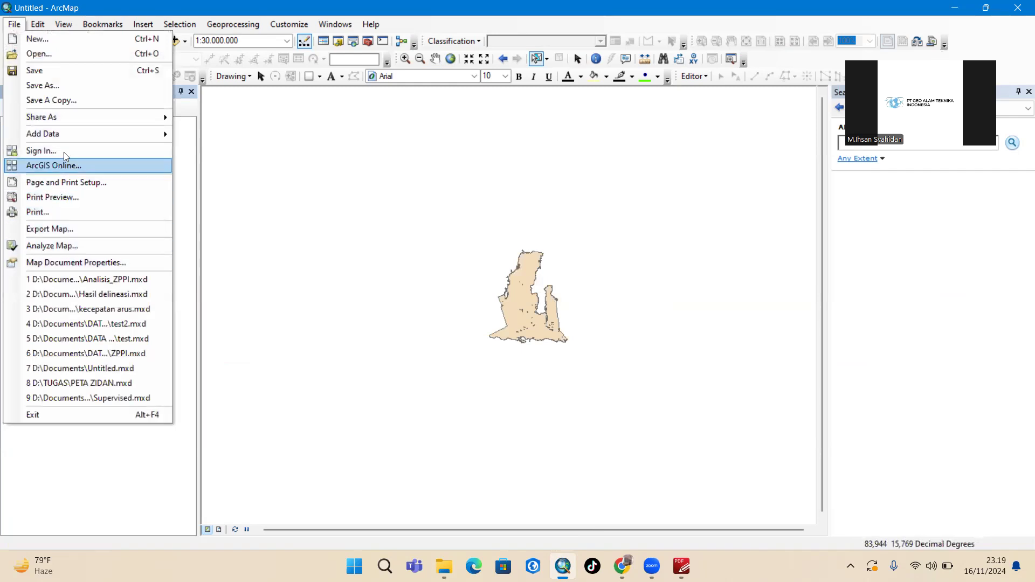
{"action": "mouse_move", "coordinate": [65, 134]}
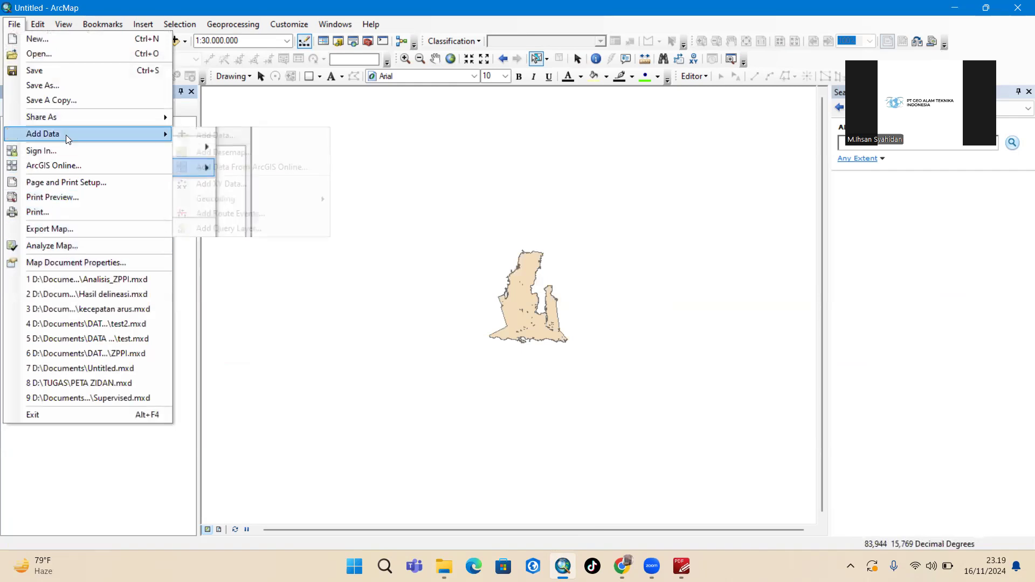
{"action": "left_click", "coordinate": [242, 185]}
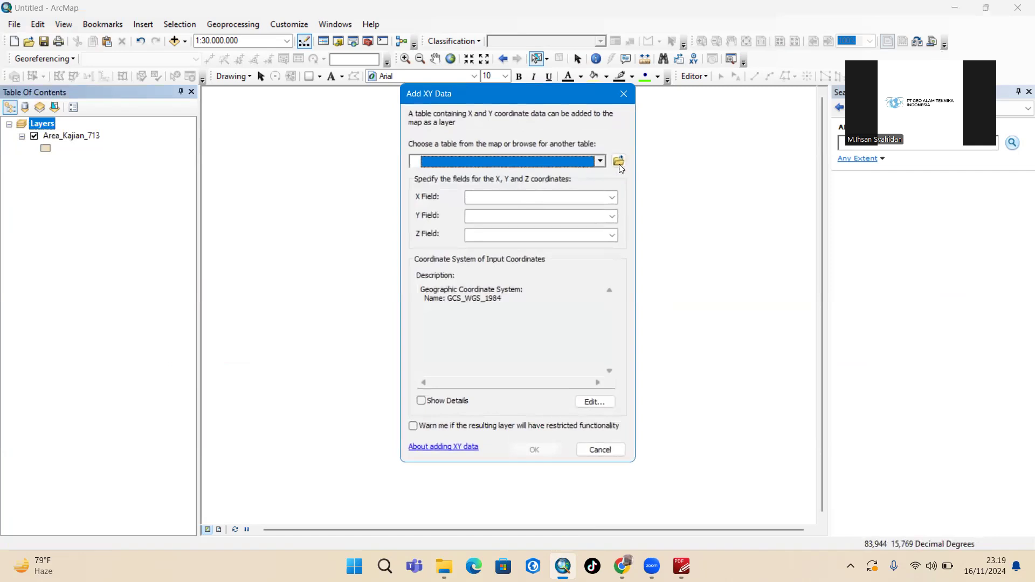
{"action": "left_click", "coordinate": [618, 162]}
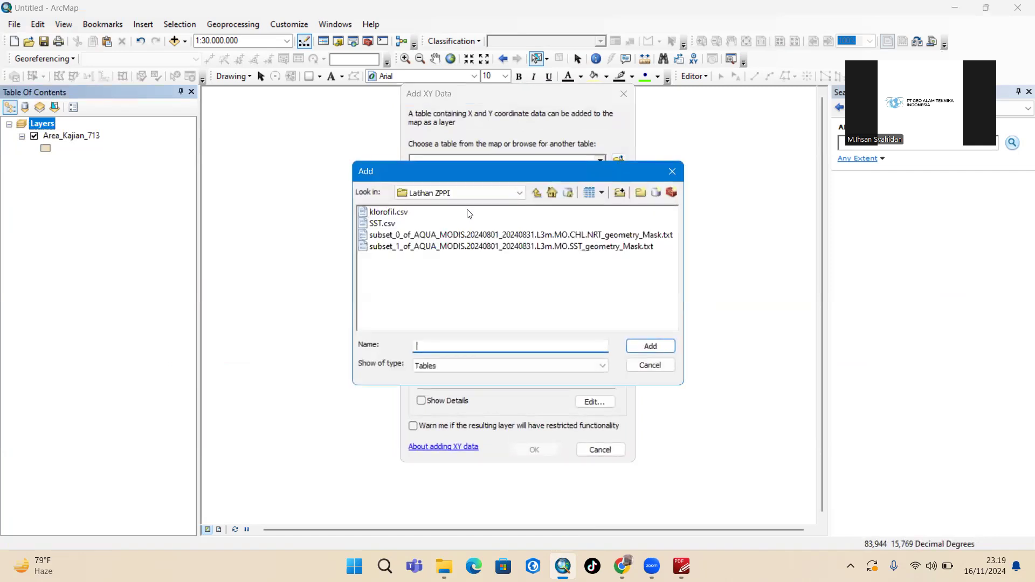
{"action": "left_click", "coordinate": [536, 194]}
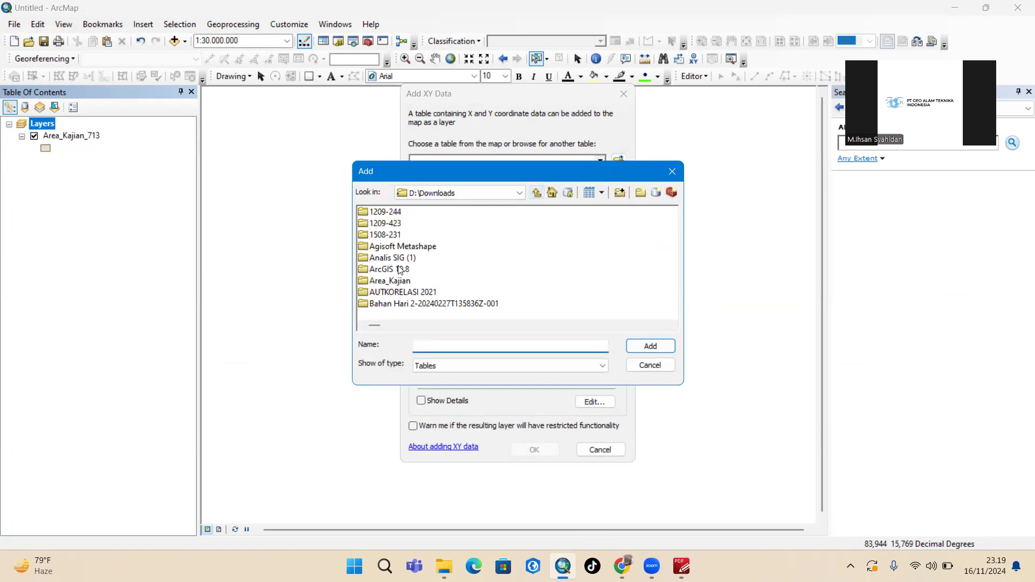
{"action": "scroll", "coordinate": [436, 248], "scroll_direction": "down", "scroll_amount": 5}
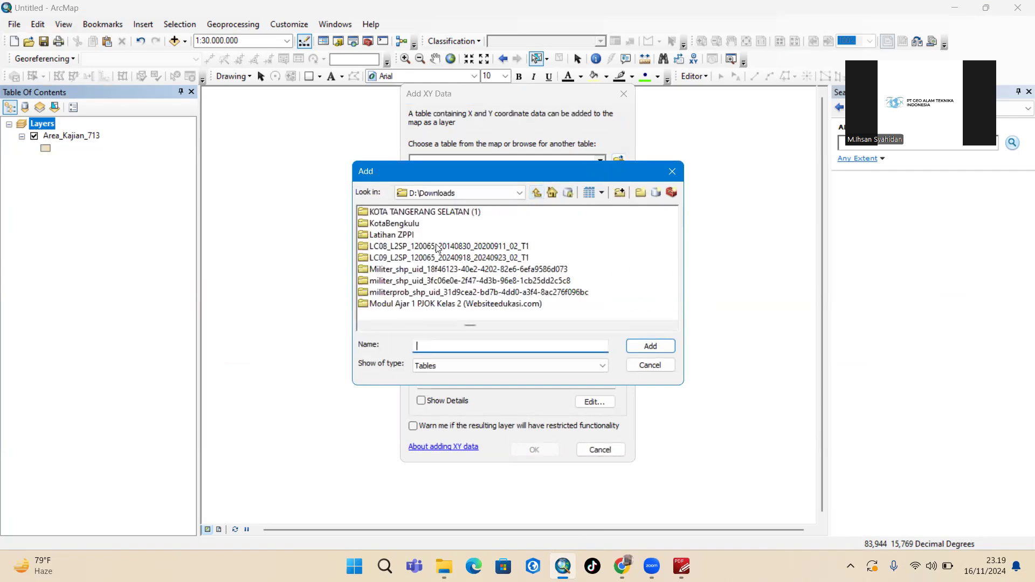
{"action": "double_click", "coordinate": [416, 236]}
{"action": "left_click", "coordinate": [394, 215]}
{"action": "left_click", "coordinate": [390, 224]}
{"action": "left_click", "coordinate": [392, 214]}
{"action": "left_click", "coordinate": [389, 226]}
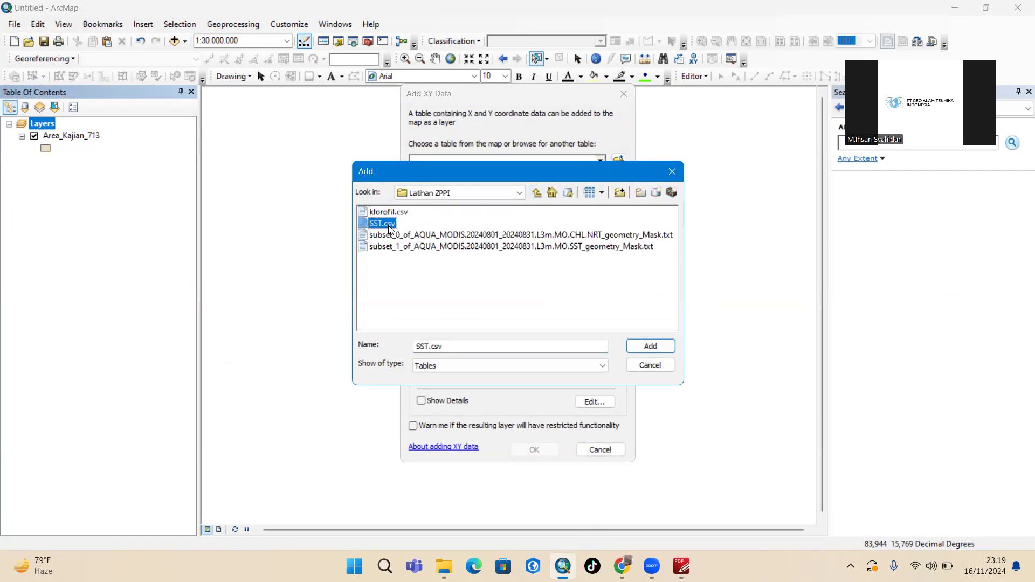
{"action": "left_click", "coordinate": [650, 347]}
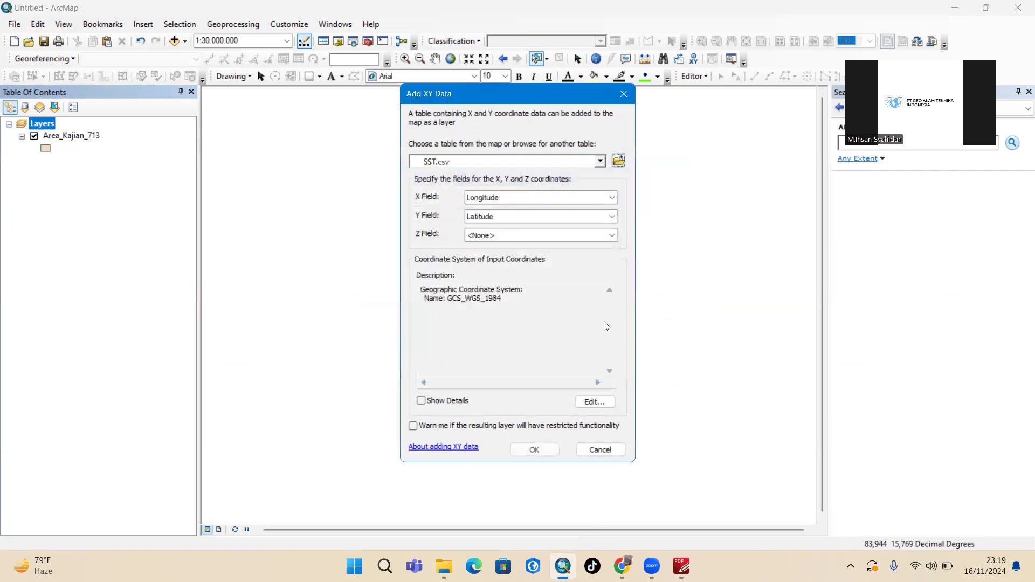
- Set the Z field to sst, add the SST points to the map, and select the SST.csv Events layer
{"action": "left_click", "coordinate": [499, 238]}
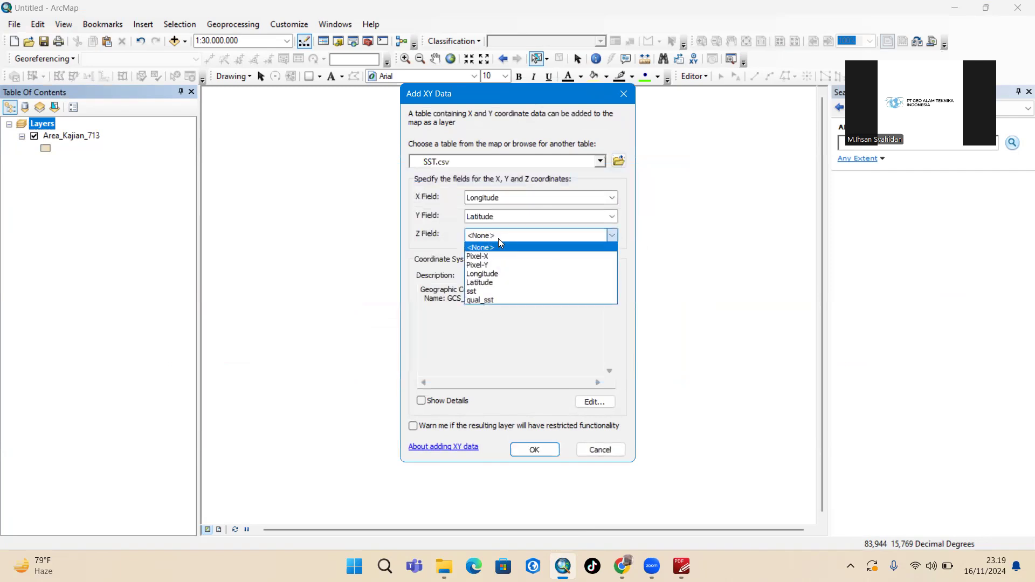
{"action": "left_click", "coordinate": [489, 293]}
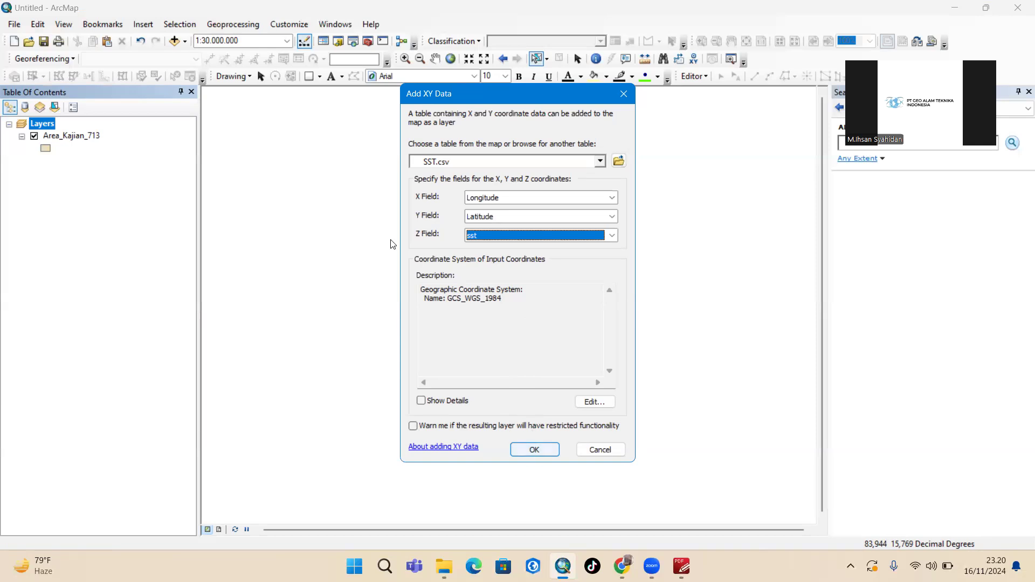
{"action": "left_click", "coordinate": [556, 455]}
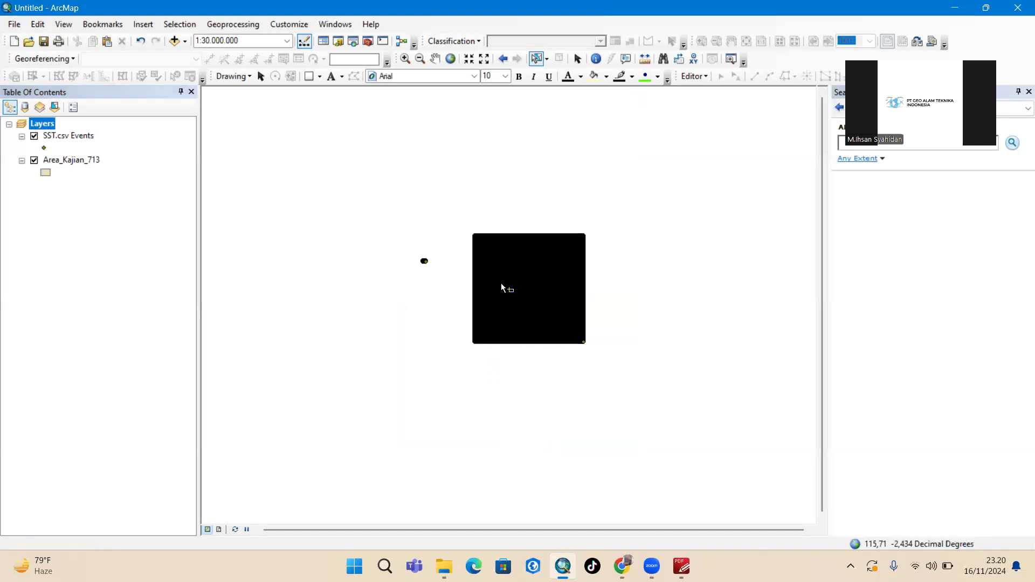
{"action": "left_click", "coordinate": [81, 138]}
{"action": "left_click", "coordinate": [79, 158]}
{"action": "left_click", "coordinate": [77, 142]}
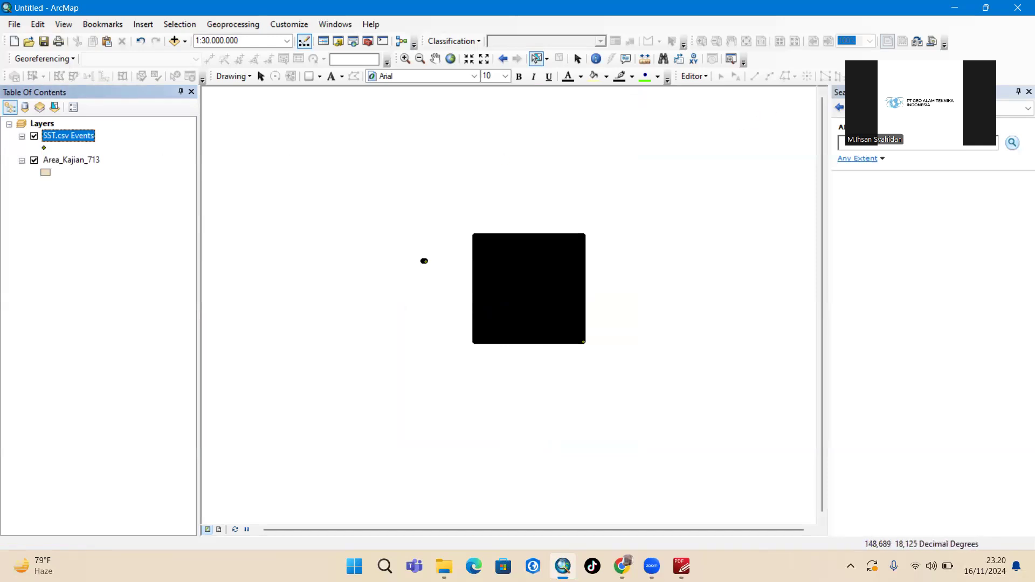
{"action": "left_click", "coordinate": [14, 25]}
{"action": "mouse_move", "coordinate": [58, 135]}
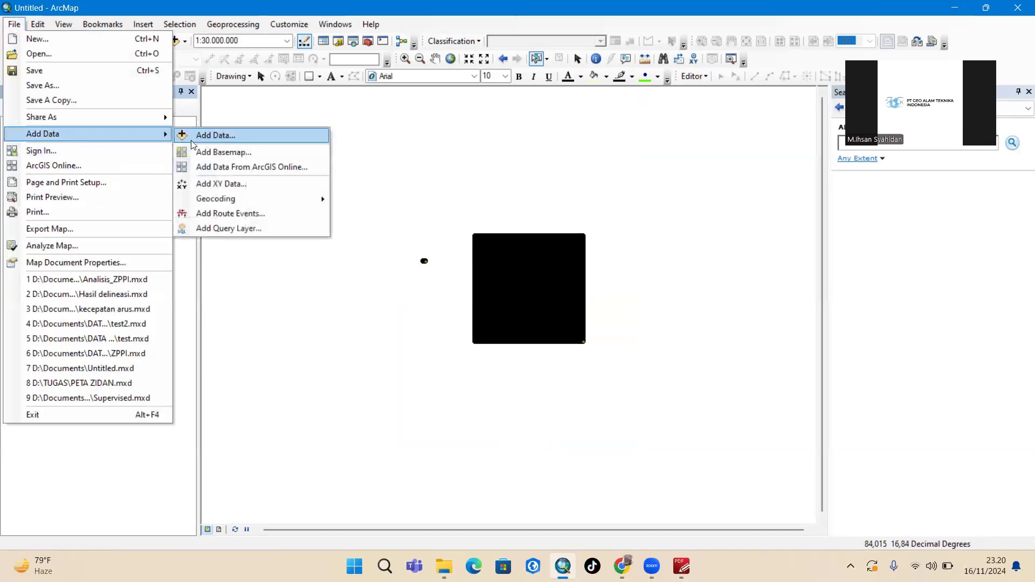
{"action": "left_click", "coordinate": [247, 183]}
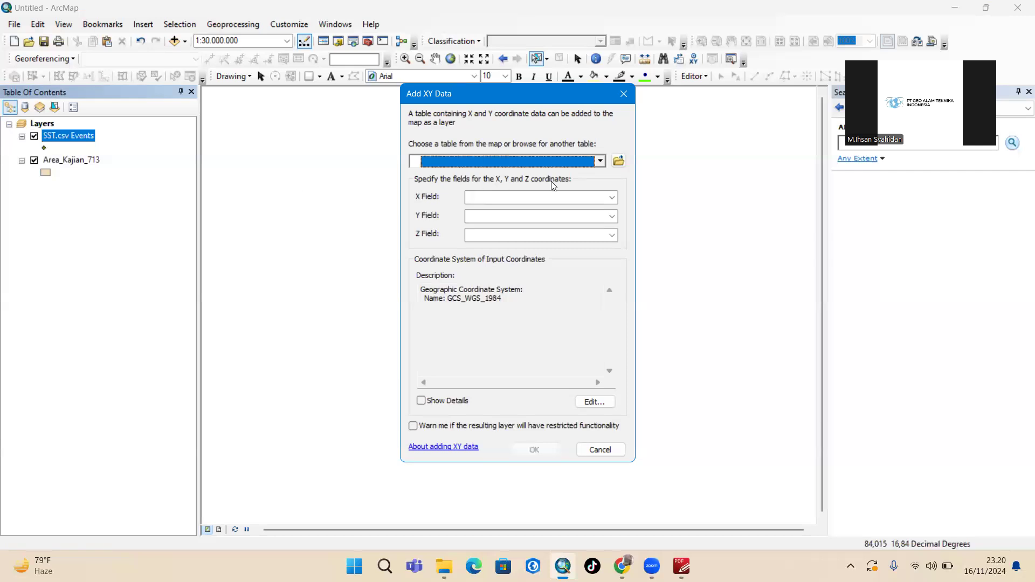
{"action": "left_click", "coordinate": [619, 161]}
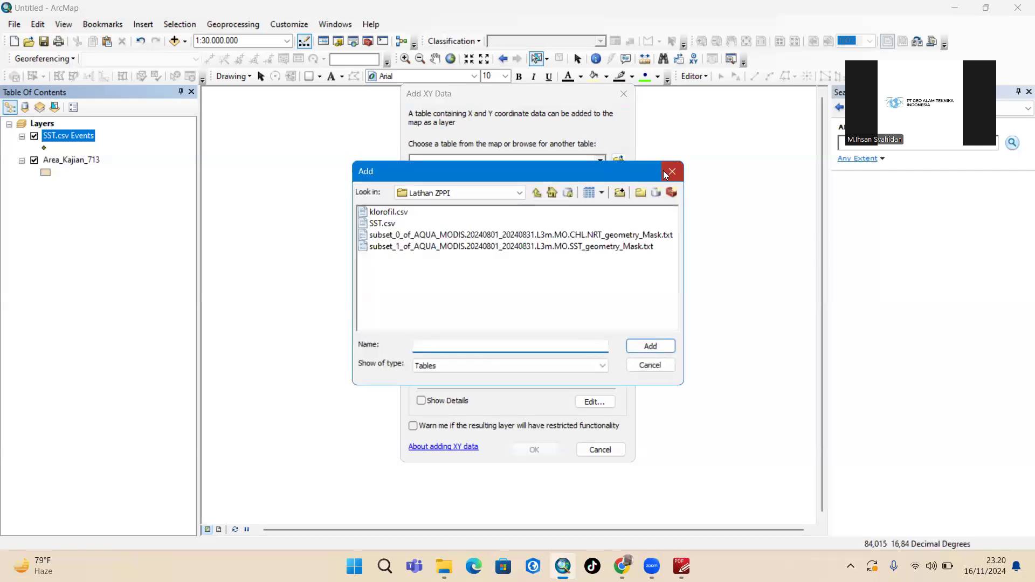
{"action": "left_click", "coordinate": [672, 172]}
{"action": "left_click", "coordinate": [624, 93]}
- Add klorofil.csv from the Latihan ZPPI folder as a plain table and remove it from the map
{"action": "left_click", "coordinate": [14, 25]}
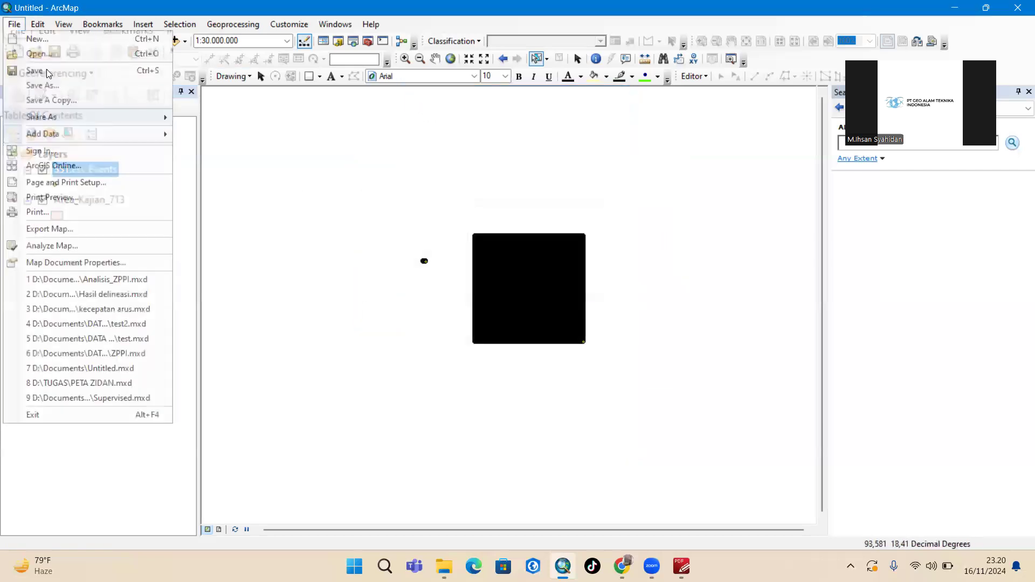
{"action": "mouse_move", "coordinate": [99, 130]}
{"action": "left_click", "coordinate": [215, 135]}
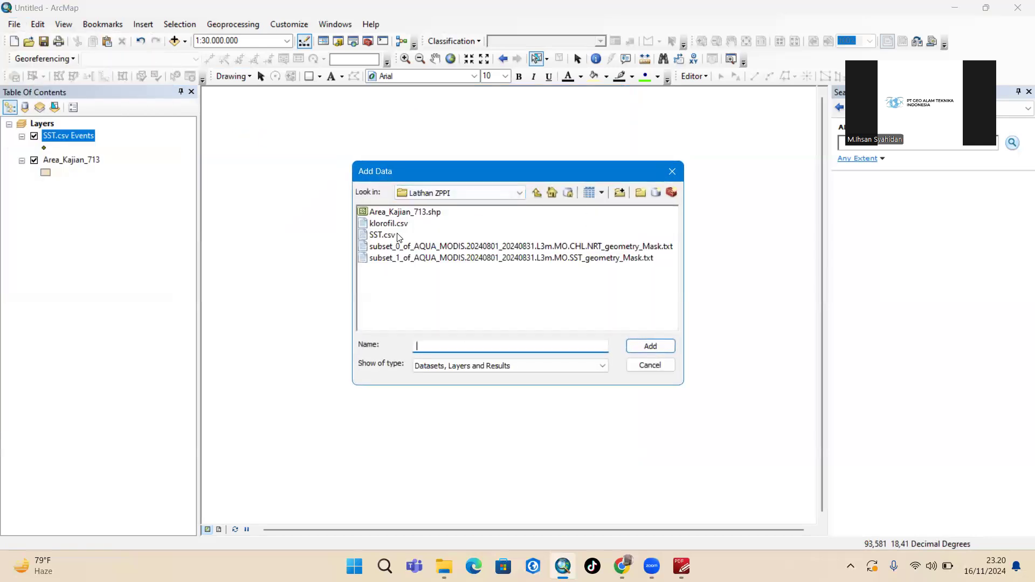
{"action": "left_click", "coordinate": [391, 224]}
{"action": "left_click", "coordinate": [650, 346]}
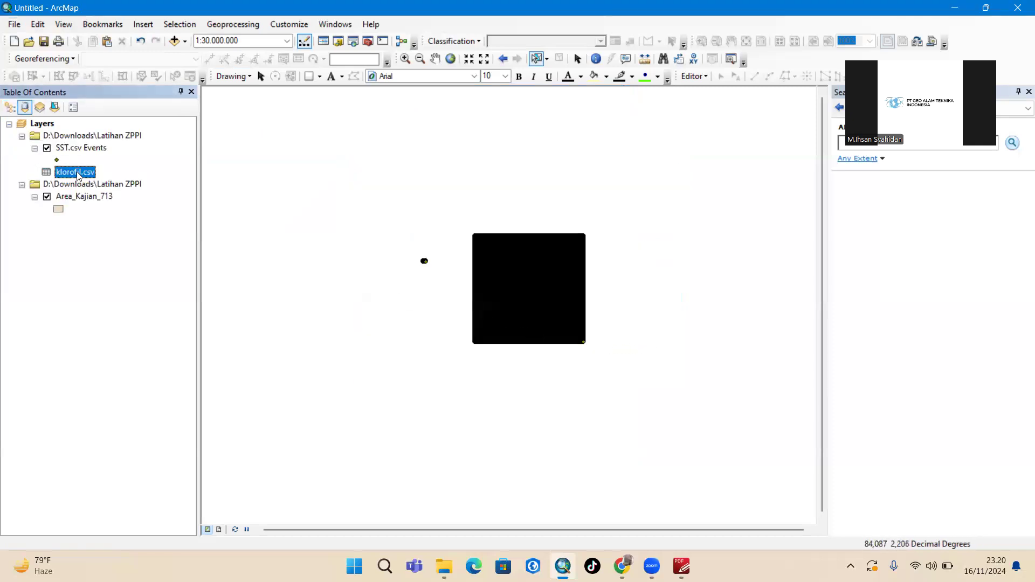
{"action": "right_click", "coordinate": [79, 175]}
{"action": "left_click", "coordinate": [139, 214]}
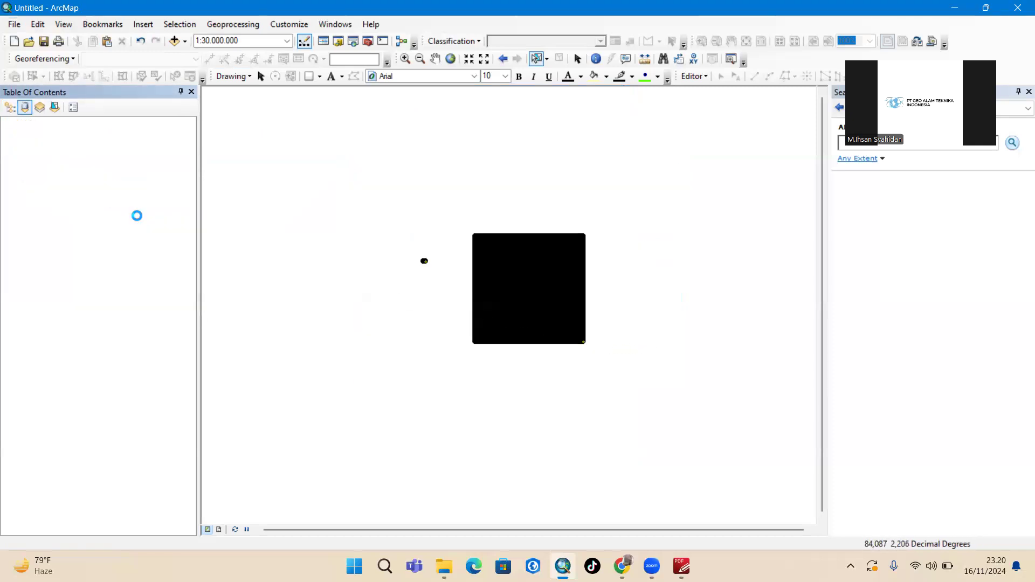
- Add klorofil.csv from the Latihan ZPPI folder to the map as XY data with chlor_a as the Z field
{"action": "left_click", "coordinate": [15, 24]}
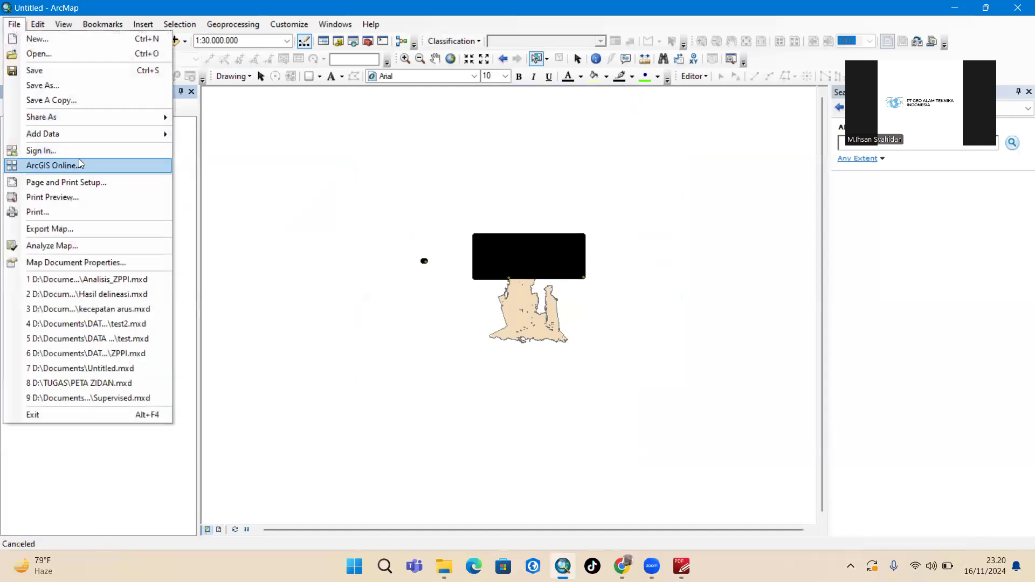
{"action": "mouse_move", "coordinate": [102, 136]}
{"action": "left_click", "coordinate": [251, 184]}
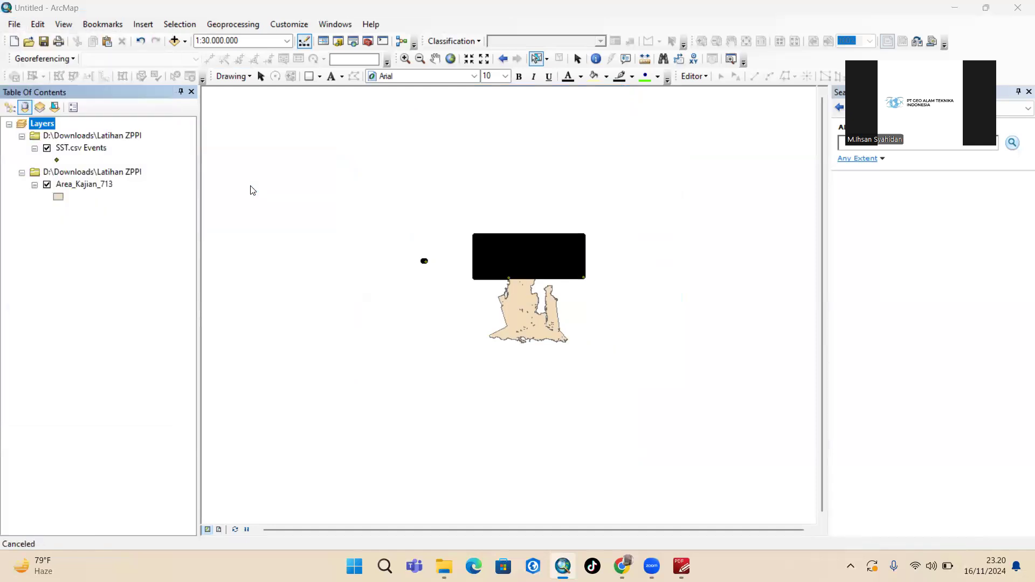
{"action": "left_click", "coordinate": [618, 160]}
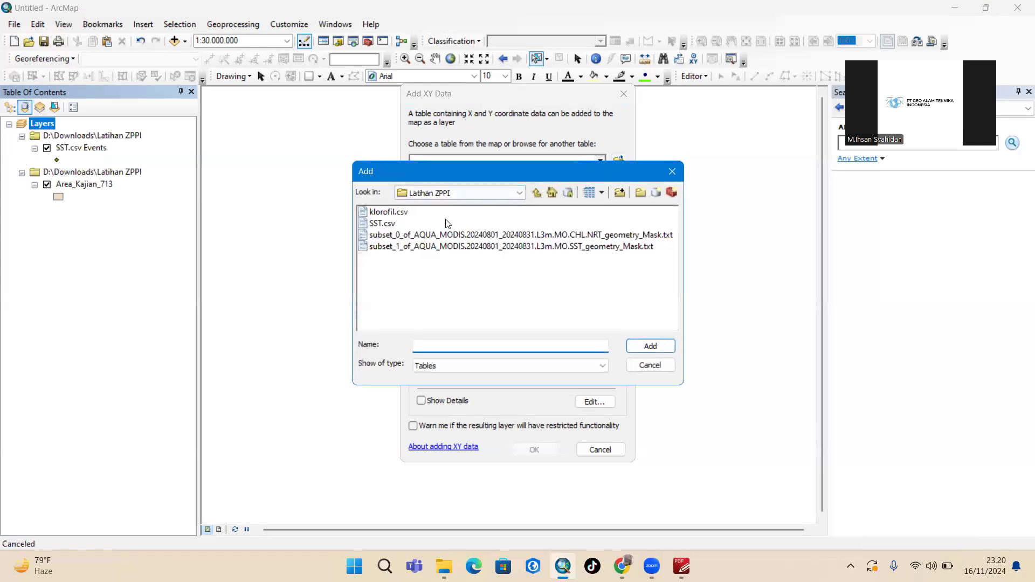
{"action": "left_click", "coordinate": [394, 213]}
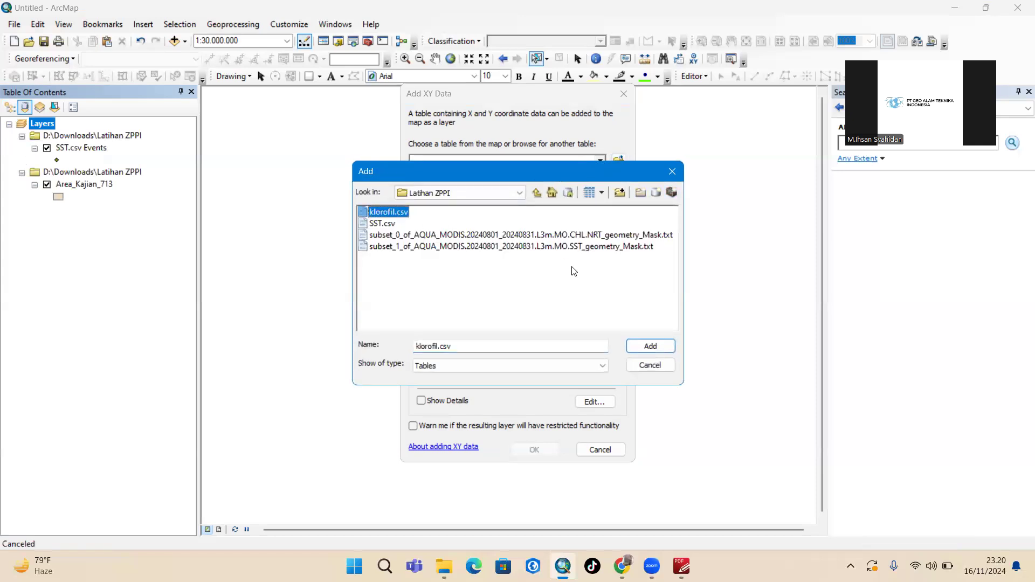
{"action": "left_click", "coordinate": [650, 348]}
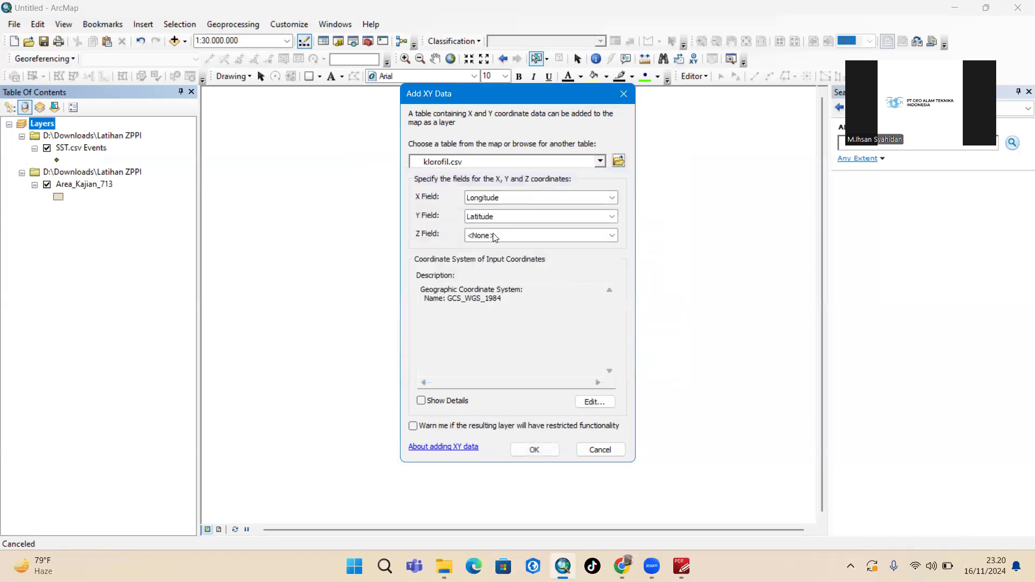
{"action": "left_click", "coordinate": [595, 242]}
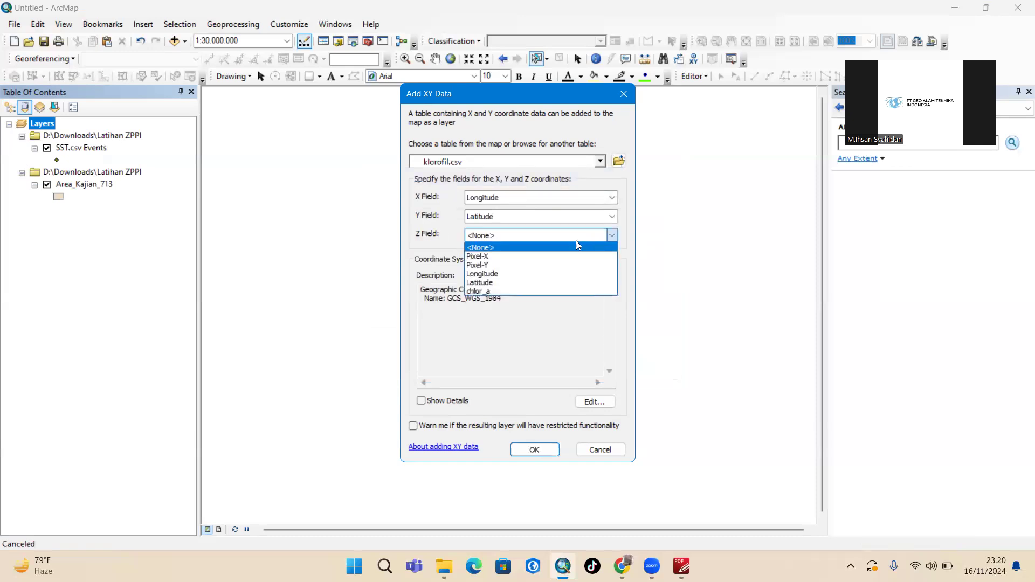
{"action": "left_click", "coordinate": [507, 291]}
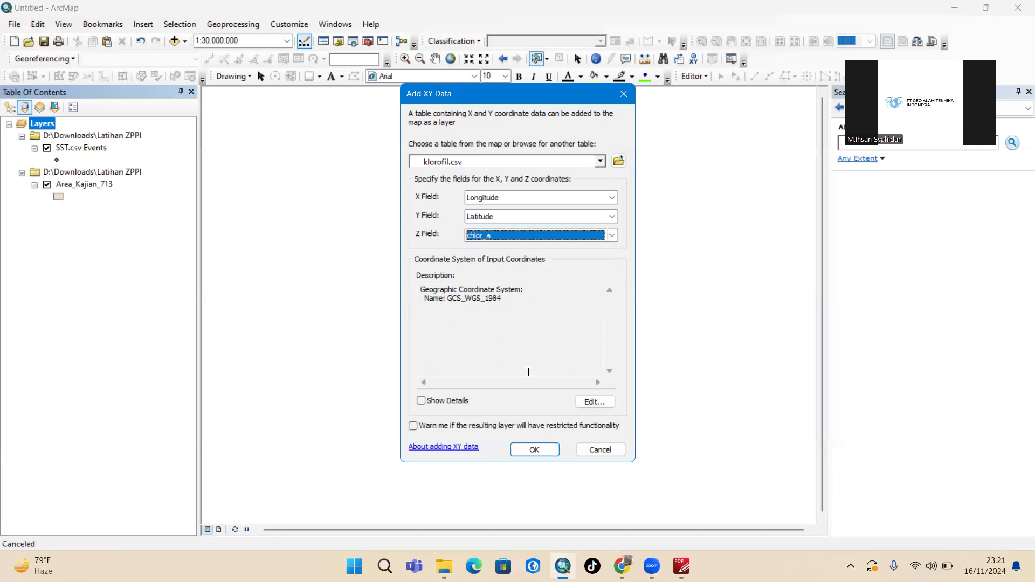
{"action": "left_click", "coordinate": [544, 450]}
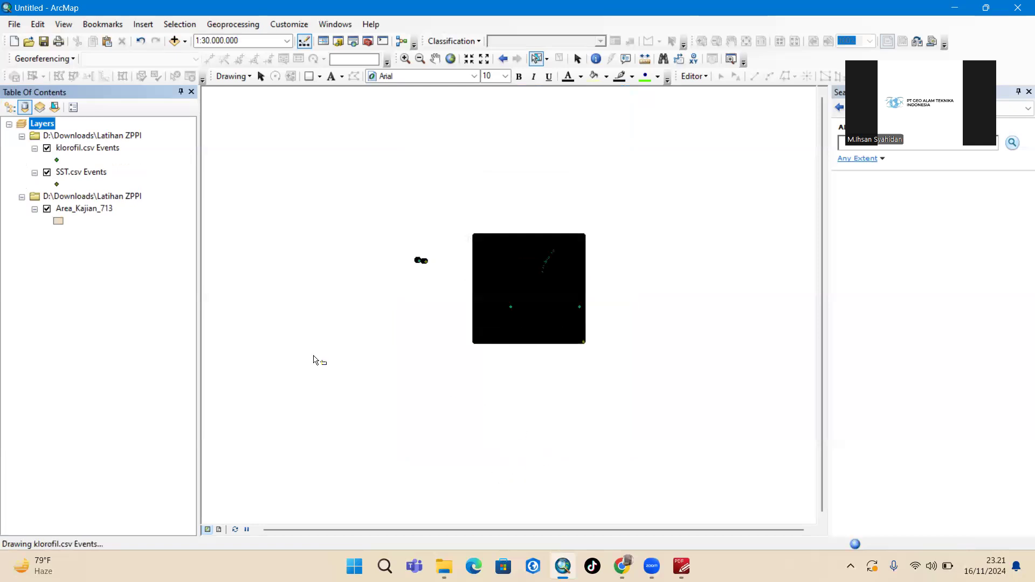
- Toggle the visibility of klorofil.csv Events and SST.csv Events off and on to compare the two point layers
{"action": "left_click", "coordinate": [47, 150]}
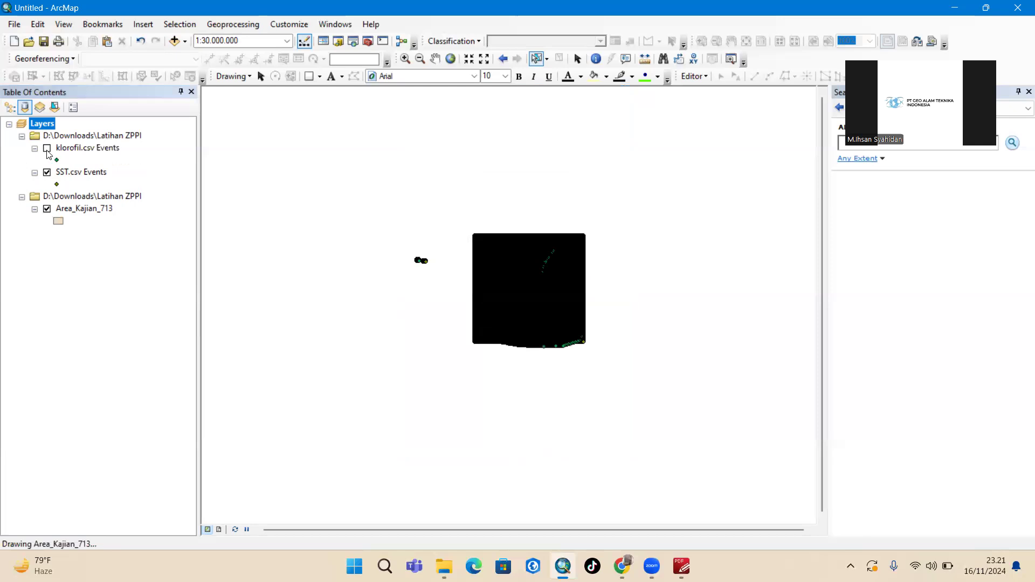
{"action": "left_click", "coordinate": [47, 173]}
{"action": "left_click", "coordinate": [47, 173]}
{"action": "left_click", "coordinate": [46, 149]}
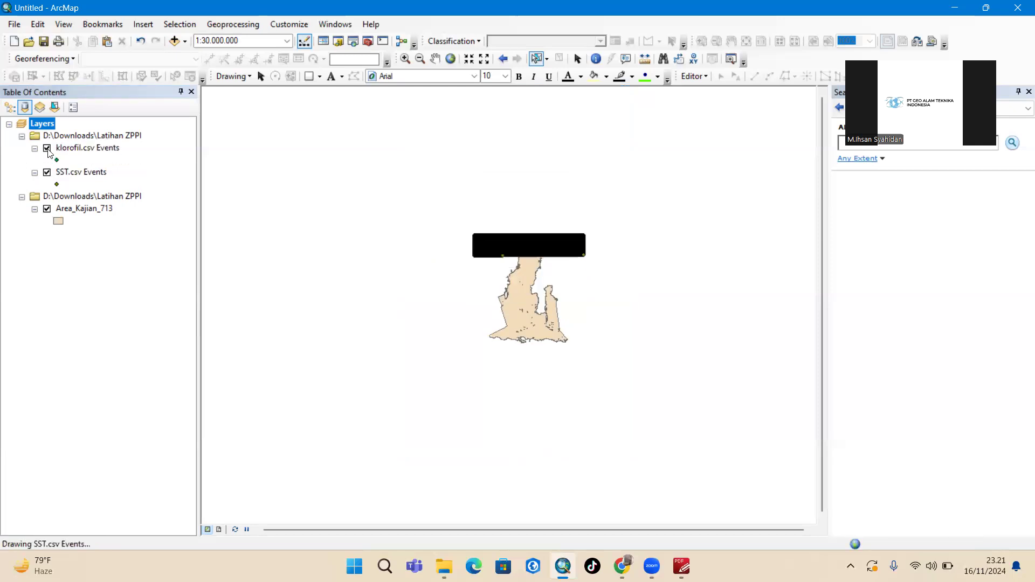
- List the map layers by drawing order
{"action": "left_click", "coordinate": [10, 108]}
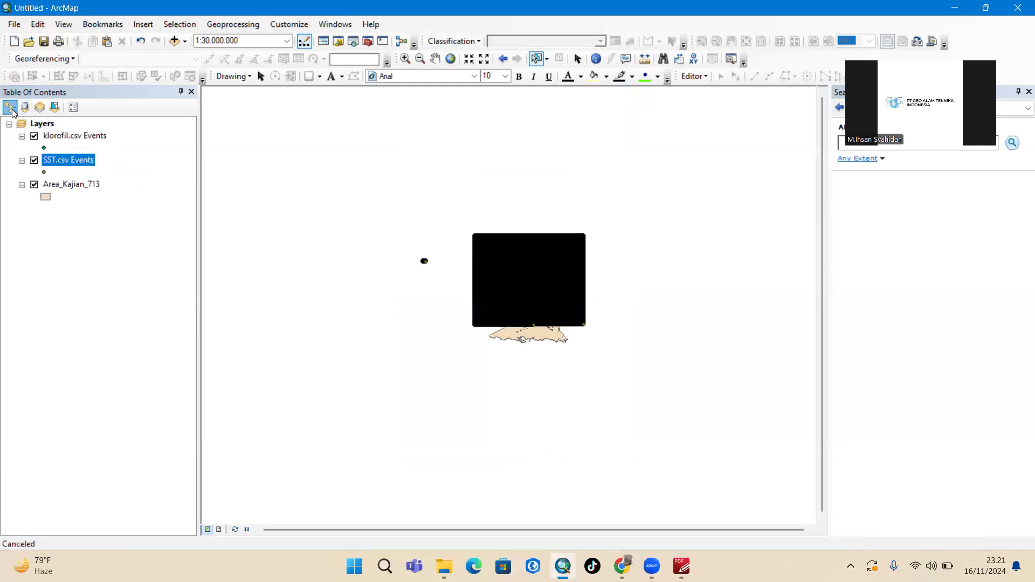
{"action": "left_click", "coordinate": [25, 107]}
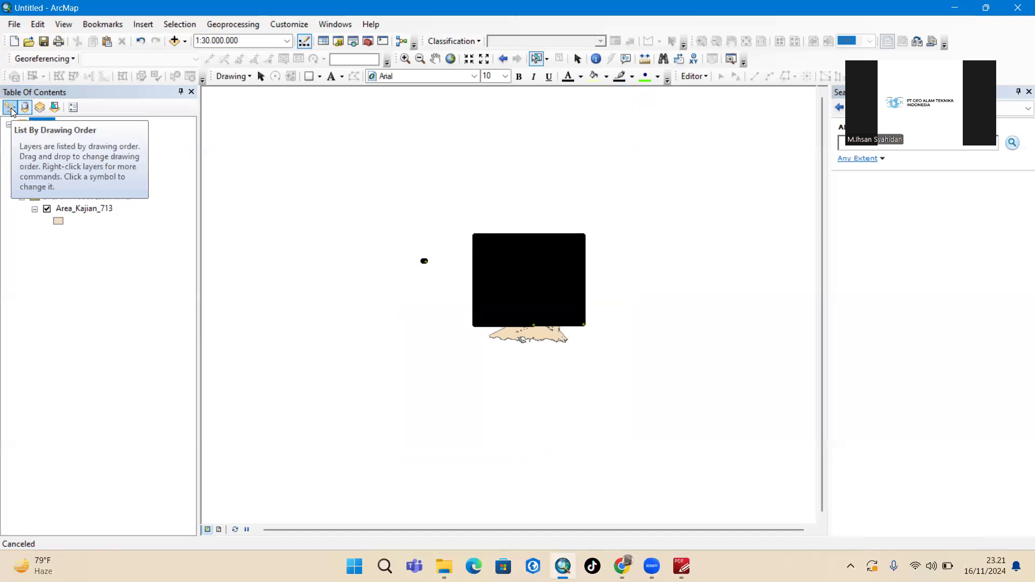
{"action": "left_click", "coordinate": [10, 108]}
- Select the SST.csv Events layer and hide the klorofil.csv Events layer
{"action": "left_click", "coordinate": [92, 139], "text": "ctrl"}
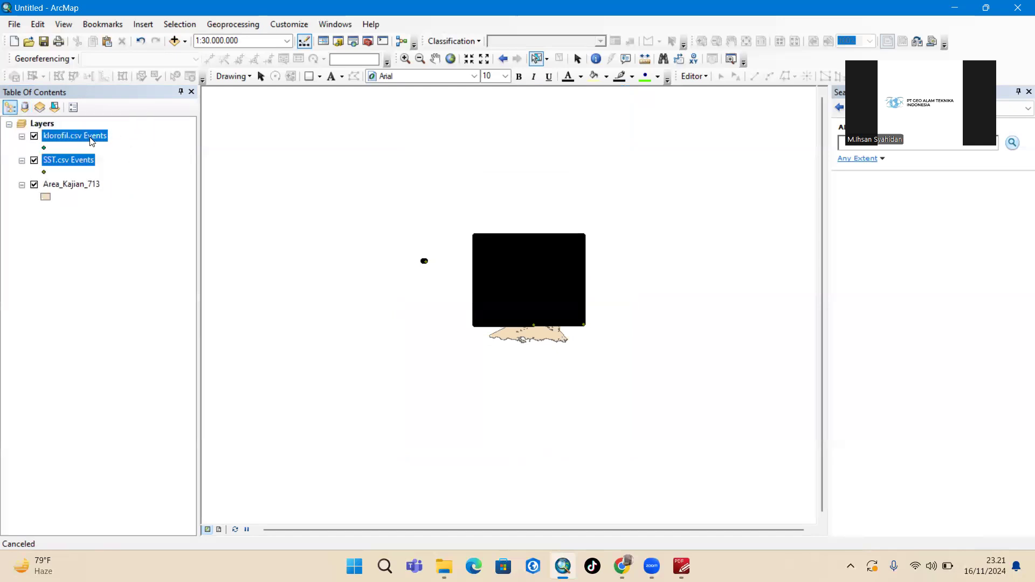
{"action": "left_click", "coordinate": [92, 139]}
{"action": "left_click", "coordinate": [81, 160]}
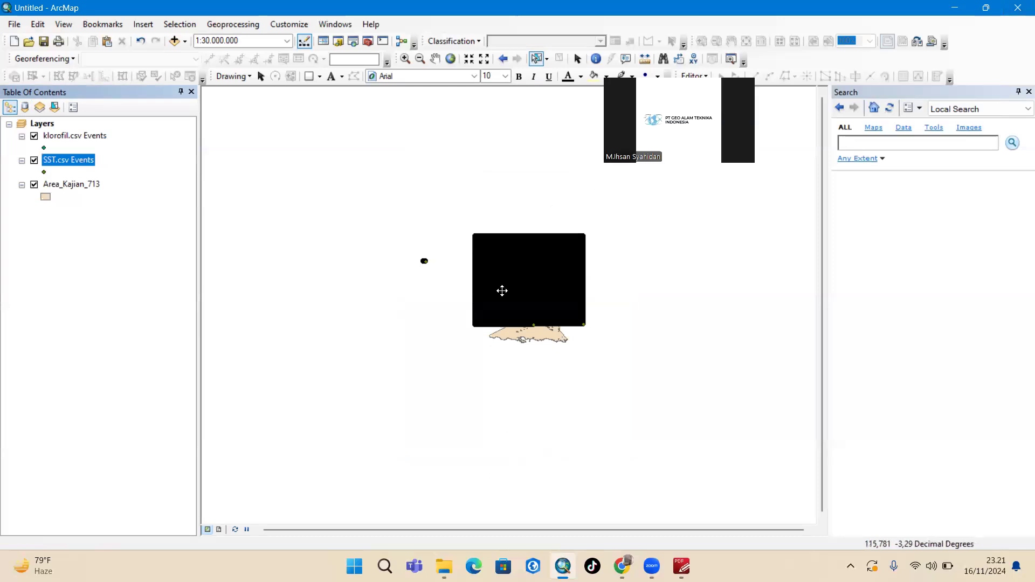
{"action": "scroll", "coordinate": [509, 304], "scroll_direction": "up", "scroll_amount": 2}
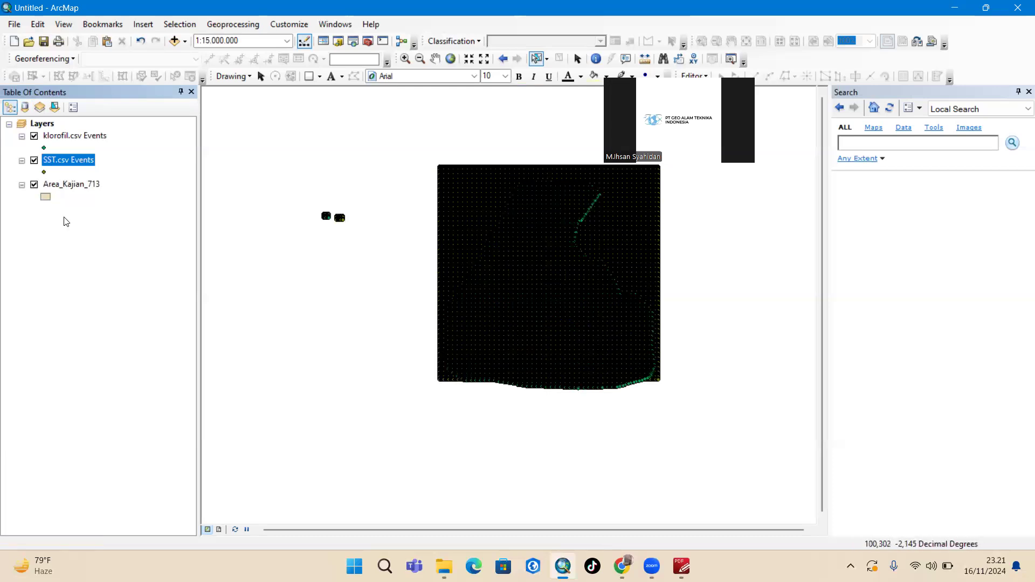
{"action": "left_click", "coordinate": [34, 137]}
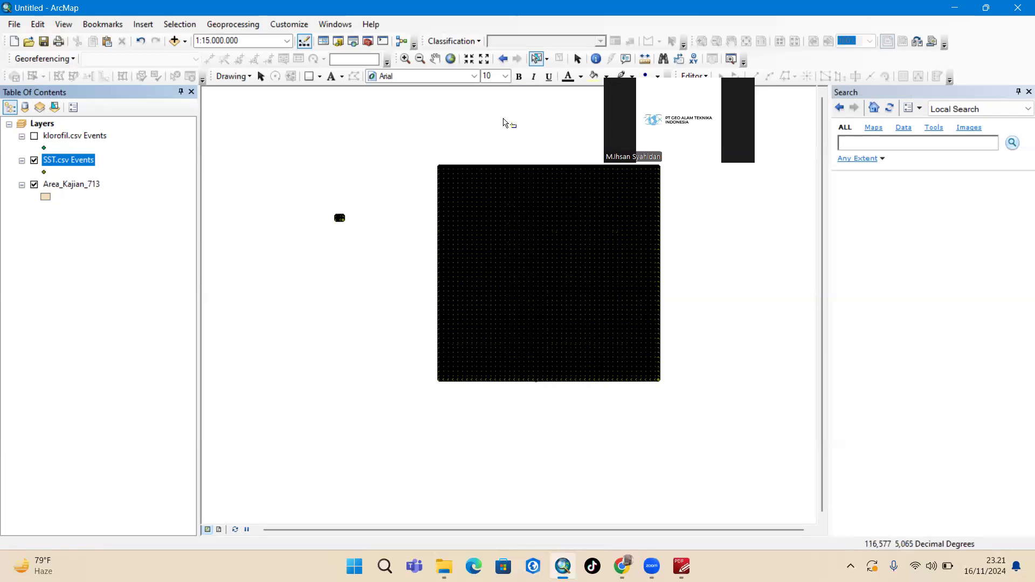
- Close the Search window and reopen it
{"action": "left_click", "coordinate": [1019, 91]}
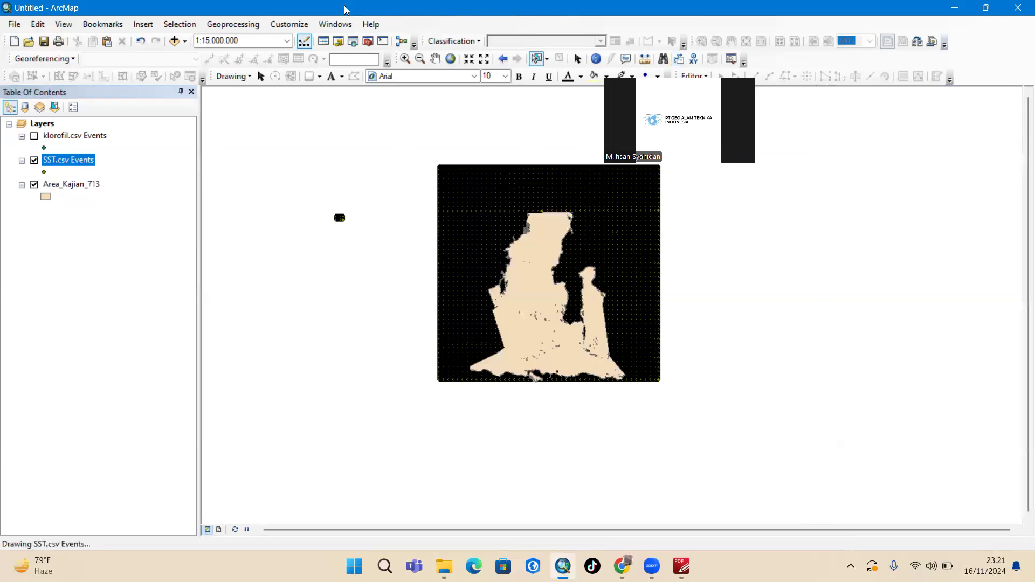
{"action": "left_click", "coordinate": [333, 27]}
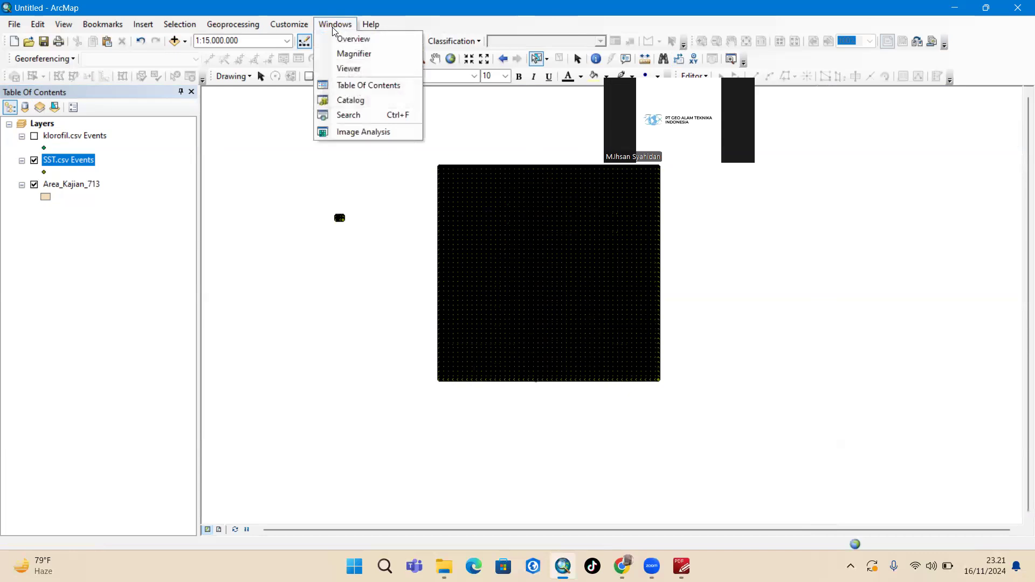
{"action": "left_click", "coordinate": [399, 13]}
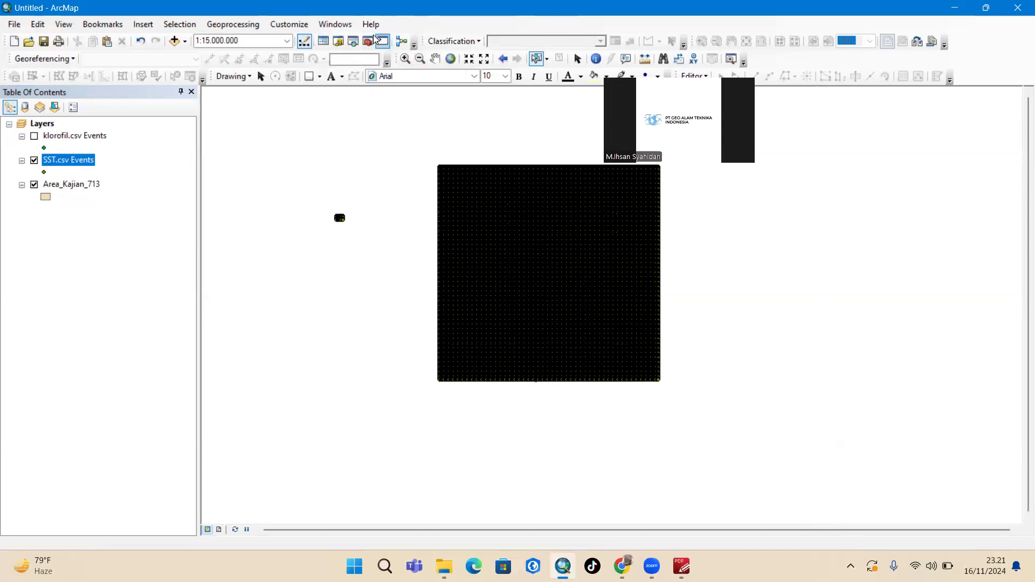
{"action": "left_click", "coordinate": [335, 24]}
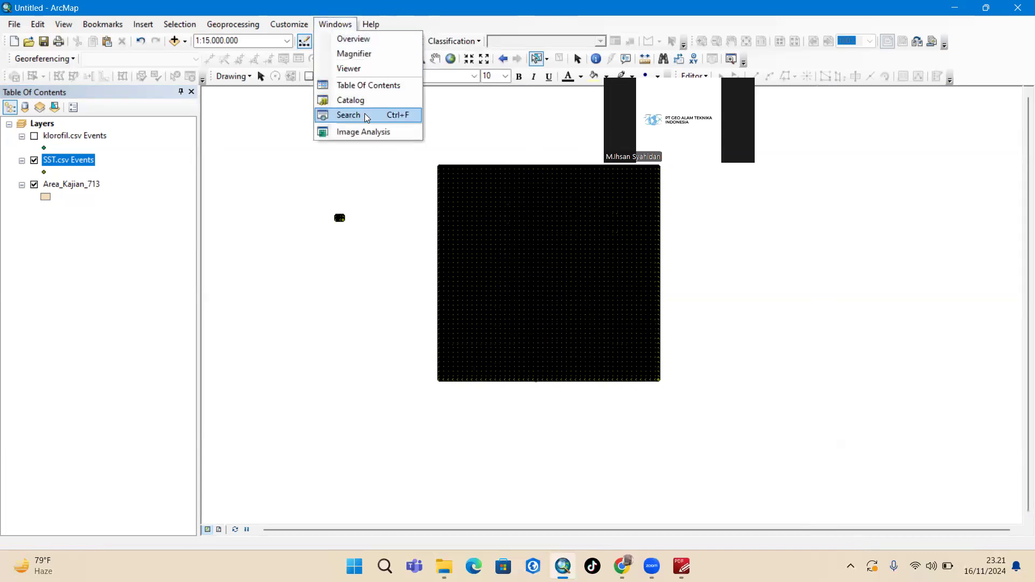
{"action": "left_click", "coordinate": [350, 115]}
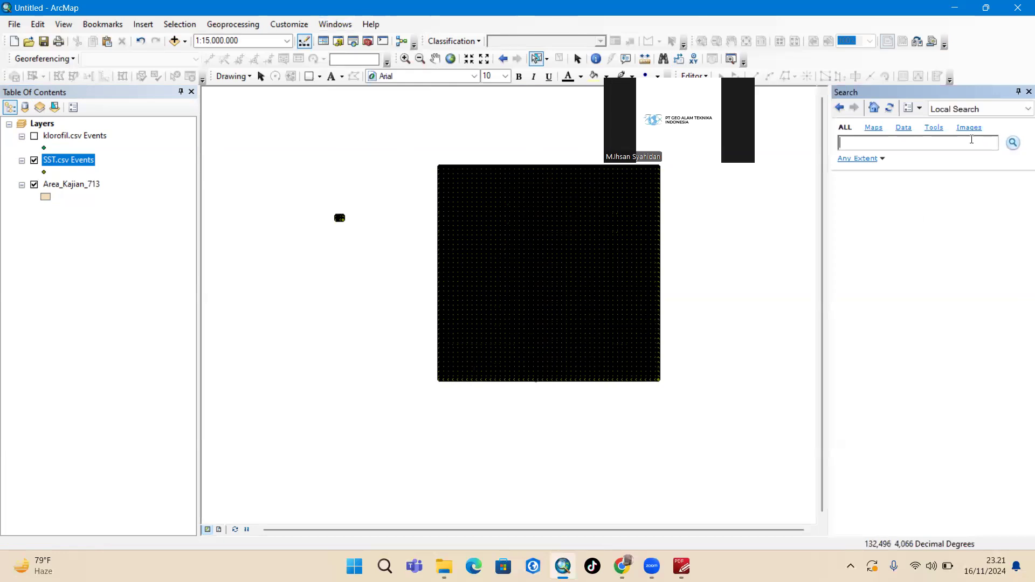
- Search for "project", open the Project (Data Management) tool and set SST.csv Events as its input dataset
{"action": "type", "text": "project"}
{"action": "key", "text": "Return"}
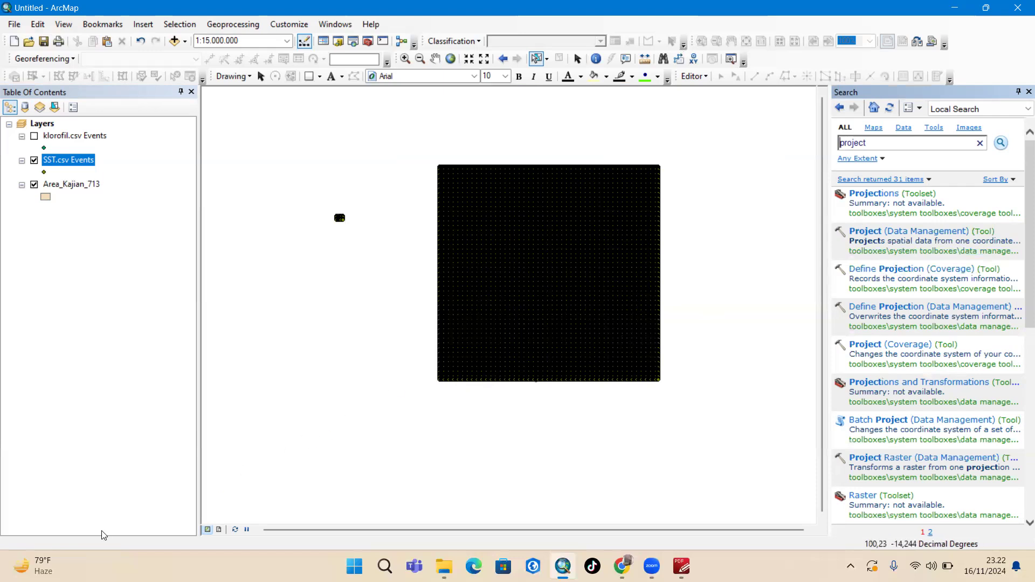
{"action": "left_click", "coordinate": [907, 230]}
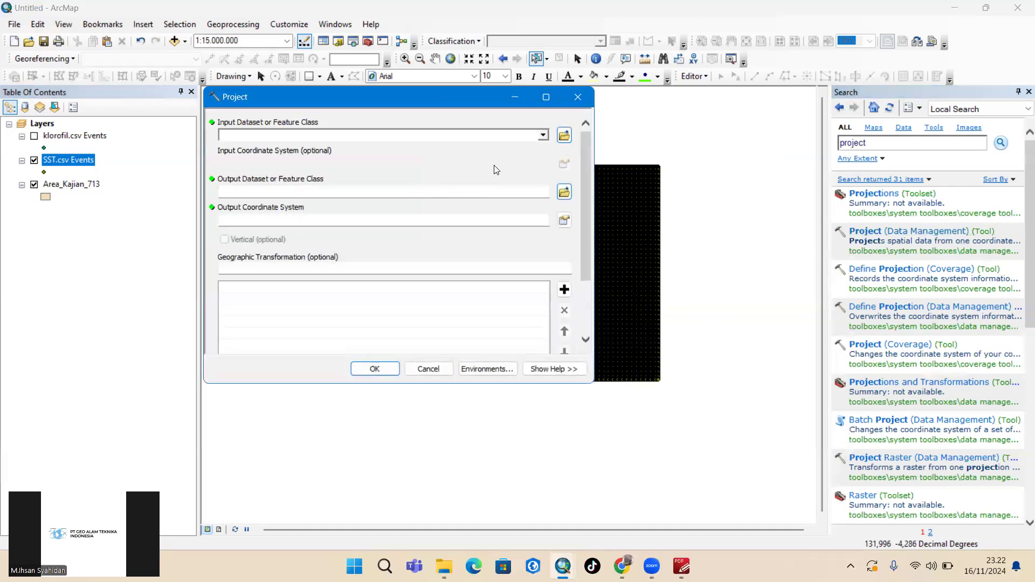
{"action": "left_click", "coordinate": [543, 136]}
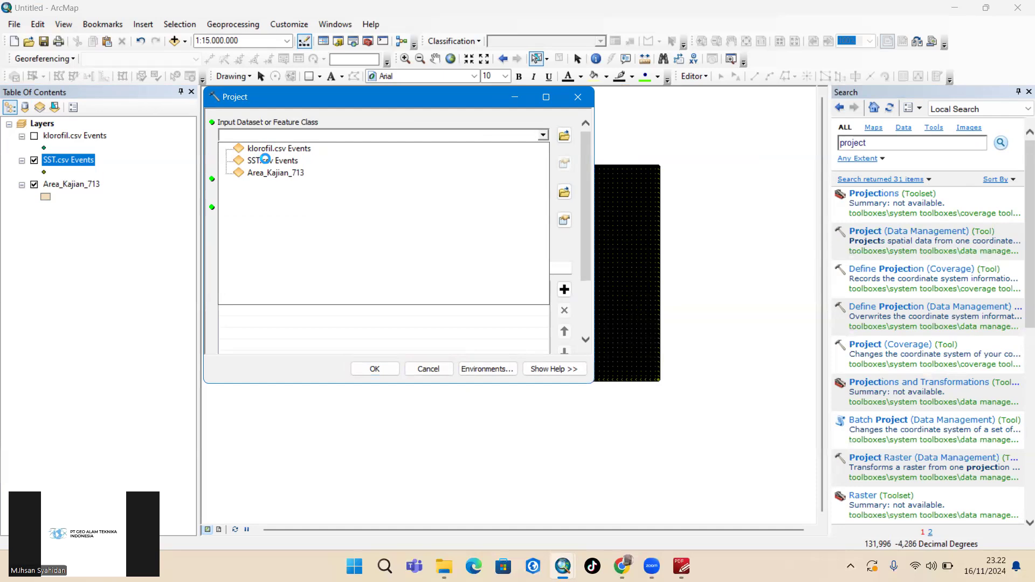
{"action": "left_click", "coordinate": [265, 160]}
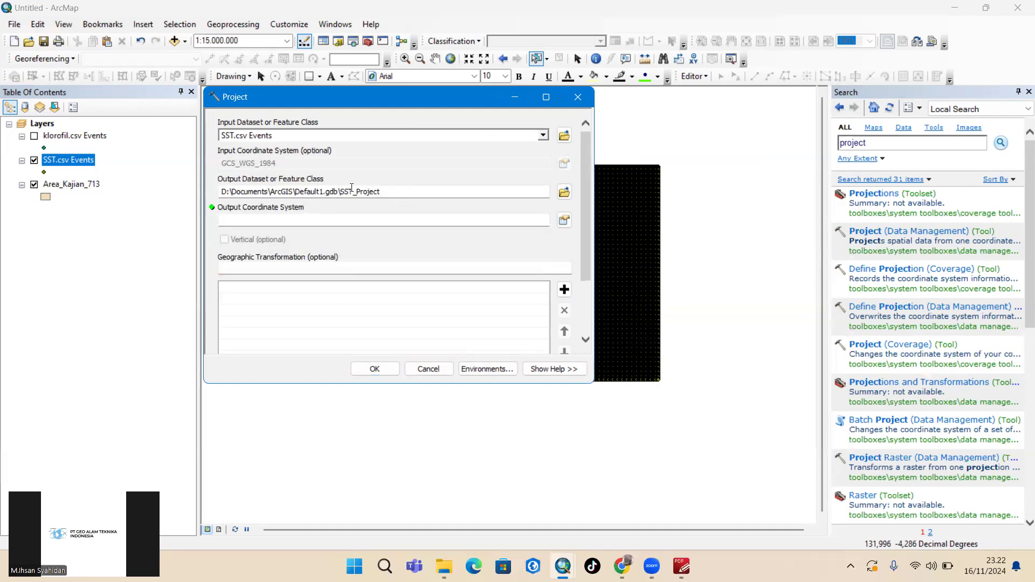
- Set the output feature class to SST_UTM in D:\Downloads\Latihan ZPPI and open the output coordinate system selection
{"action": "left_click", "coordinate": [564, 193]}
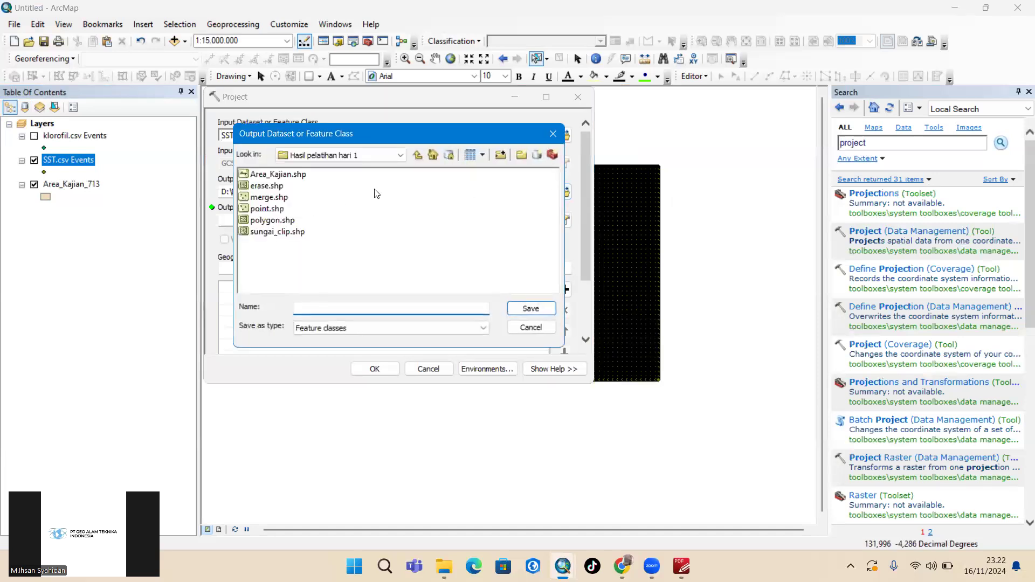
{"action": "left_click", "coordinate": [419, 155]}
{"action": "left_click", "coordinate": [419, 155]}
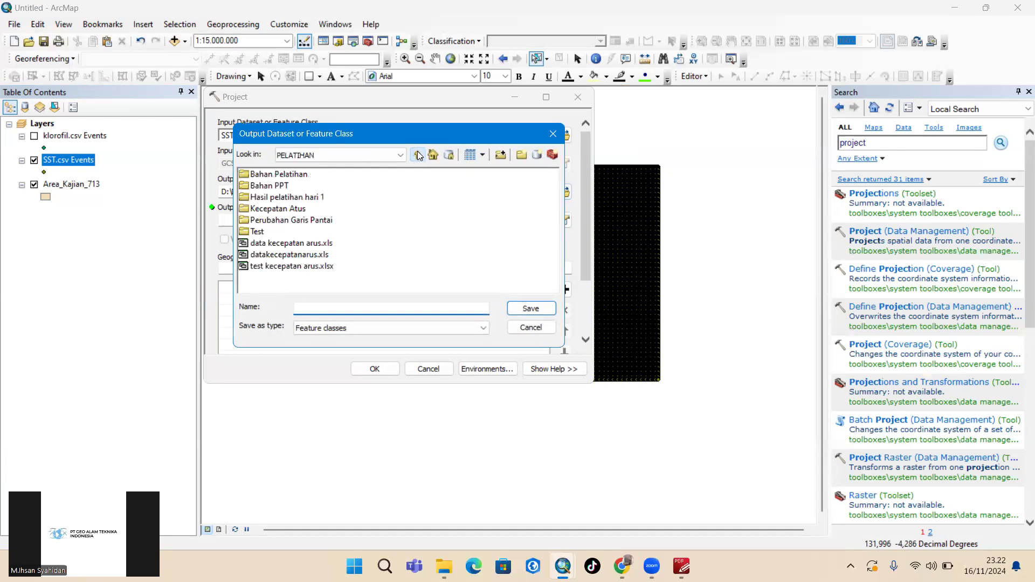
{"action": "left_click", "coordinate": [419, 155]}
{"action": "left_click", "coordinate": [418, 155]}
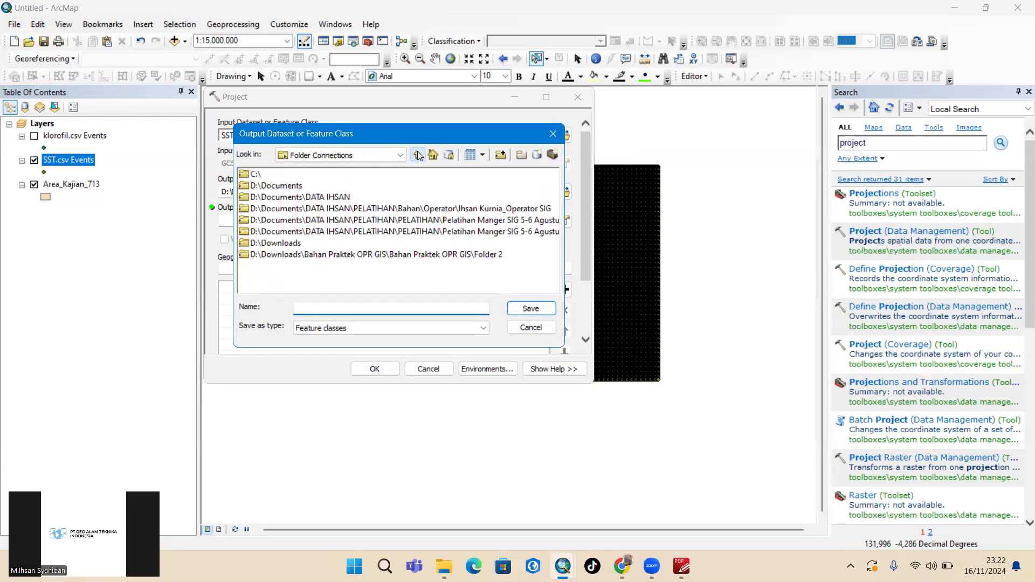
{"action": "double_click", "coordinate": [280, 244]}
{"action": "scroll", "coordinate": [469, 202], "scroll_direction": "down", "scroll_amount": 4}
{"action": "scroll", "coordinate": [376, 219], "scroll_direction": "down", "scroll_amount": 3}
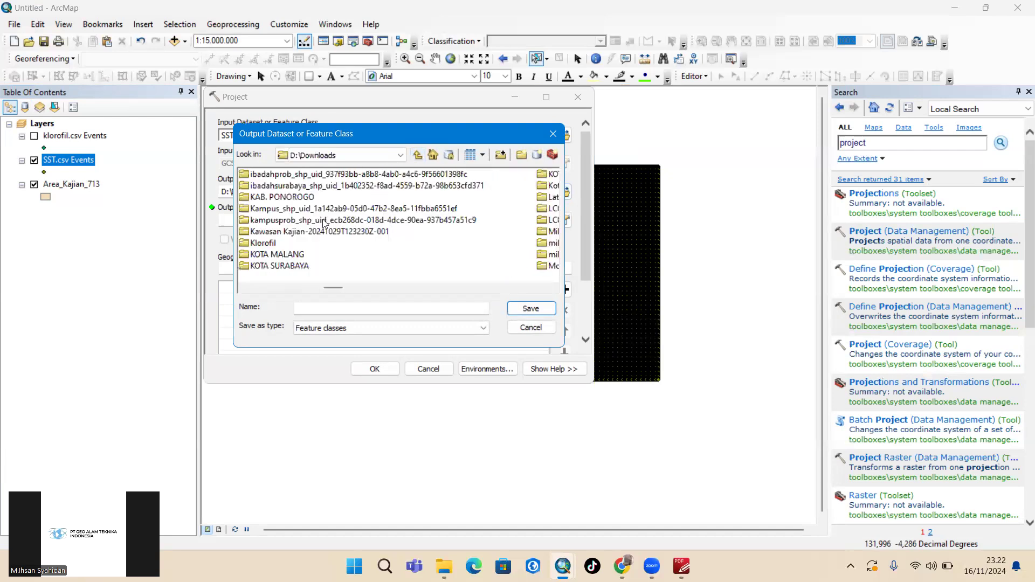
{"action": "scroll", "coordinate": [323, 232], "scroll_direction": "down", "scroll_amount": 2}
{"action": "scroll", "coordinate": [330, 229], "scroll_direction": "up", "scroll_amount": 6}
{"action": "double_click", "coordinate": [260, 199]}
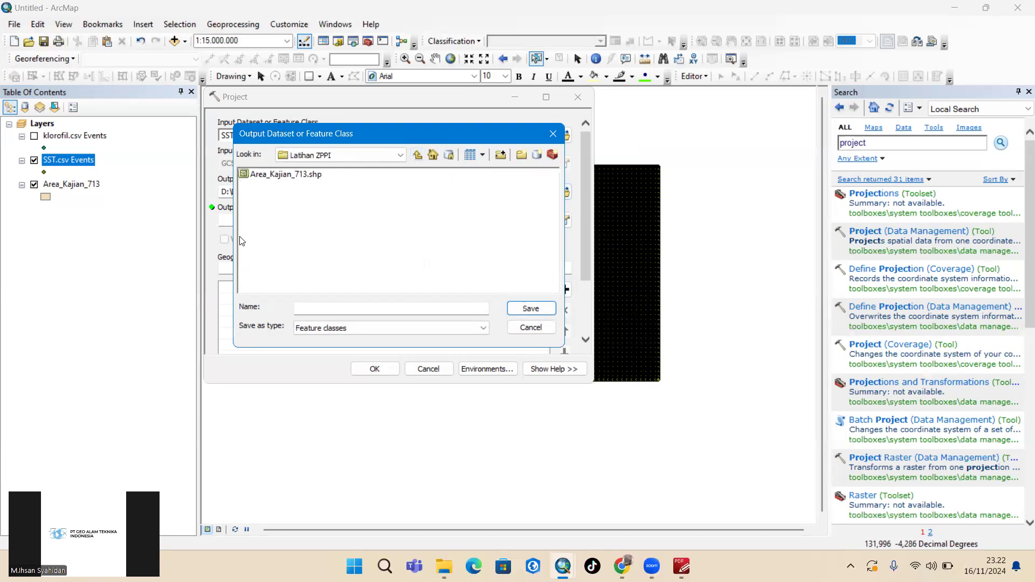
{"action": "left_click", "coordinate": [314, 303]}
{"action": "left_click", "coordinate": [534, 308]}
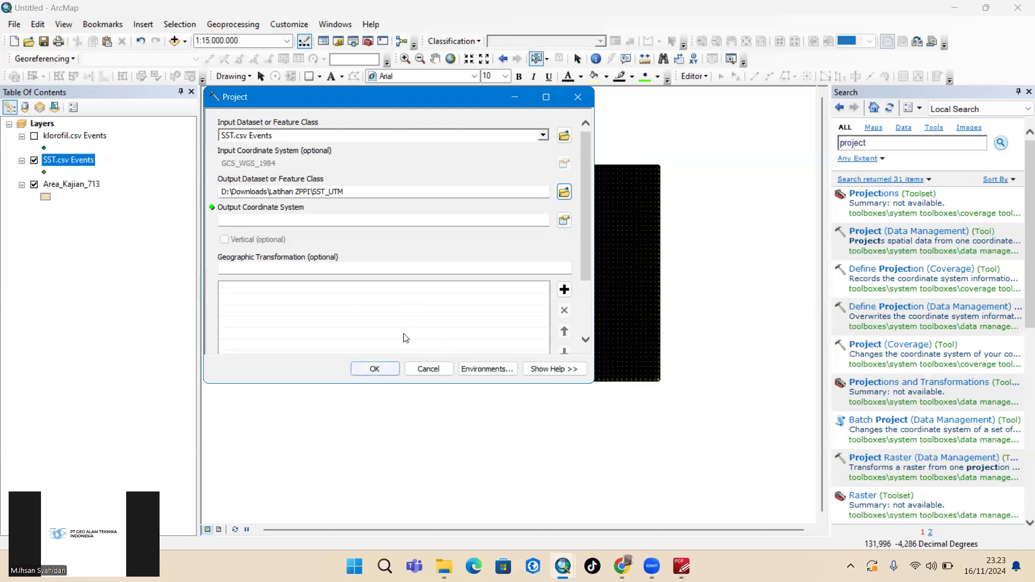
{"action": "left_click", "coordinate": [572, 224]}
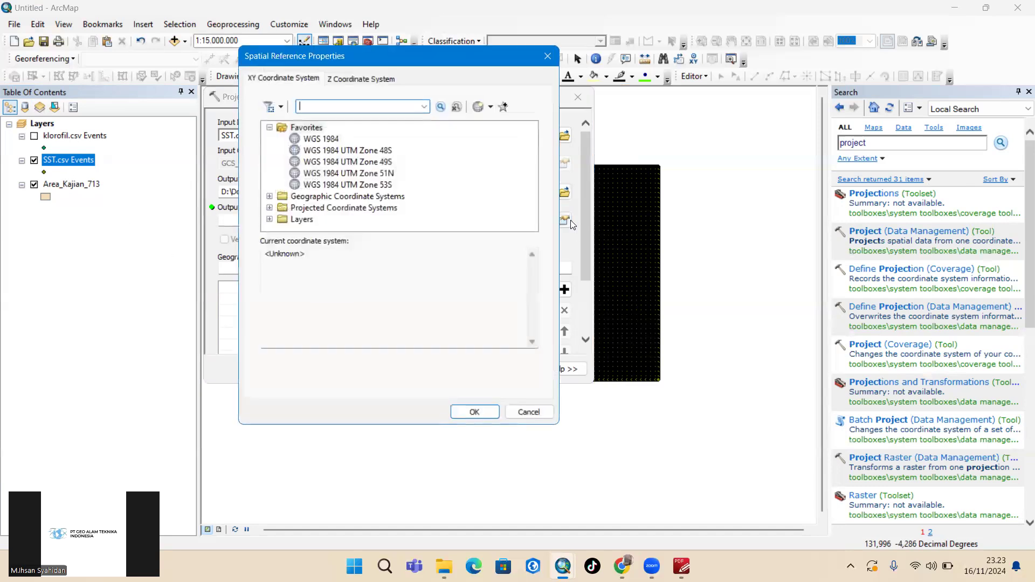
- Switch to Chrome, search for images of "zona utm indonesia" and view the inspeksi map of Indonesia's UTM zones
{"action": "left_click", "coordinate": [622, 566]}
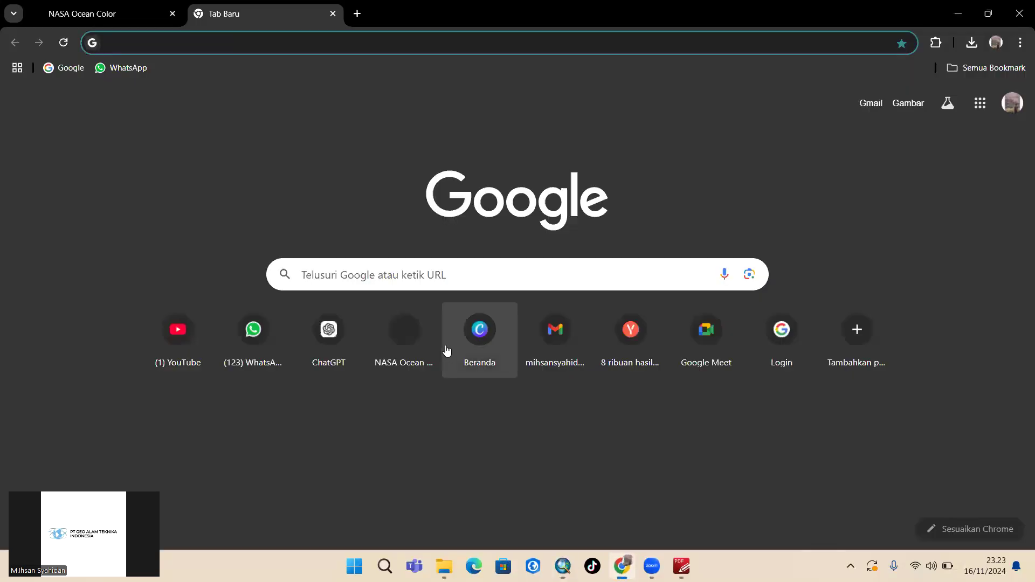
{"action": "left_click", "coordinate": [435, 279]}
{"action": "type", "text": "zo"}
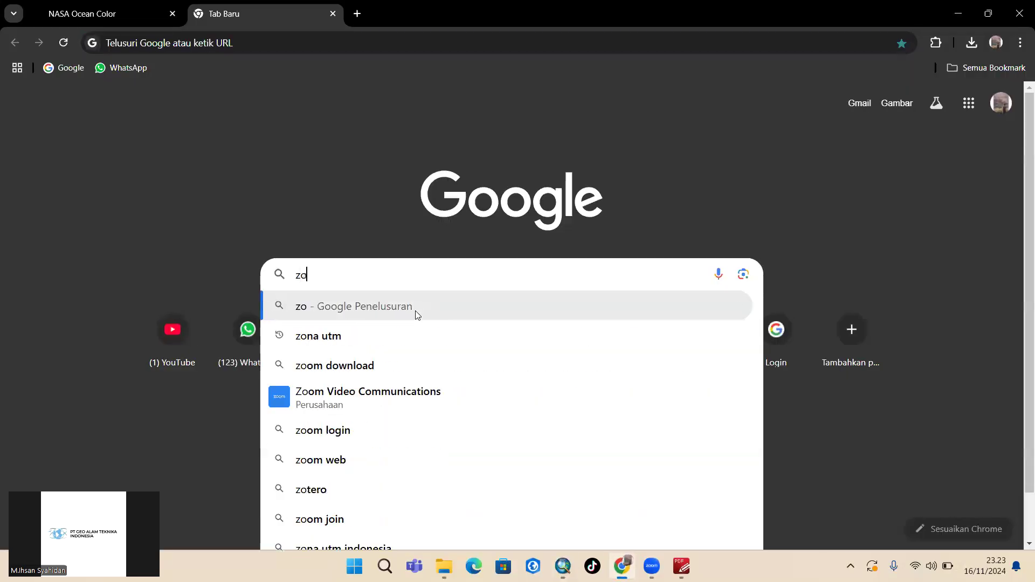
{"action": "type", "text": "na utm in"}
{"action": "key", "text": "BackSpace"}
{"action": "key", "text": "BackSpace"}
{"action": "key", "text": "BackSpace"}
{"action": "key", "text": "BackSpace"}
{"action": "key", "text": "BackSpace"}
{"action": "type", "text": "tm indon"}
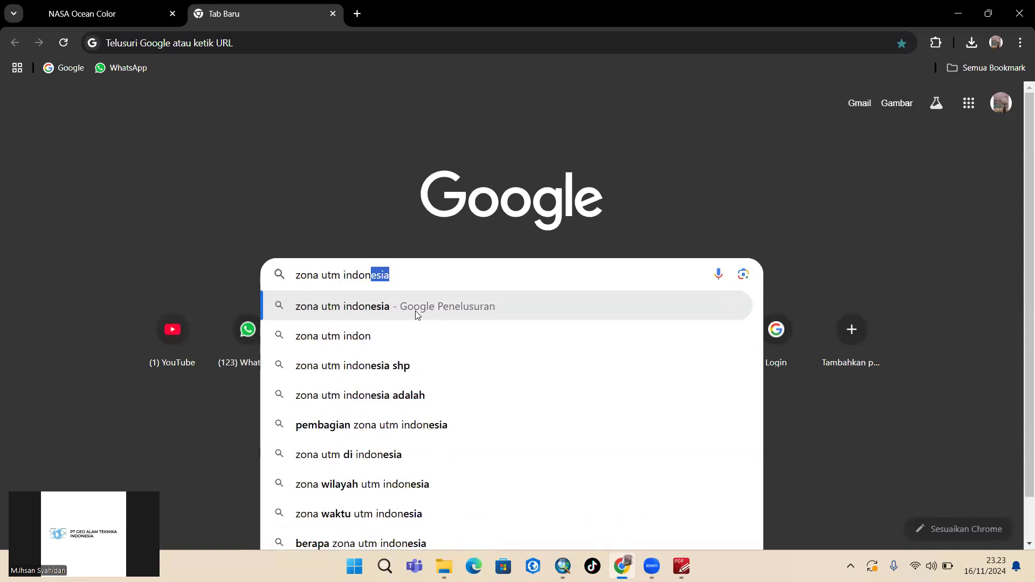
{"action": "key", "text": "Return"}
{"action": "left_click", "coordinate": [195, 155]}
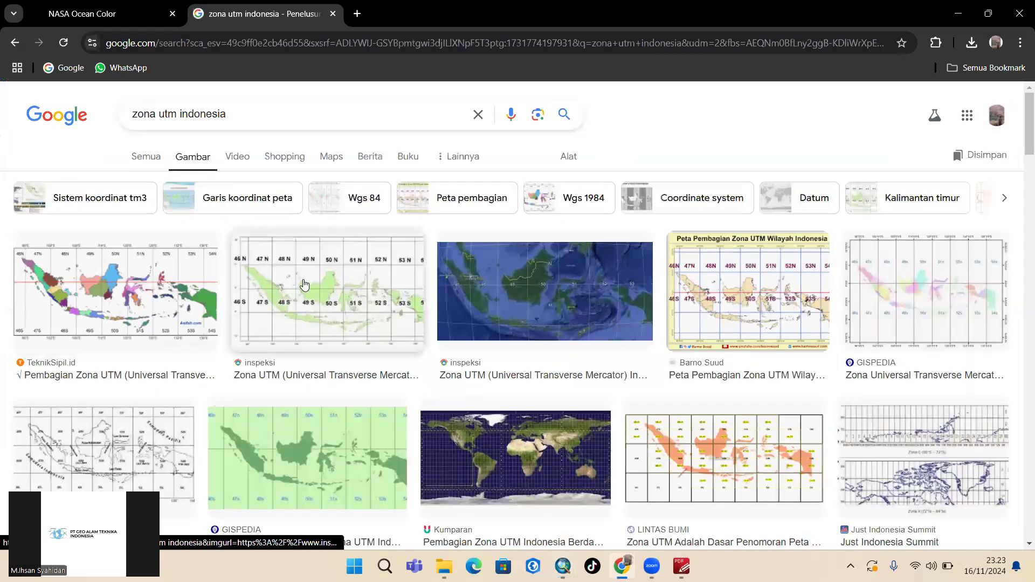
{"action": "left_click", "coordinate": [305, 288]}
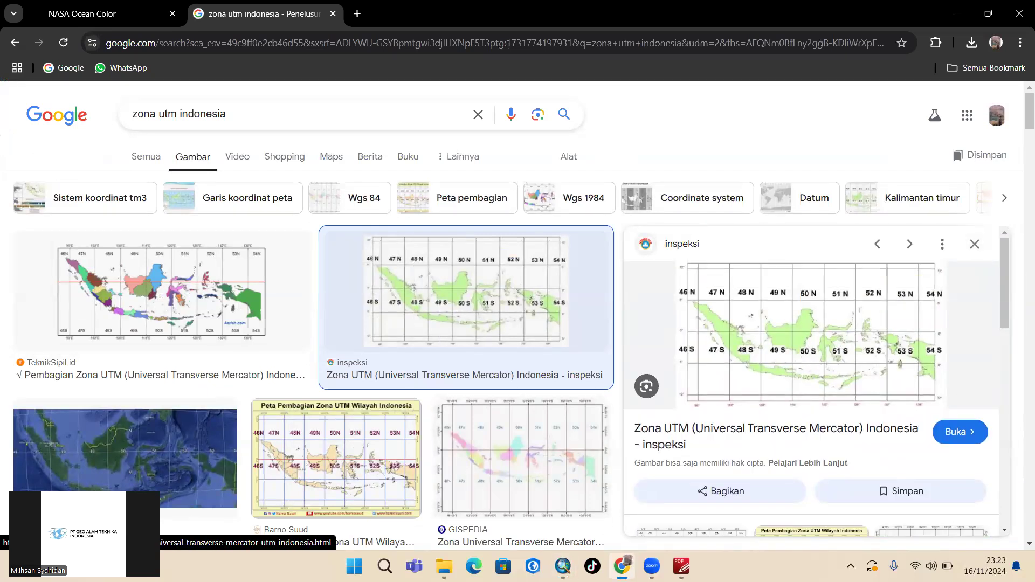
- Return to ArcMap, set the output coordinate system to WGS 1984 UTM Zone 50S and run the SST projection
{"action": "mouse_move", "coordinate": [563, 567]}
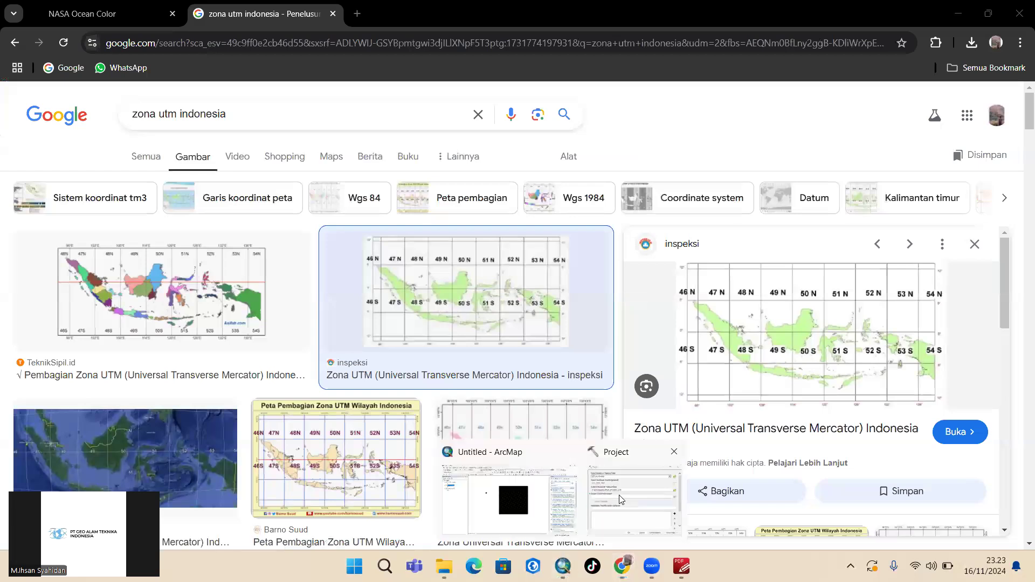
{"action": "left_click", "coordinate": [546, 509]}
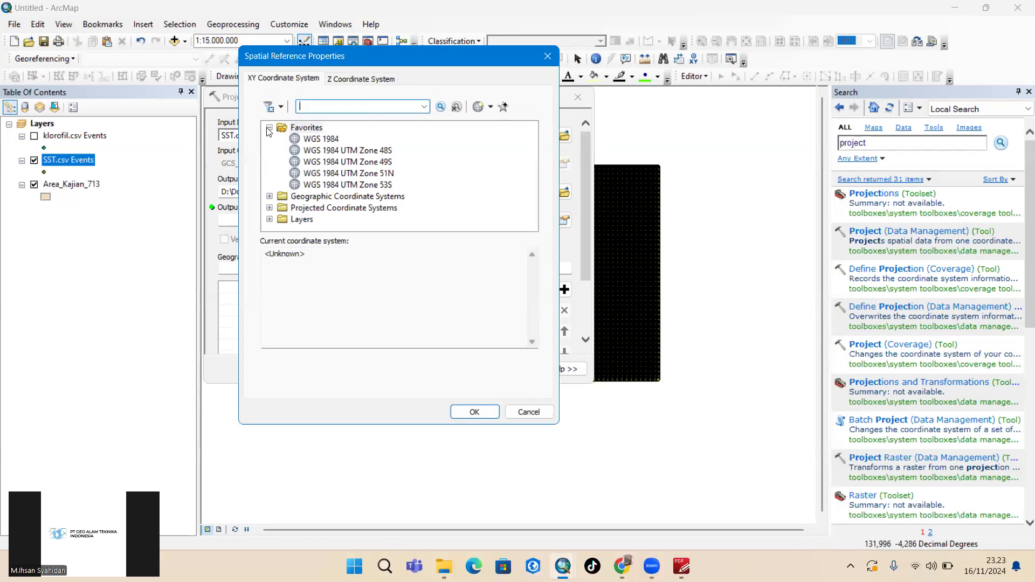
{"action": "left_click", "coordinate": [270, 208]}
{"action": "scroll", "coordinate": [315, 177], "scroll_direction": "down", "scroll_amount": 2}
{"action": "left_click", "coordinate": [282, 184]}
{"action": "scroll", "coordinate": [325, 188], "scroll_direction": "down", "scroll_amount": 3}
{"action": "left_click", "coordinate": [295, 185]}
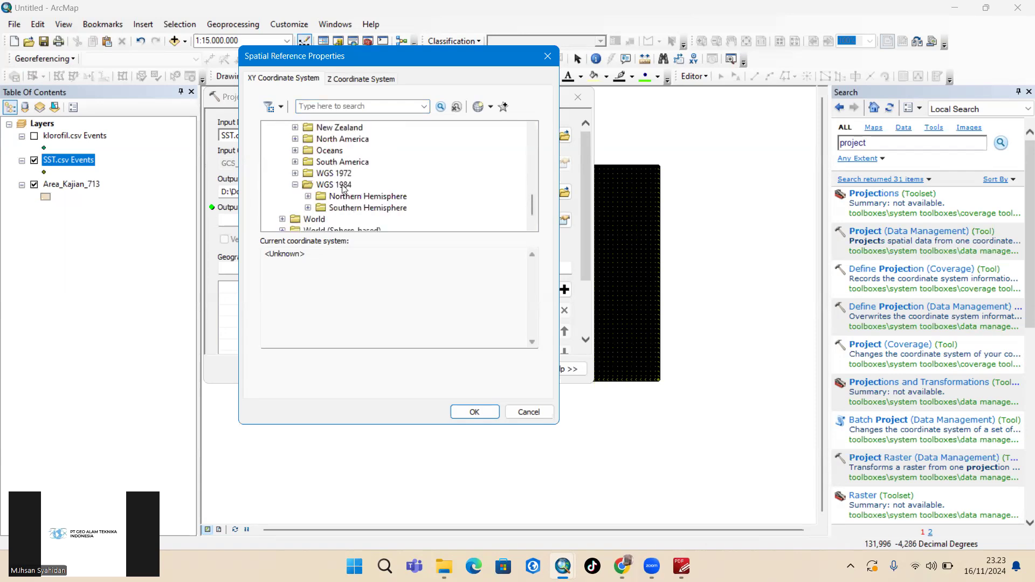
{"action": "double_click", "coordinate": [320, 209]}
{"action": "scroll", "coordinate": [377, 202], "scroll_direction": "down", "scroll_amount": 15}
{"action": "scroll", "coordinate": [377, 202], "scroll_direction": "up", "scroll_amount": 3}
{"action": "left_click", "coordinate": [402, 173]}
{"action": "left_click", "coordinate": [469, 412]}
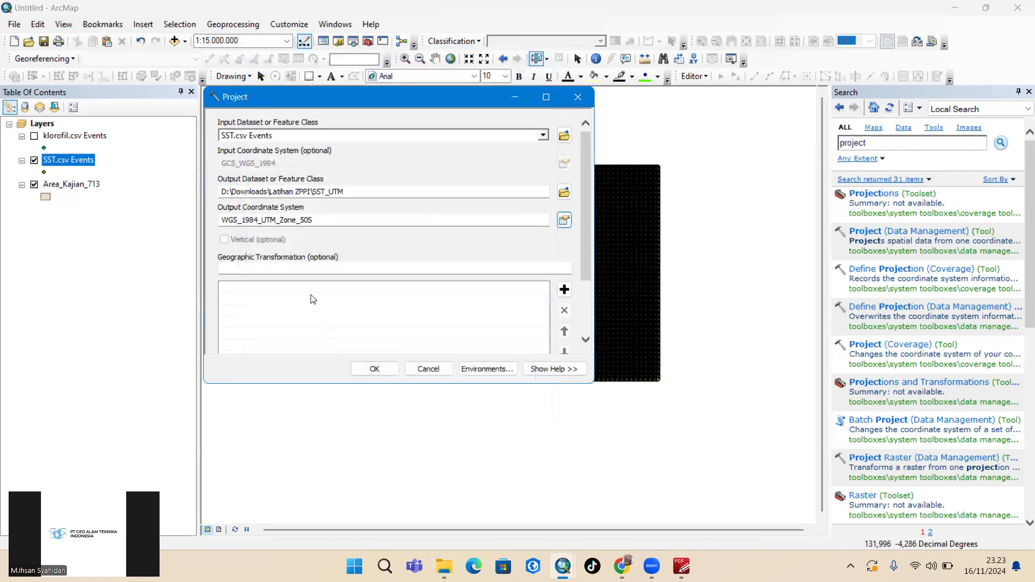
{"action": "left_click", "coordinate": [372, 368]}
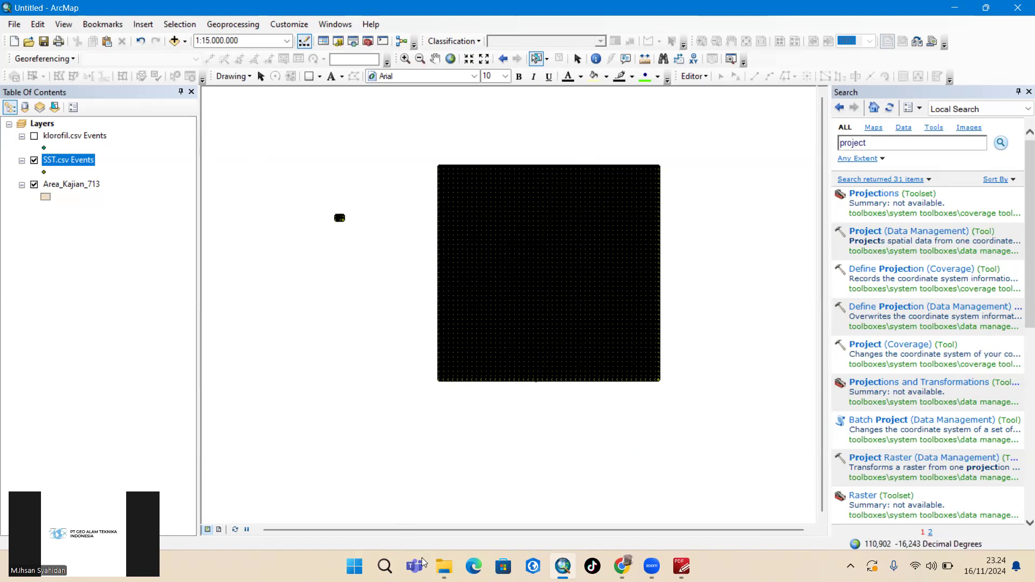
- Check the Latihan ZPPI folder in Downloads with File Explorer for the SST_UTM output files, and return to ArcMap
{"action": "left_click", "coordinate": [444, 566]}
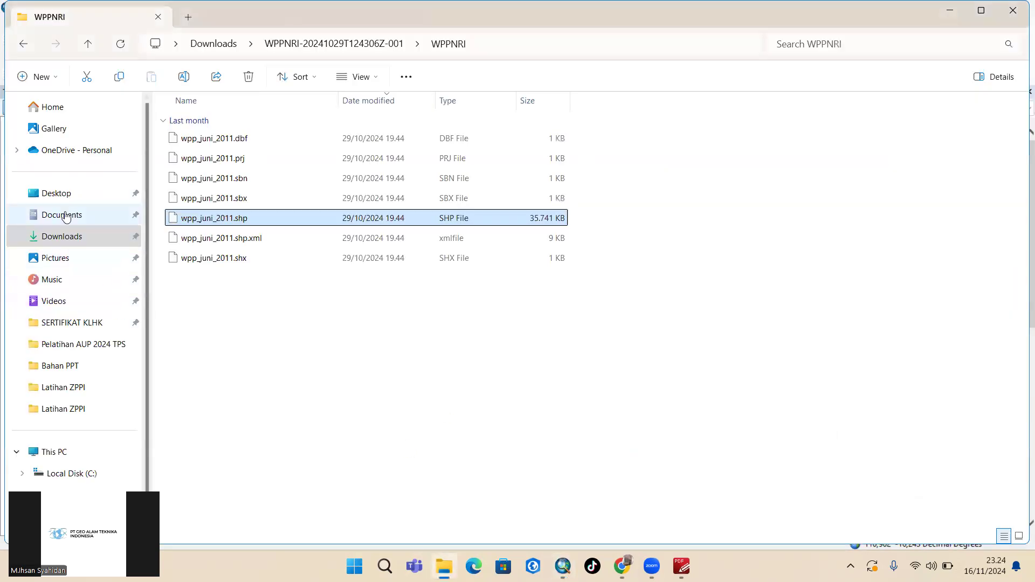
{"action": "left_click", "coordinate": [66, 236]}
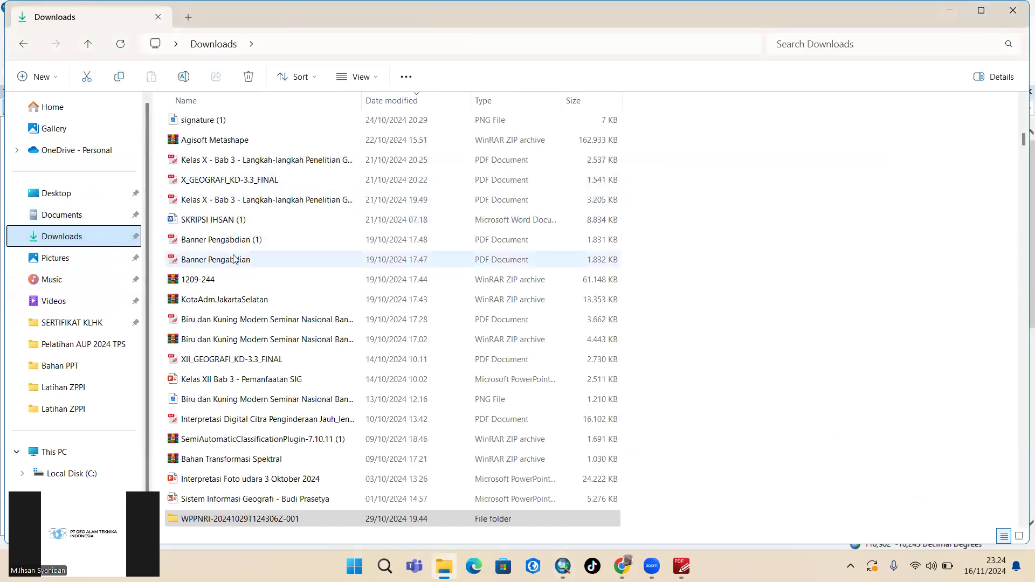
{"action": "scroll", "coordinate": [248, 300], "scroll_direction": "up", "scroll_amount": 10}
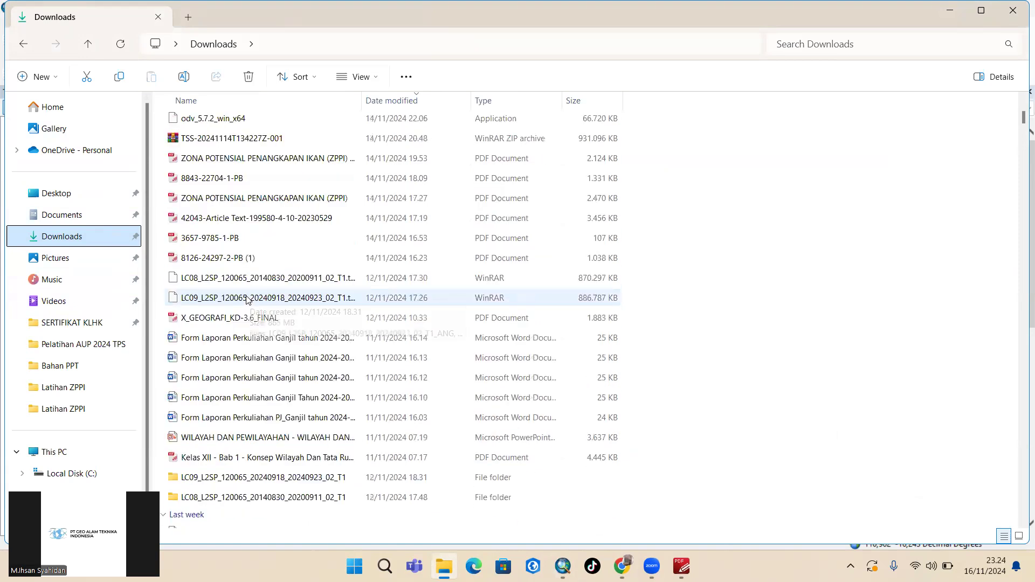
{"action": "left_click", "coordinate": [214, 264]}
{"action": "double_click", "coordinate": [215, 269]}
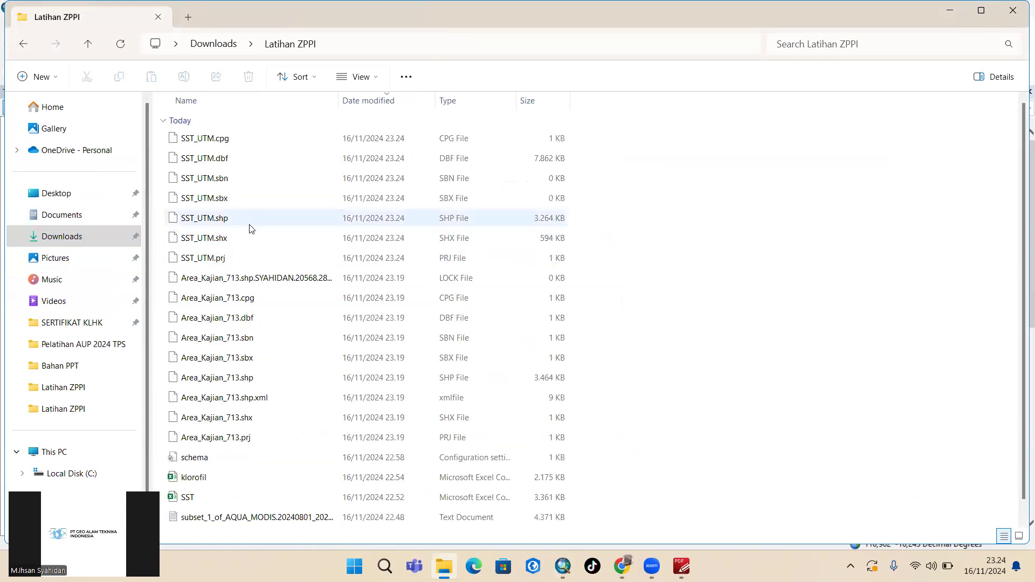
{"action": "double_click", "coordinate": [936, 9]}
{"action": "left_click", "coordinate": [935, 10]}
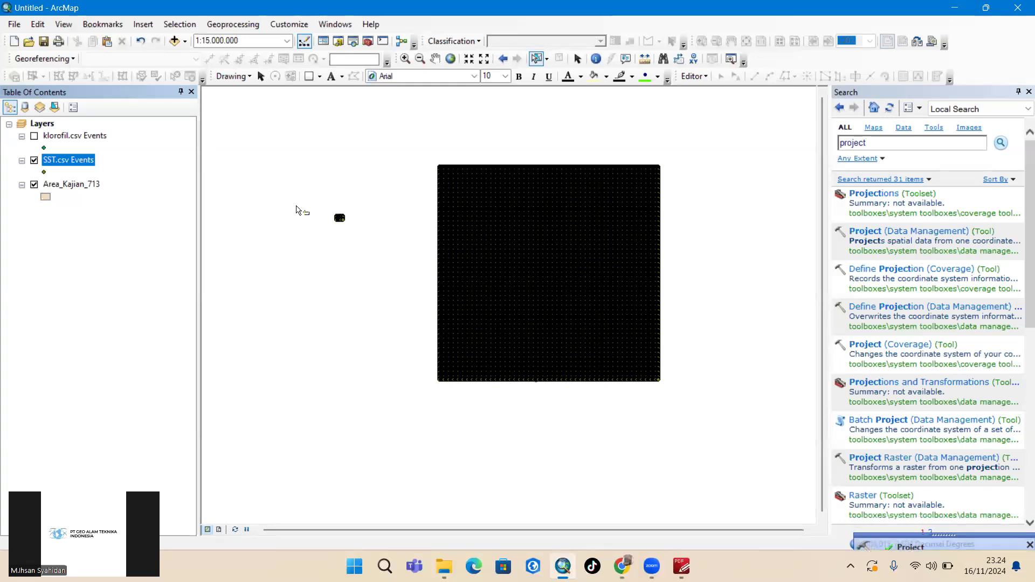
- Reopen the Project tool with klorofil.csv Events as input and set the output to Klorofil_UTM in the Latihan ZPPI folder
{"action": "left_click", "coordinate": [914, 235]}
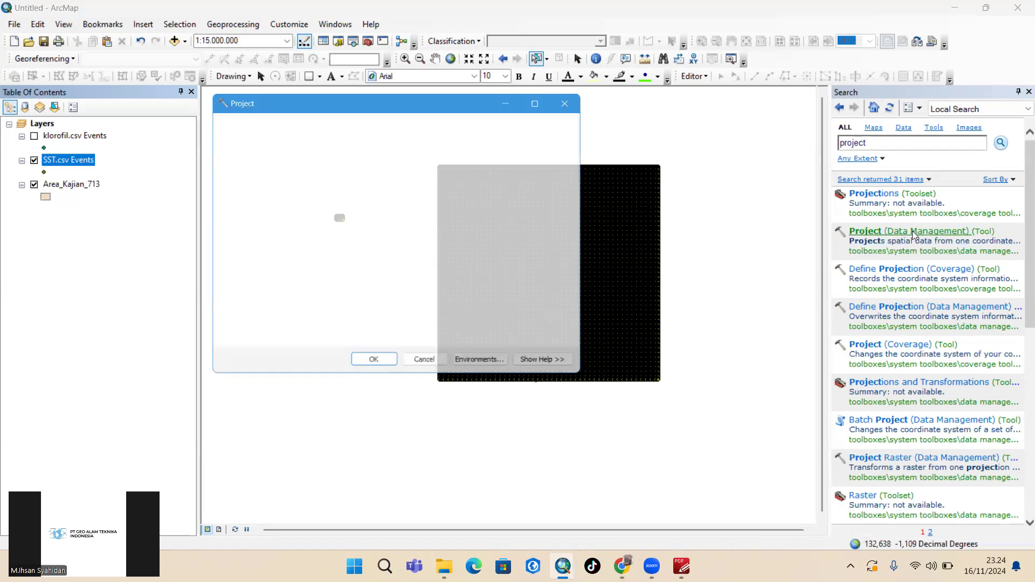
{"action": "left_click", "coordinate": [543, 136]}
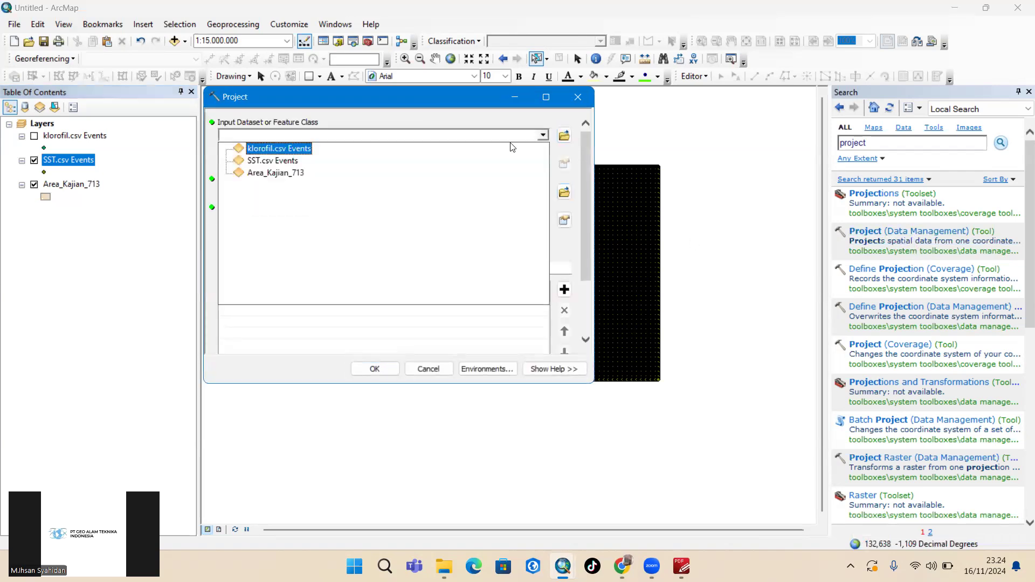
{"action": "left_click", "coordinate": [276, 149]}
{"action": "left_click", "coordinate": [563, 193]}
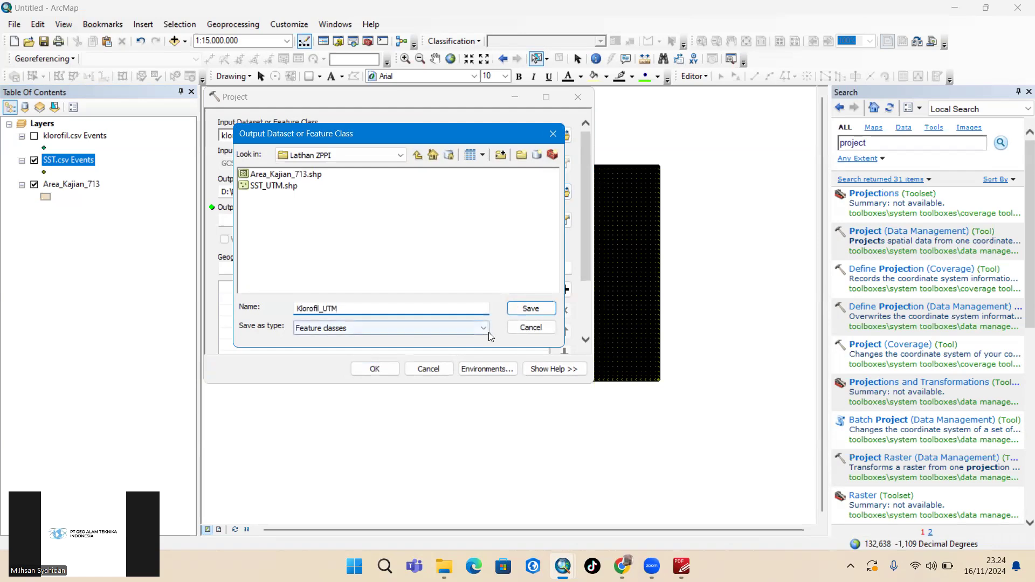
{"action": "left_click", "coordinate": [522, 308]}
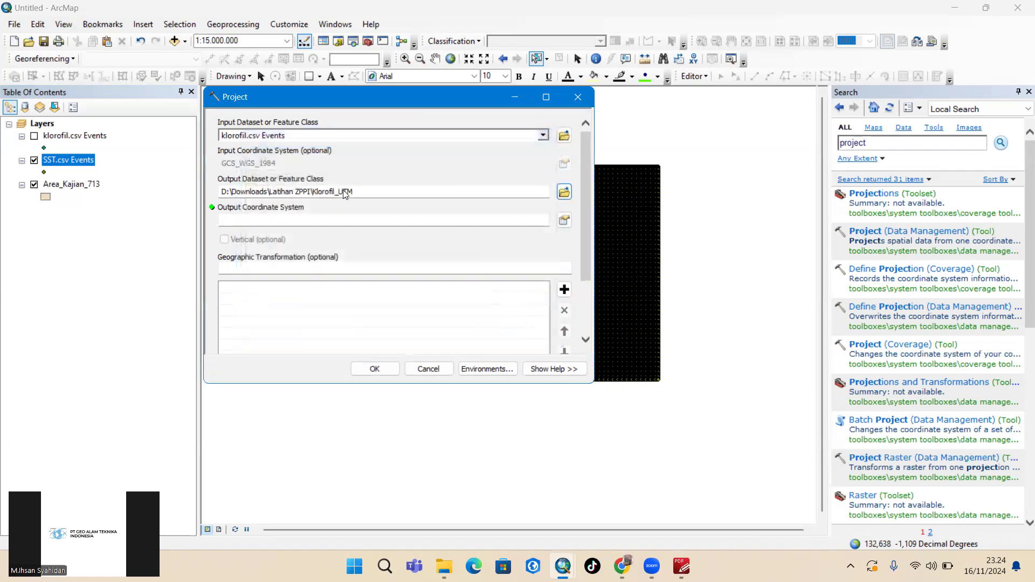
- Set the output coordinate system to WGS 1984 UTM Zone 50S and run the chlorophyll projection
{"action": "left_click", "coordinate": [564, 220]}
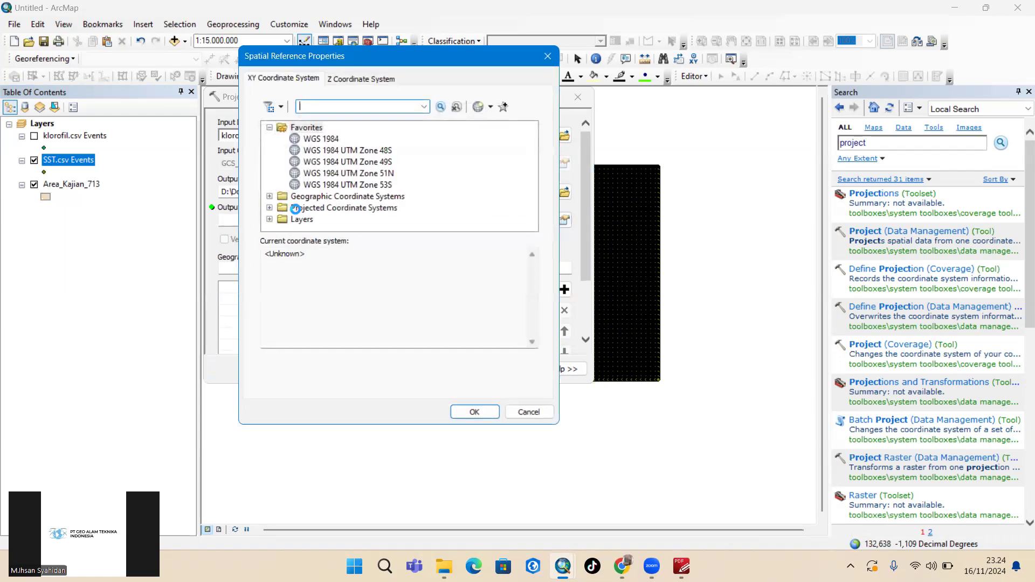
{"action": "scroll", "coordinate": [300, 167], "scroll_direction": "down", "scroll_amount": 2}
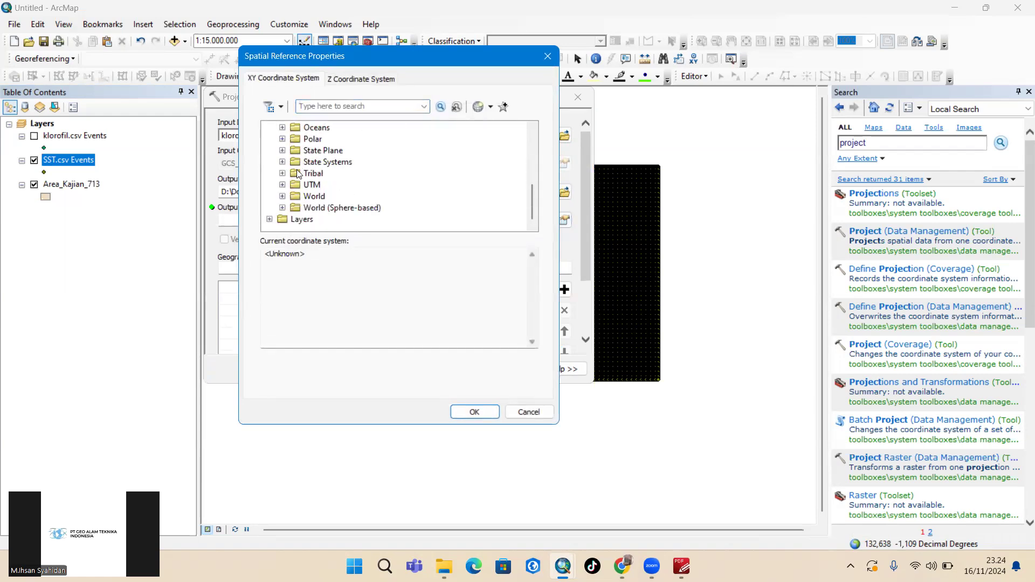
{"action": "double_click", "coordinate": [294, 185]}
{"action": "scroll", "coordinate": [297, 193], "scroll_direction": "down", "scroll_amount": 3}
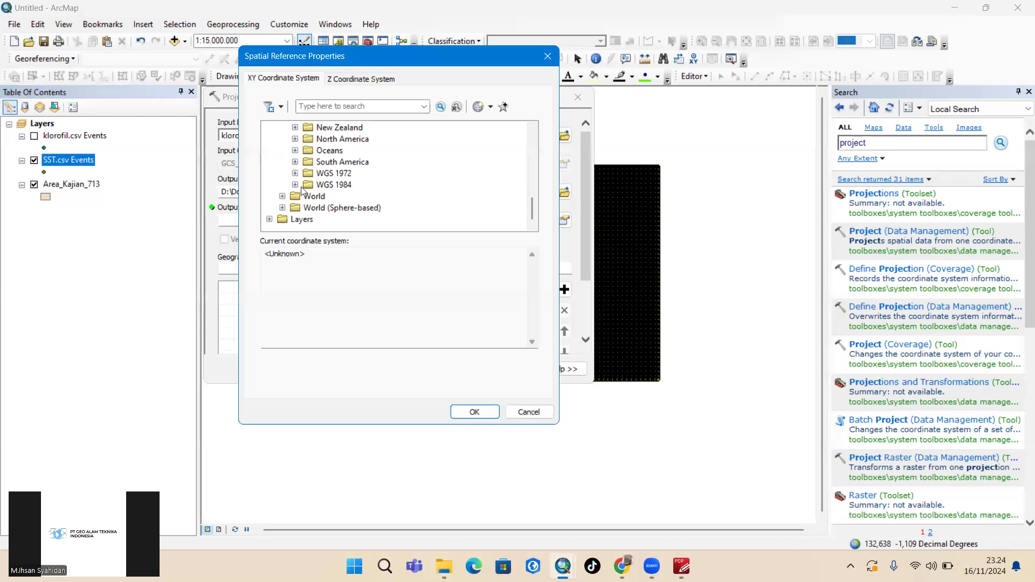
{"action": "double_click", "coordinate": [311, 185]}
{"action": "double_click", "coordinate": [325, 207]}
{"action": "scroll", "coordinate": [326, 200], "scroll_direction": "down", "scroll_amount": 12}
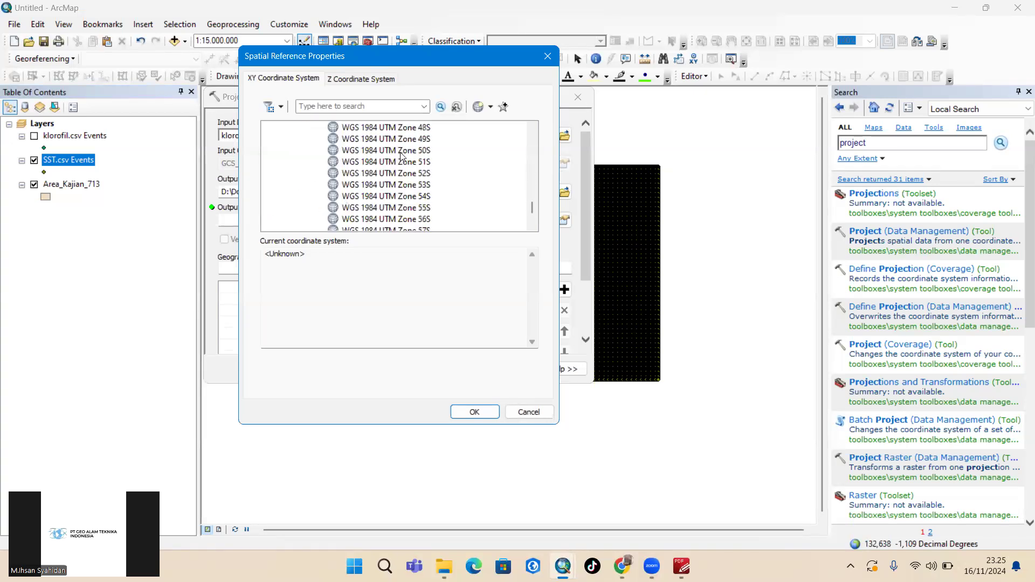
{"action": "left_click", "coordinate": [401, 151]}
{"action": "left_click", "coordinate": [473, 412]}
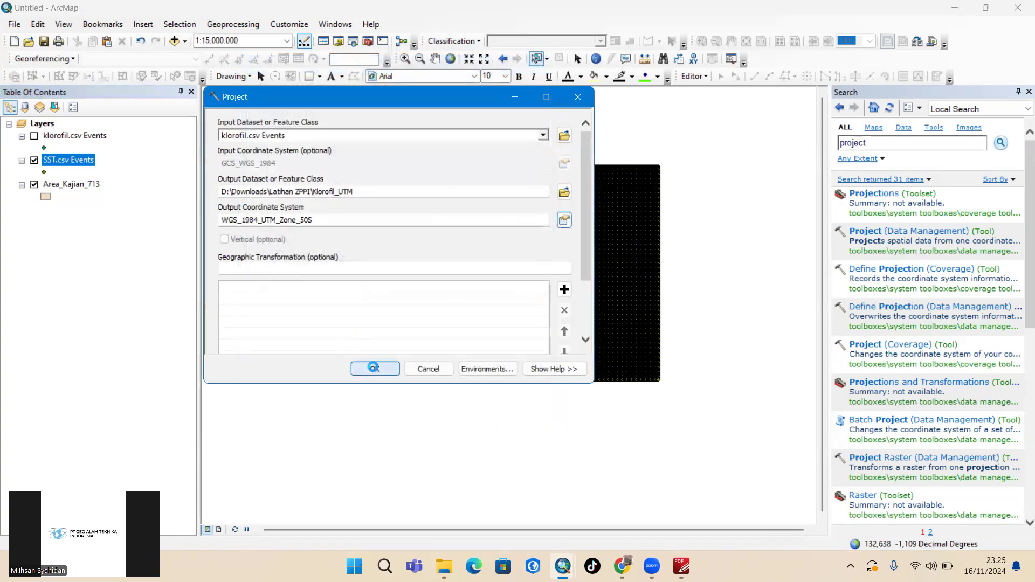
{"action": "left_click", "coordinate": [375, 369]}
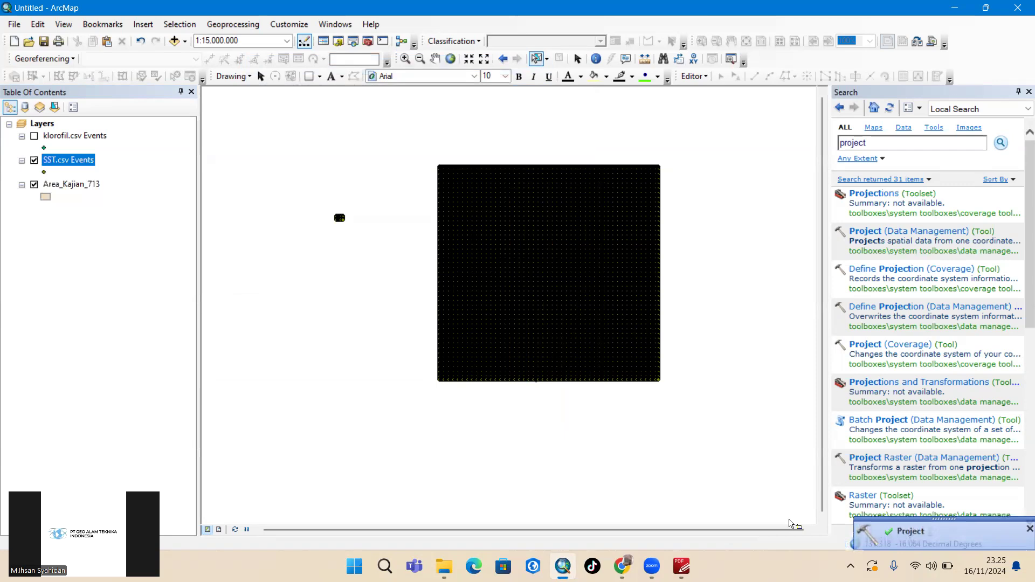
- Check the Latihan ZPPI folder in File Explorer for the Klorofil_UTM and SST_UTM shapefiles, and return to ArcMap
{"action": "left_click", "coordinate": [444, 566]}
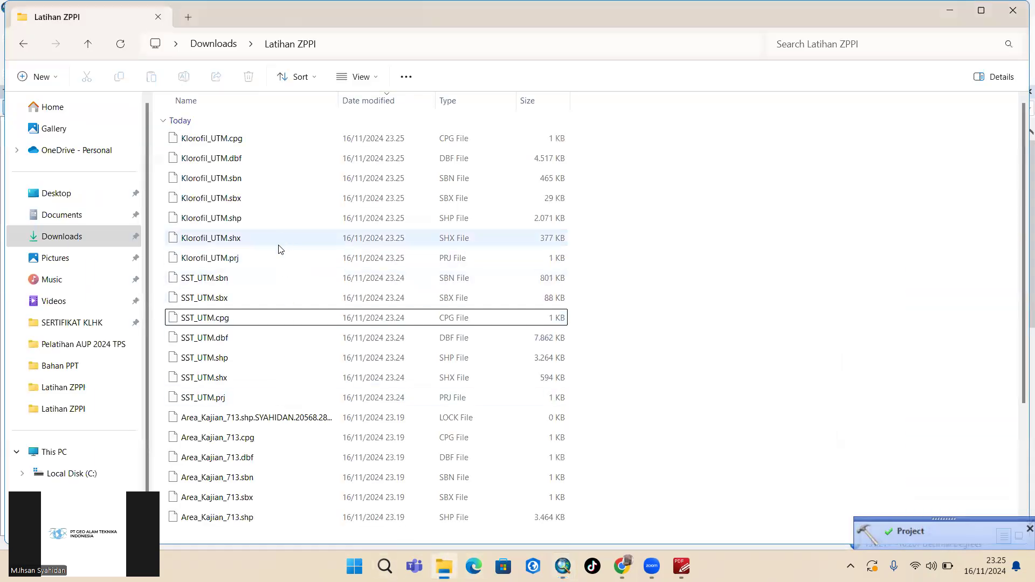
{"action": "left_click", "coordinate": [273, 219]}
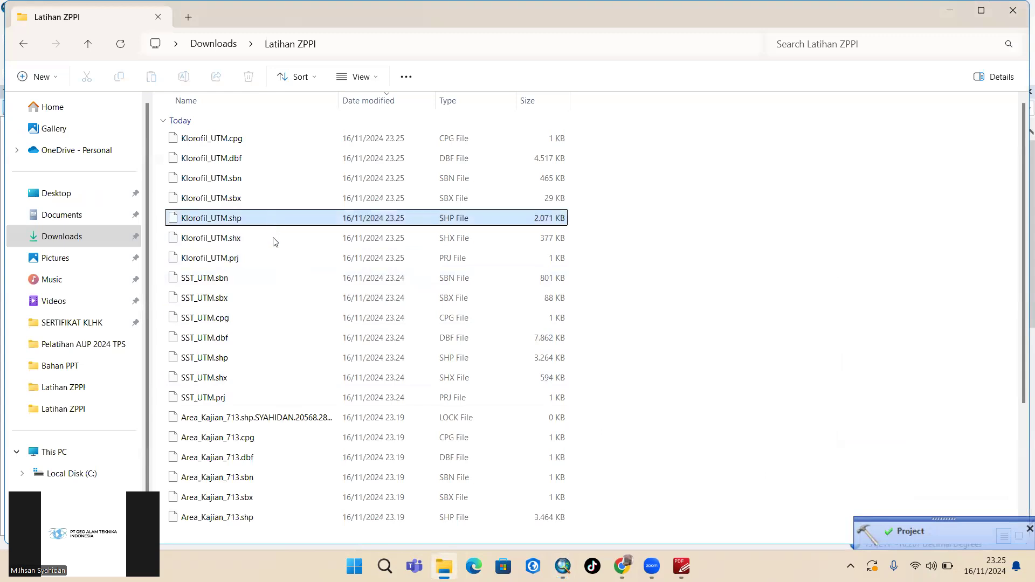
{"action": "left_click", "coordinate": [254, 359]}
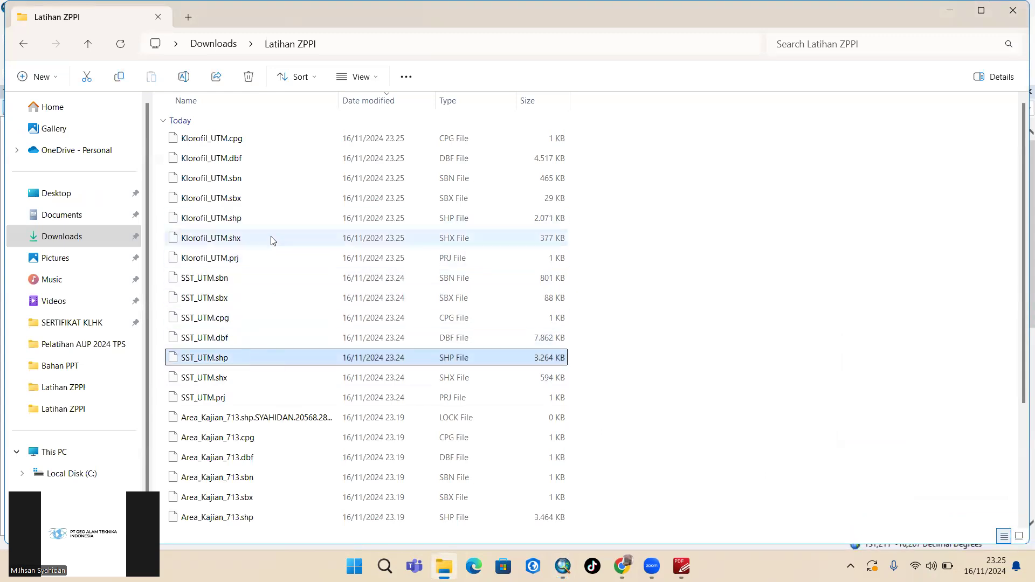
{"action": "left_click", "coordinate": [938, 11]}
- Add Klorofil_UTM.shp and SST_UTM.shp from the Latihan ZPPI folder in Downloads to the map
{"action": "left_click", "coordinate": [184, 42]}
{"action": "left_click", "coordinate": [193, 58]}
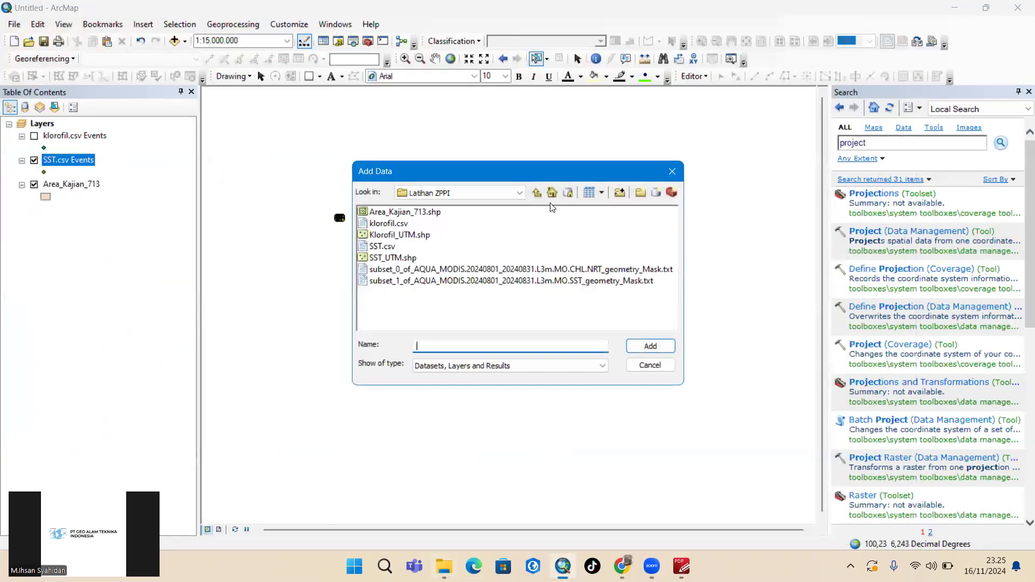
{"action": "left_click", "coordinate": [537, 194]}
{"action": "scroll", "coordinate": [501, 220], "scroll_direction": "down", "scroll_amount": 5}
{"action": "left_click", "coordinate": [406, 235]}
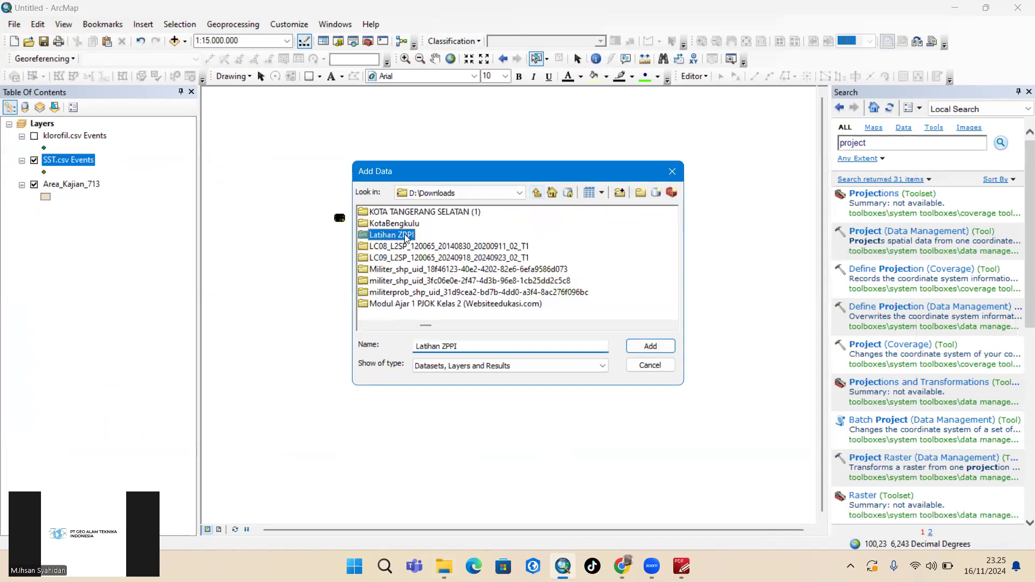
{"action": "double_click", "coordinate": [405, 237]}
{"action": "left_click", "coordinate": [401, 237]}
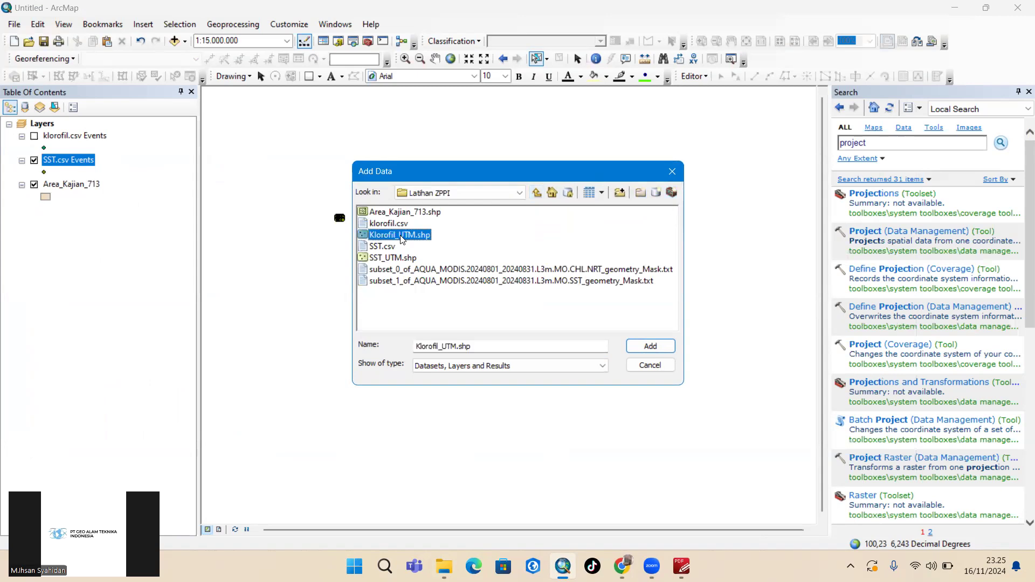
{"action": "left_click", "coordinate": [402, 259], "text": "ctrl"}
{"action": "left_click", "coordinate": [650, 348]}
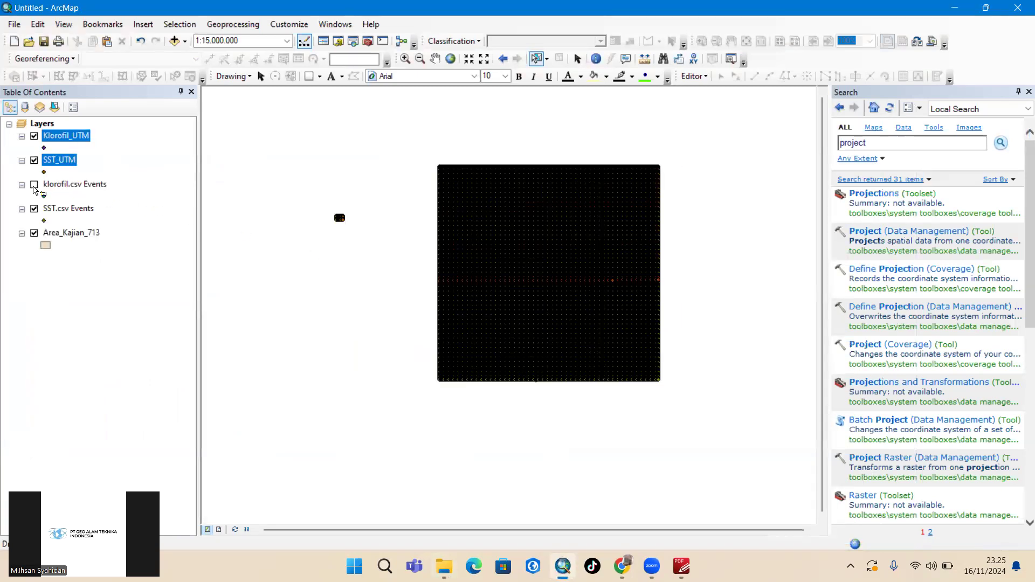
- Hide the klorofil.csv Events, SST.csv Events and Area_Kajian_713 layers so only the two UTM point layers are drawn
{"action": "left_click", "coordinate": [34, 210]}
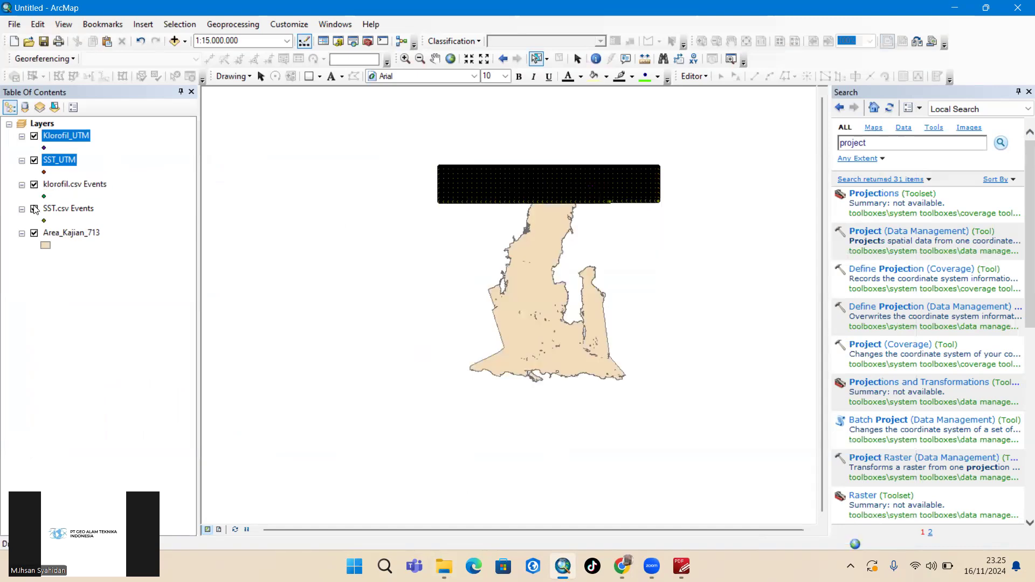
{"action": "left_click", "coordinate": [34, 233]}
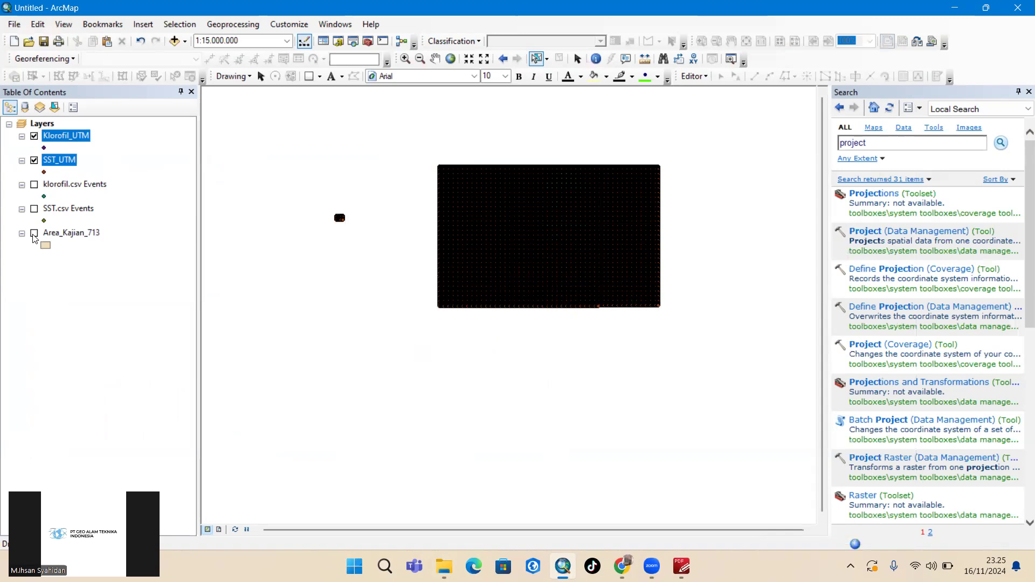
{"action": "left_click", "coordinate": [107, 163]}
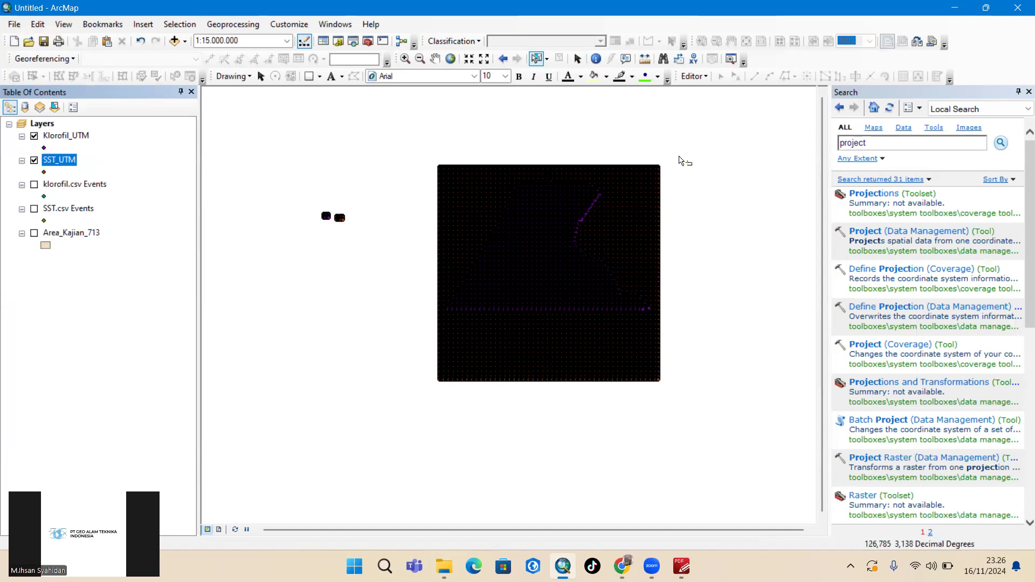
{"action": "left_click", "coordinate": [890, 142]}
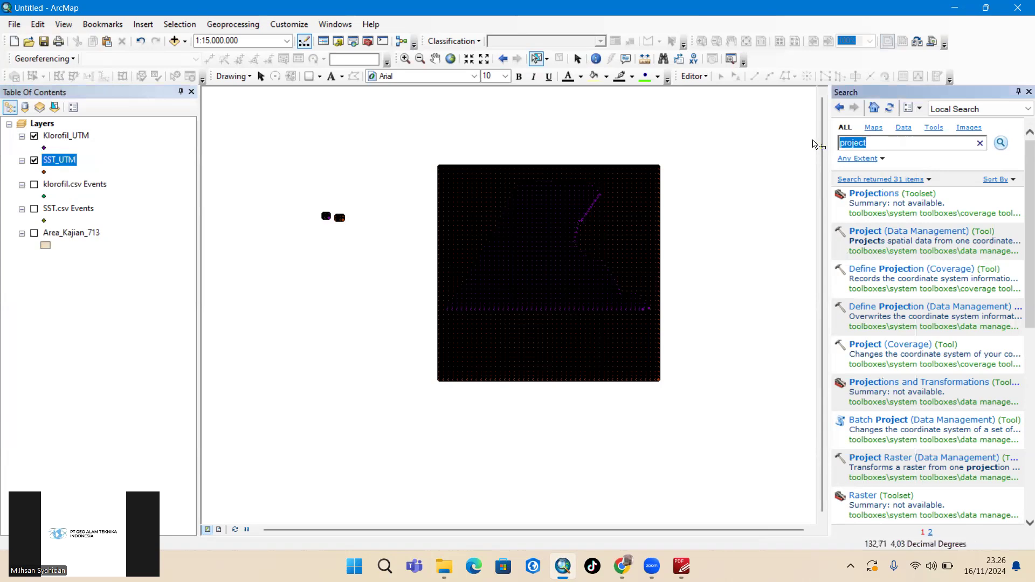
{"action": "left_click", "coordinate": [1030, 93]}
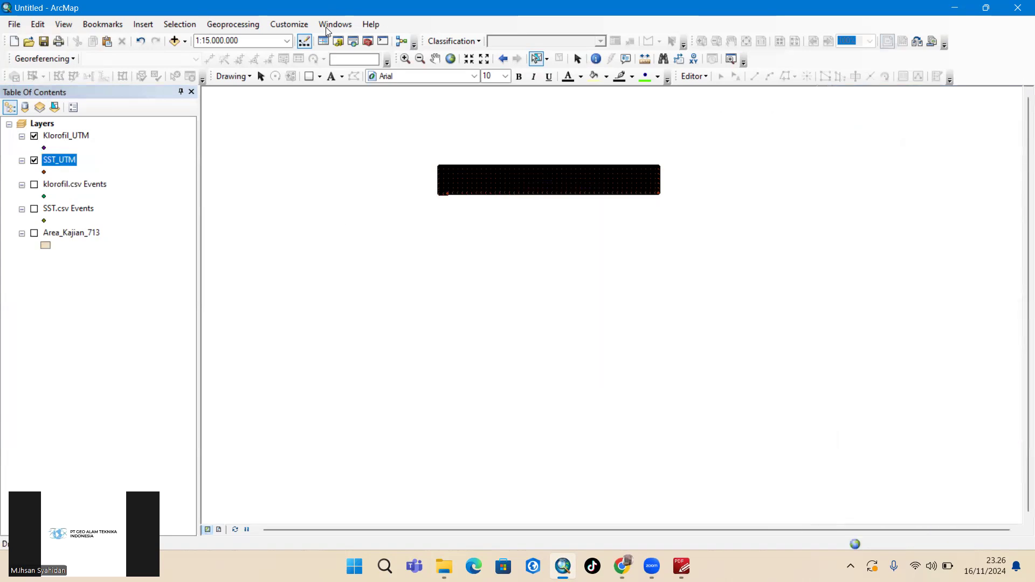
{"action": "left_click", "coordinate": [335, 24]}
{"action": "left_click", "coordinate": [377, 101]}
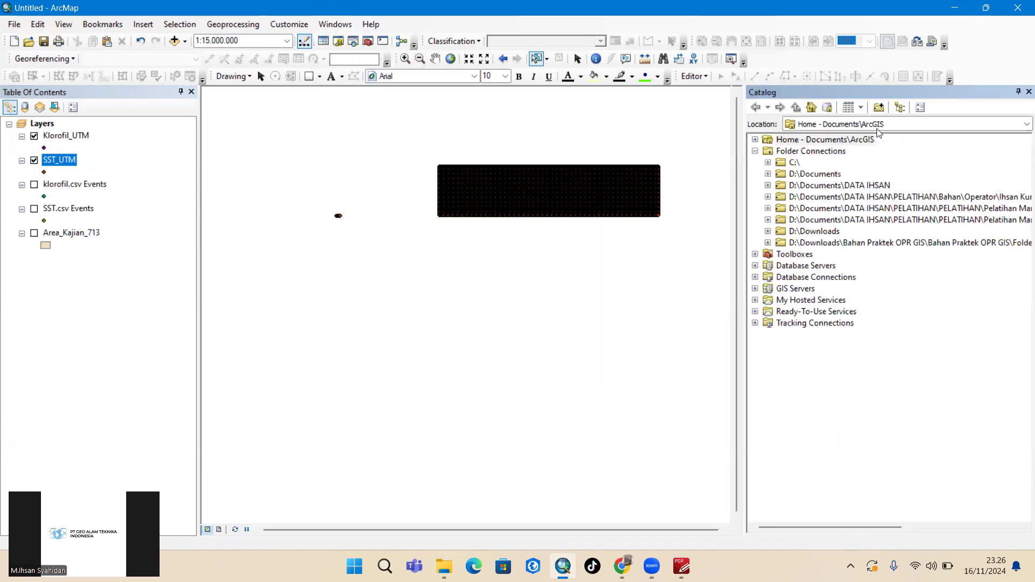
{"action": "left_click", "coordinate": [1021, 92]}
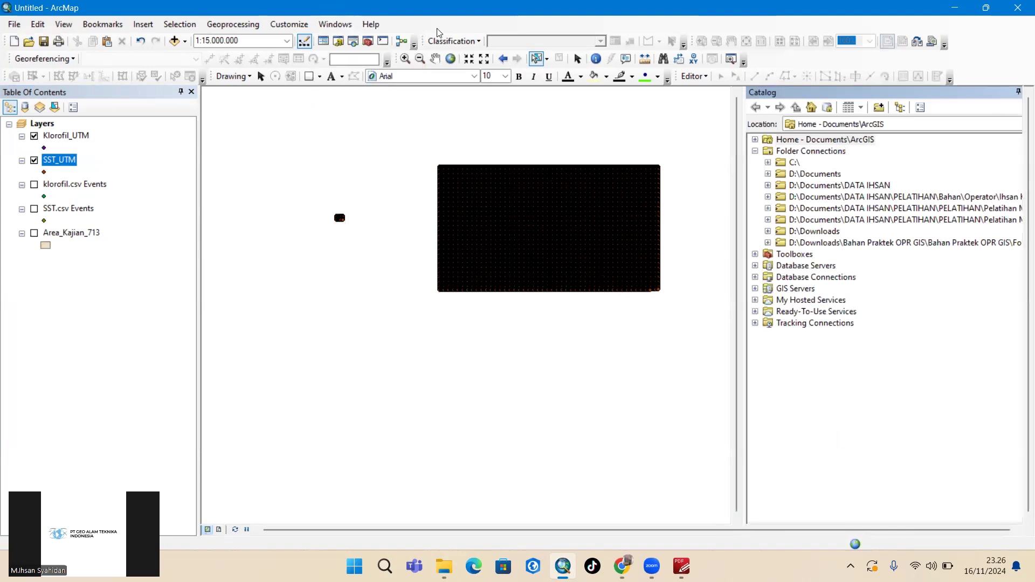
- Reopen the Search window and search for the tool "idw"
{"action": "left_click", "coordinate": [340, 25]}
{"action": "left_click", "coordinate": [345, 114]}
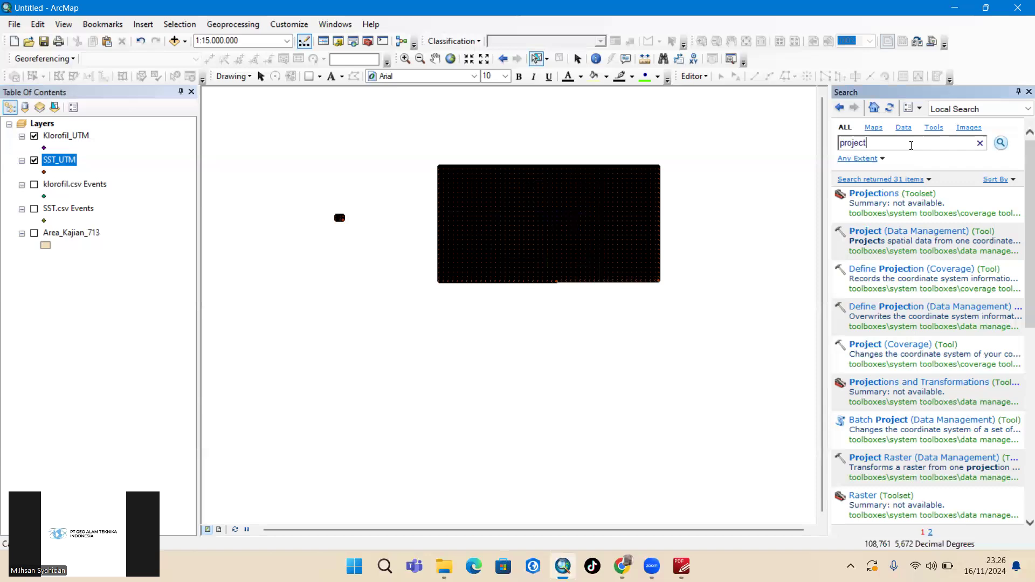
{"action": "type", "text": "id"}
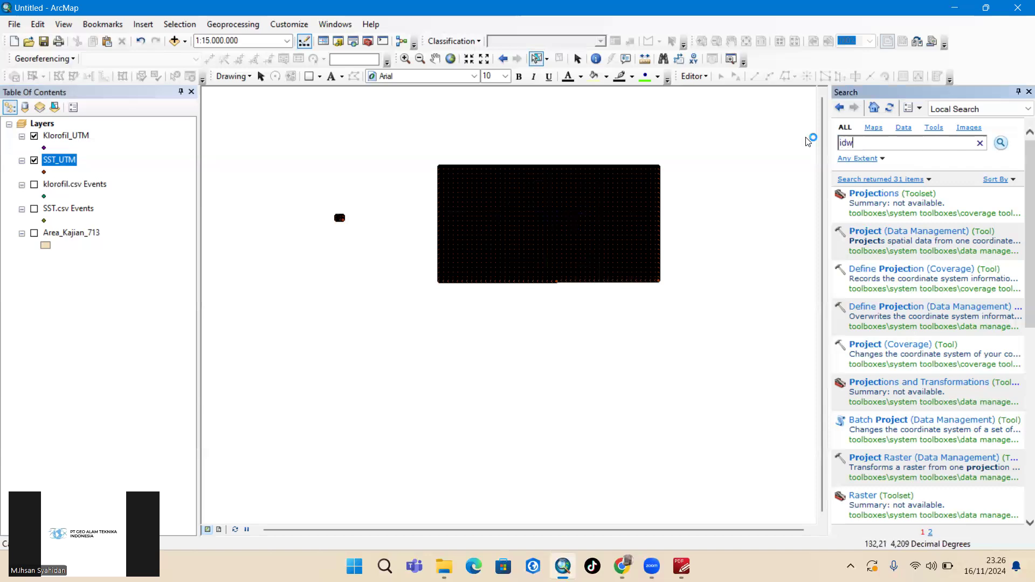
{"action": "type", "text": "w"}
{"action": "key", "text": "Return"}
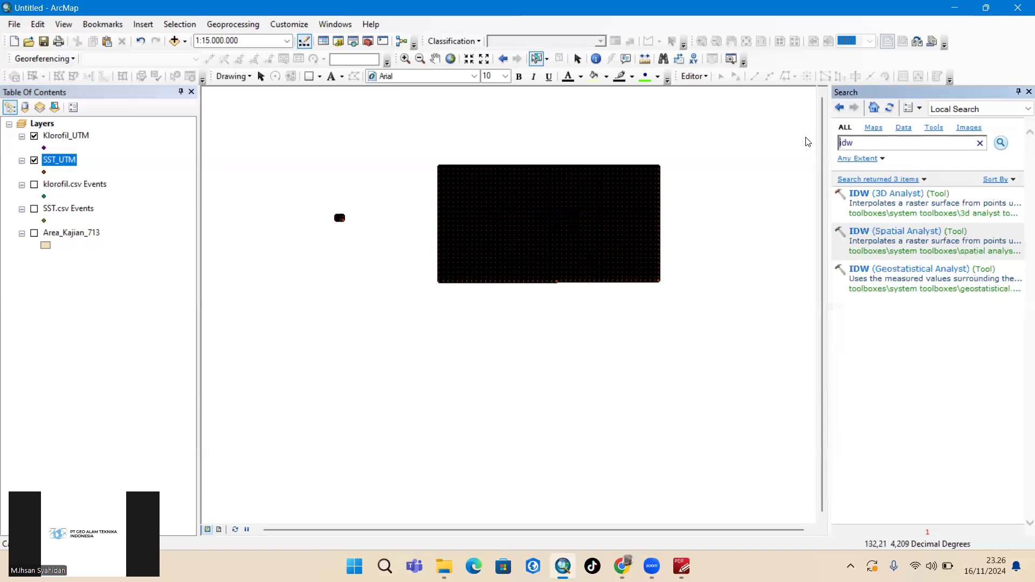
- Hide the SST_UTM layer and open IDW (Spatial Analyst) with Klorofil_UTM as input points and chlor_a as the Z value field
{"action": "left_click", "coordinate": [34, 161]}
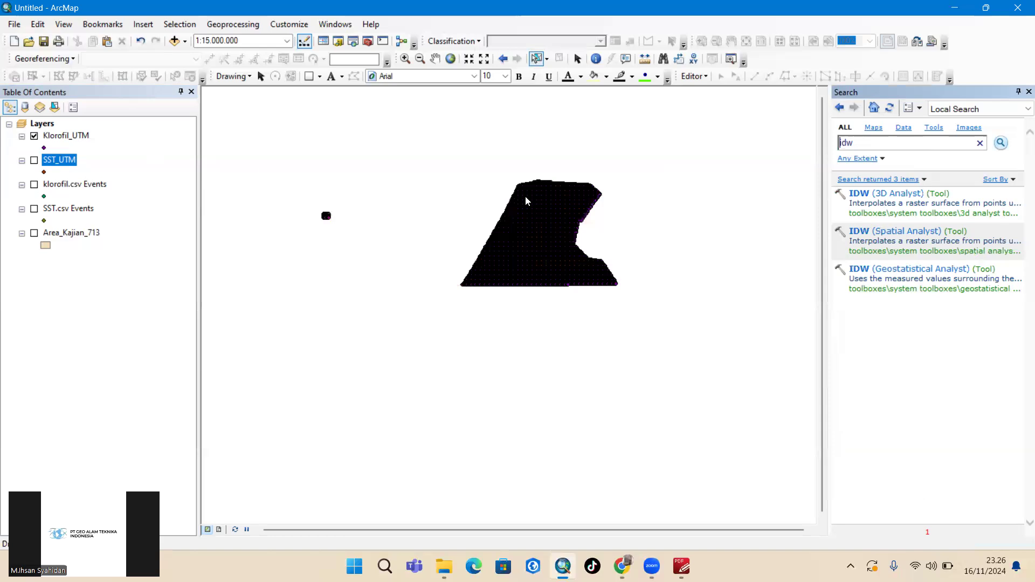
{"action": "left_click", "coordinate": [892, 232]}
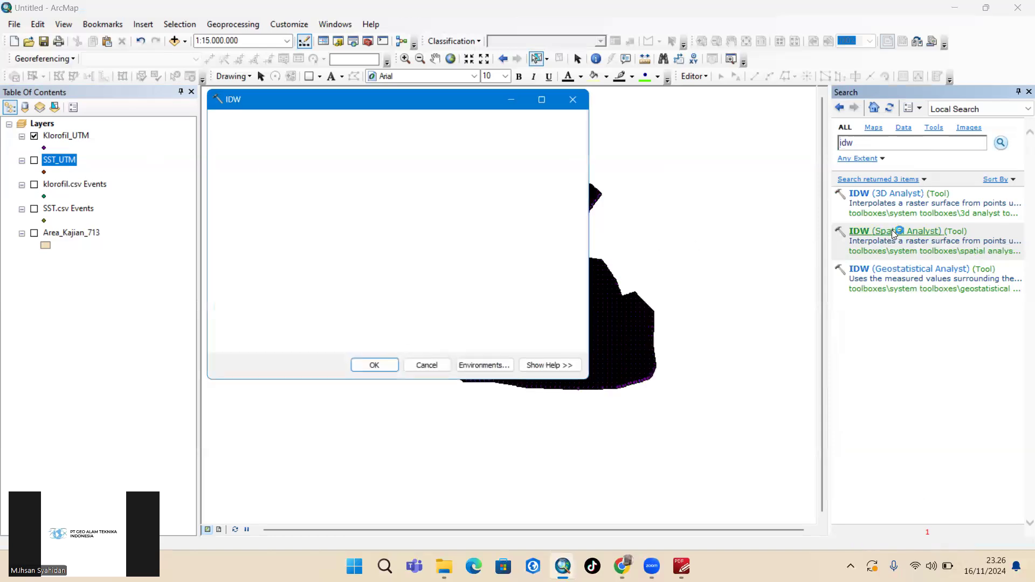
{"action": "left_click", "coordinate": [543, 136]}
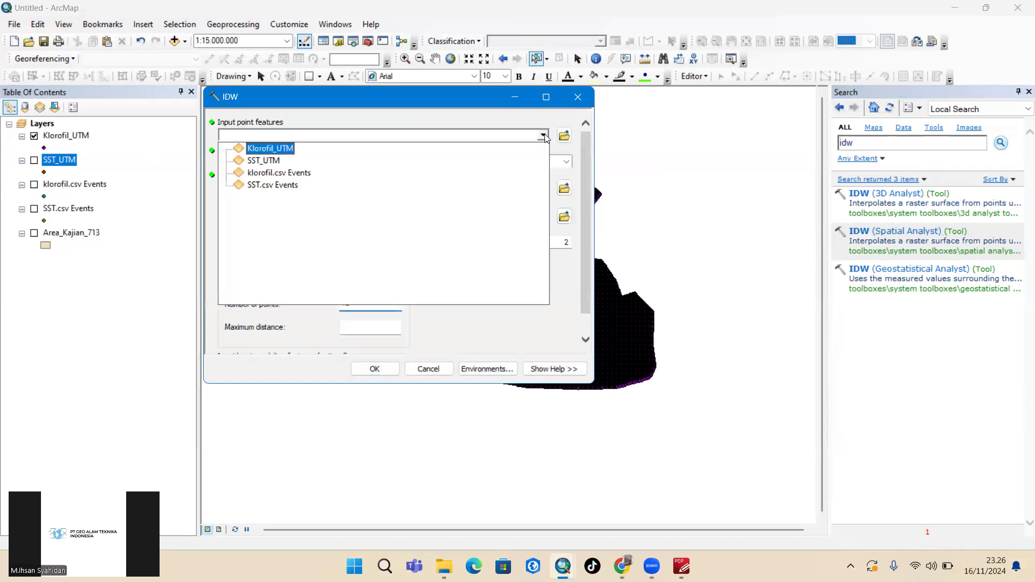
{"action": "left_click", "coordinate": [267, 149]}
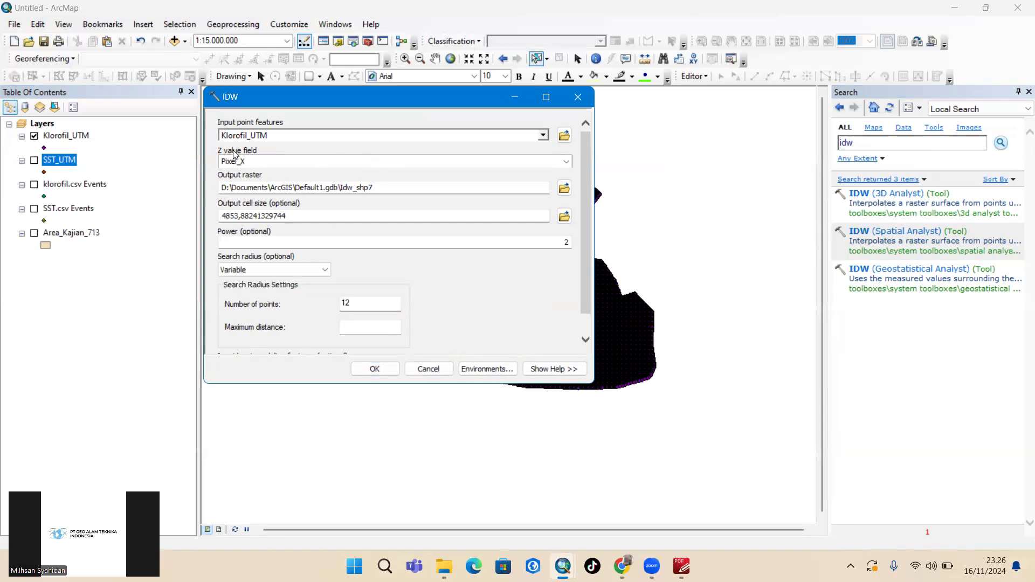
{"action": "left_click", "coordinate": [571, 163]}
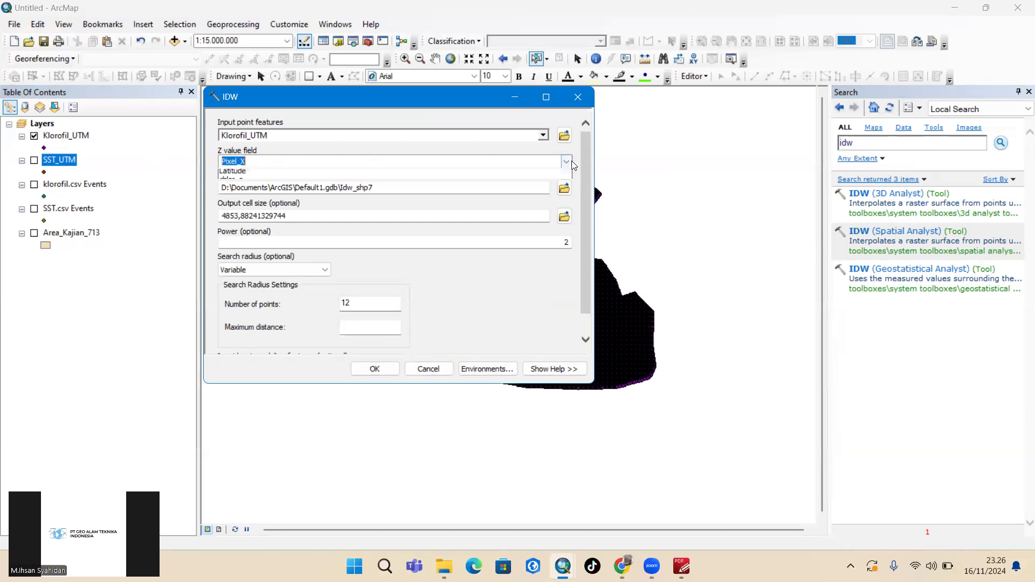
{"action": "left_click", "coordinate": [571, 163]}
{"action": "left_click", "coordinate": [356, 219]}
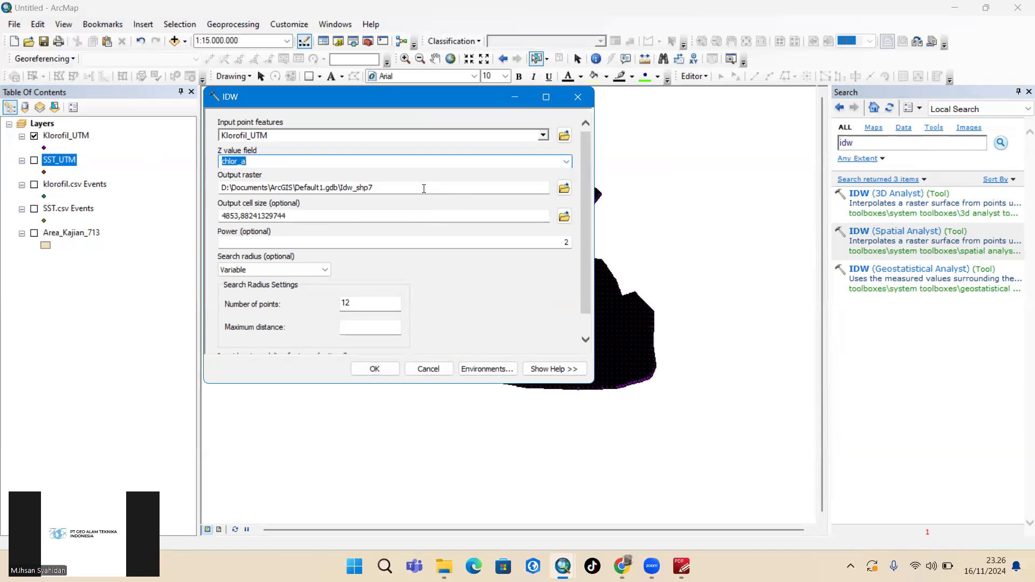
- Name the output raster IDW_Klorofil in Default1.gdb and set the output cell size to 4000
{"action": "left_click_drag", "start_coordinate": [410, 188], "coordinate": [341, 185]}
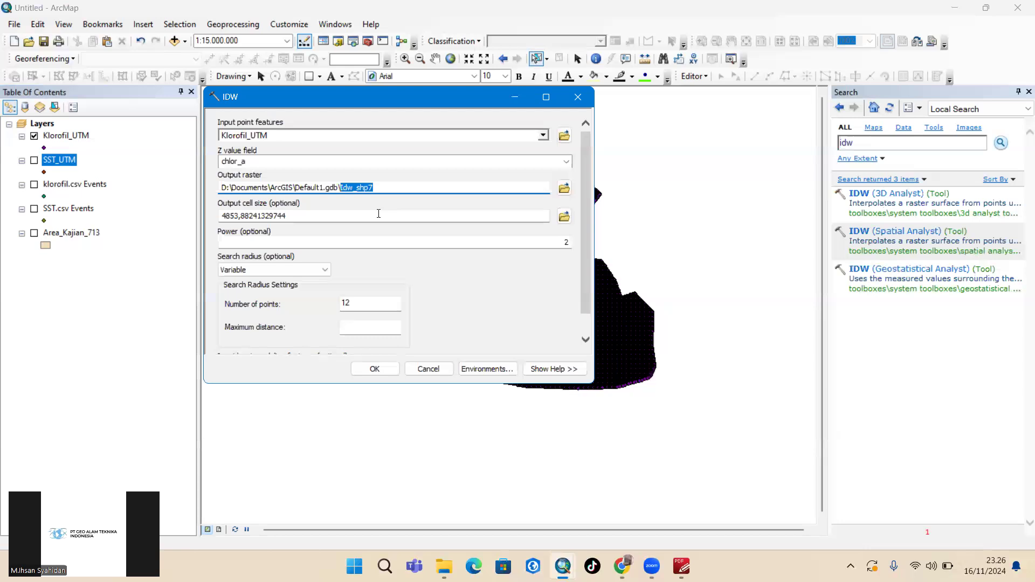
{"action": "left_click", "coordinate": [381, 187]}
{"action": "left_click_drag", "start_coordinate": [383, 186], "coordinate": [338, 185]}
{"action": "key", "text": "BackSpace"}
{"action": "left_click_drag", "start_coordinate": [325, 216], "coordinate": [221, 213]}
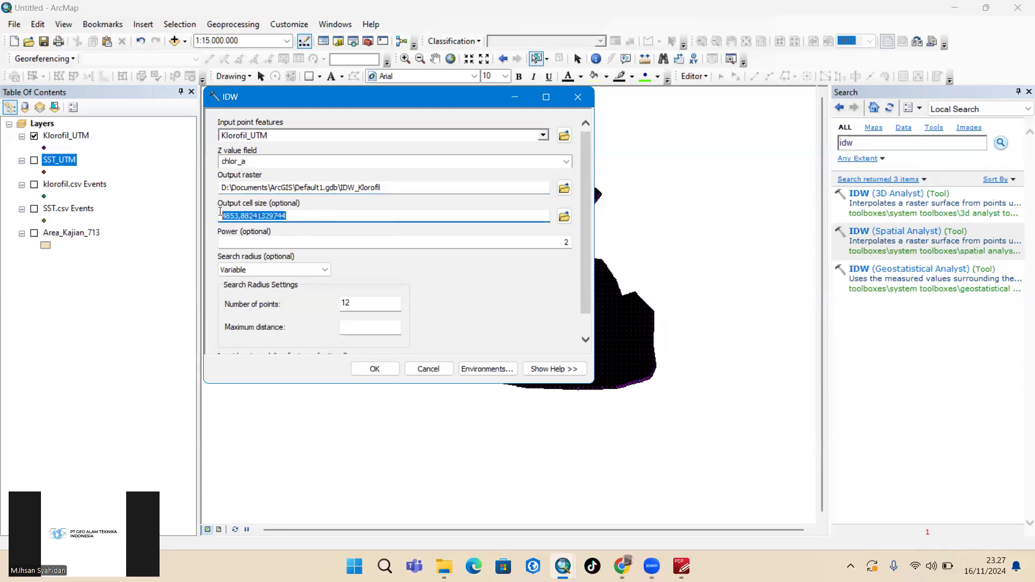
{"action": "type", "text": "4000"}
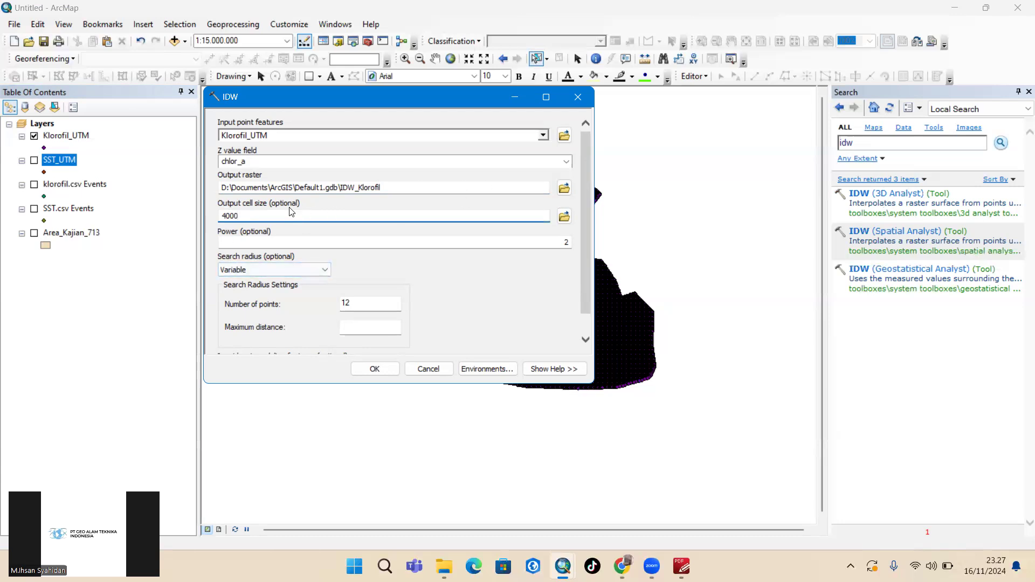
- Set the processing extent in the chlorophyll IDW's environment settings to the same as layer Area_Kajian_713
{"action": "scroll", "coordinate": [582, 259], "scroll_direction": "down", "scroll_amount": 1}
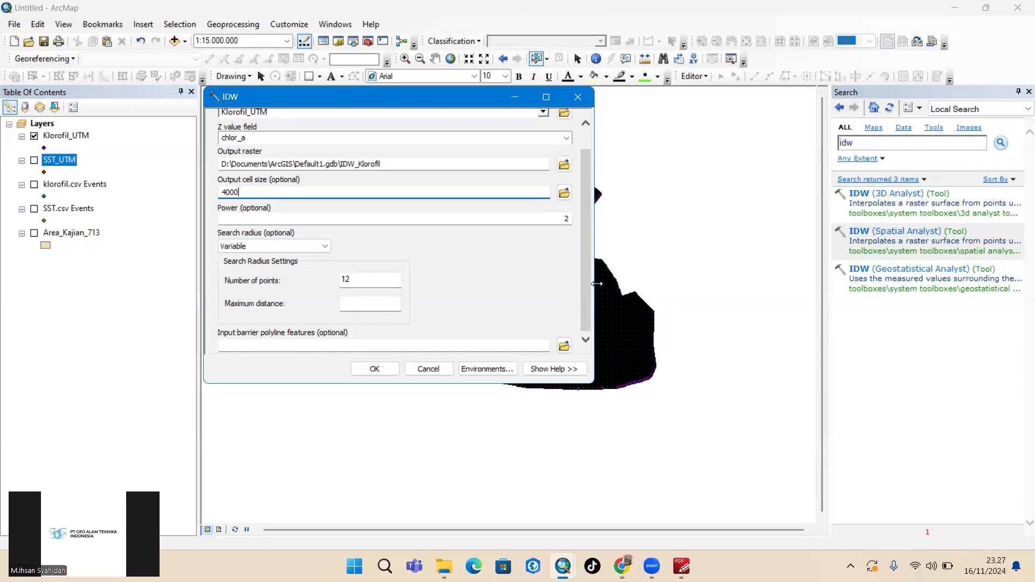
{"action": "scroll", "coordinate": [584, 271], "scroll_direction": "up", "scroll_amount": 1}
{"action": "scroll", "coordinate": [562, 285], "scroll_direction": "down", "scroll_amount": 1}
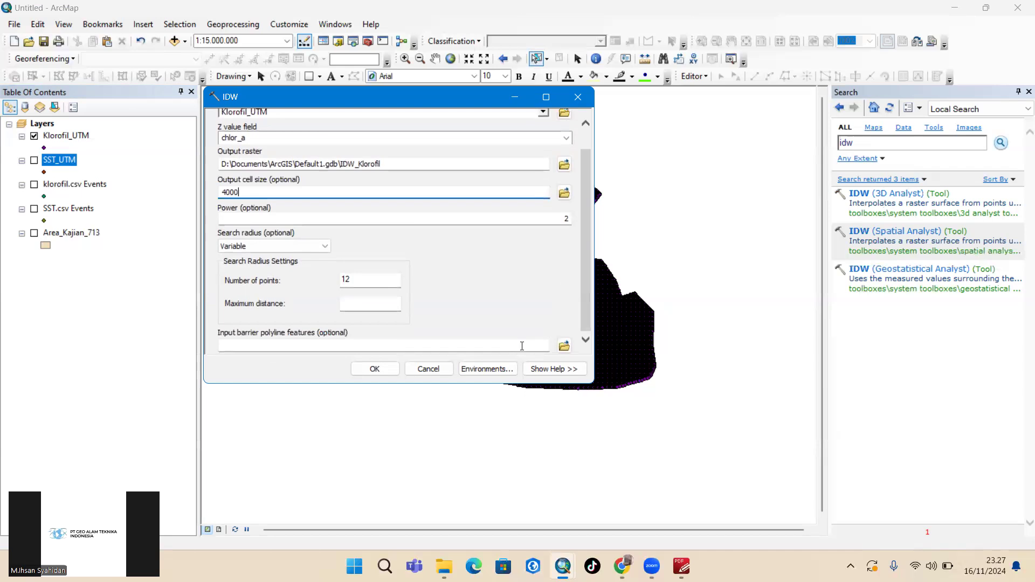
{"action": "left_click", "coordinate": [482, 368]}
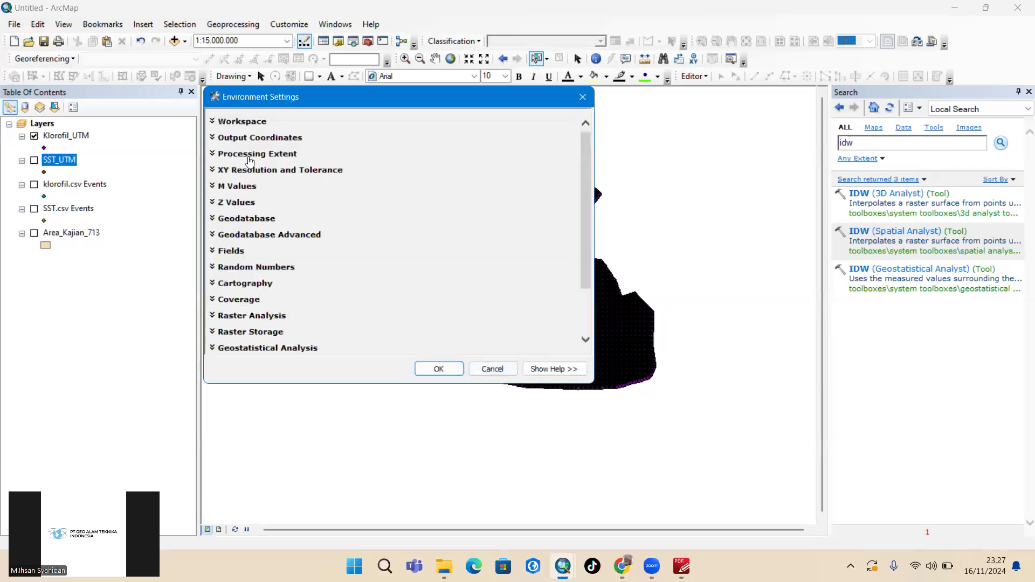
{"action": "left_click", "coordinate": [213, 154]}
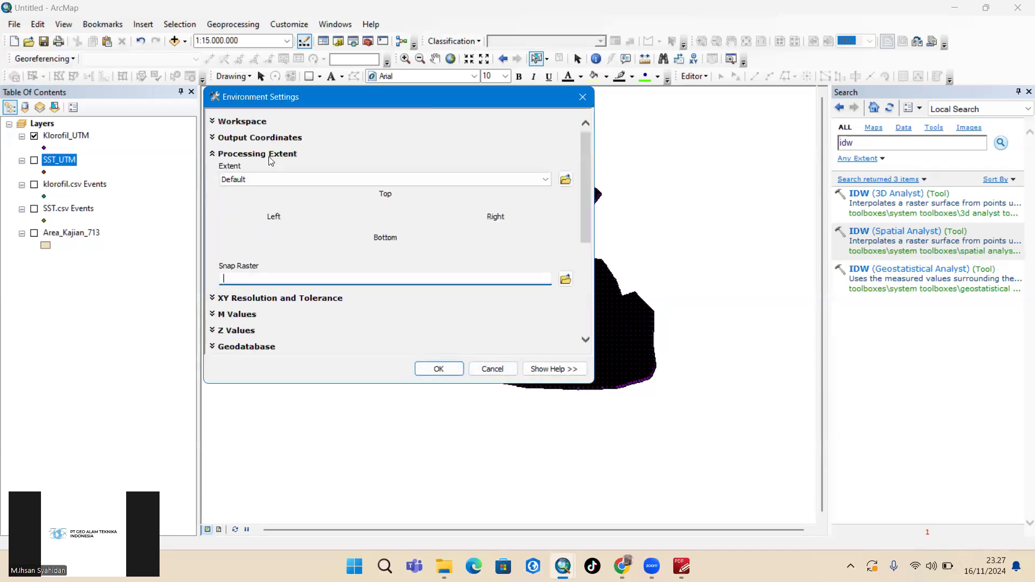
{"action": "left_click", "coordinate": [243, 180]}
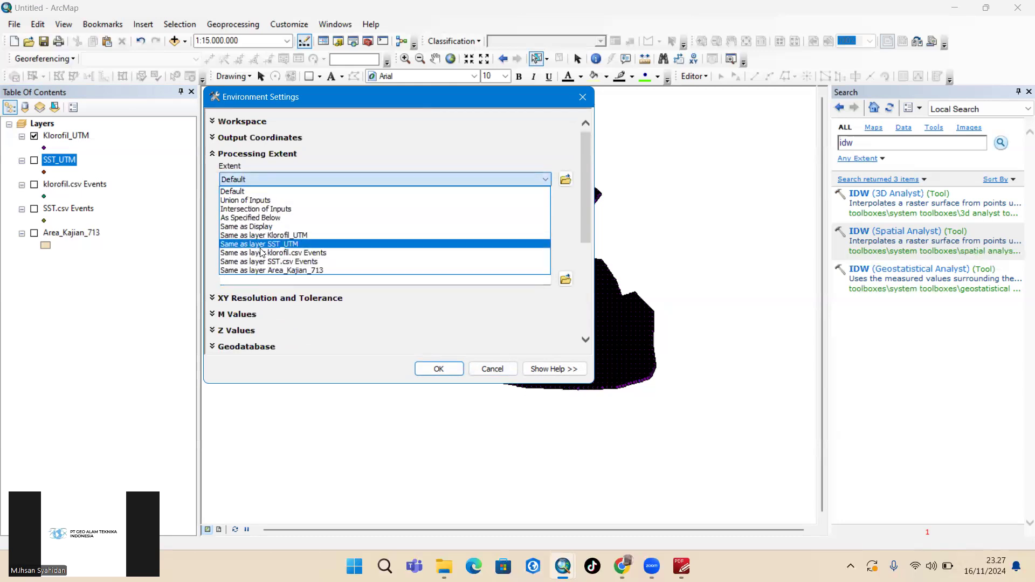
{"action": "left_click", "coordinate": [268, 271]}
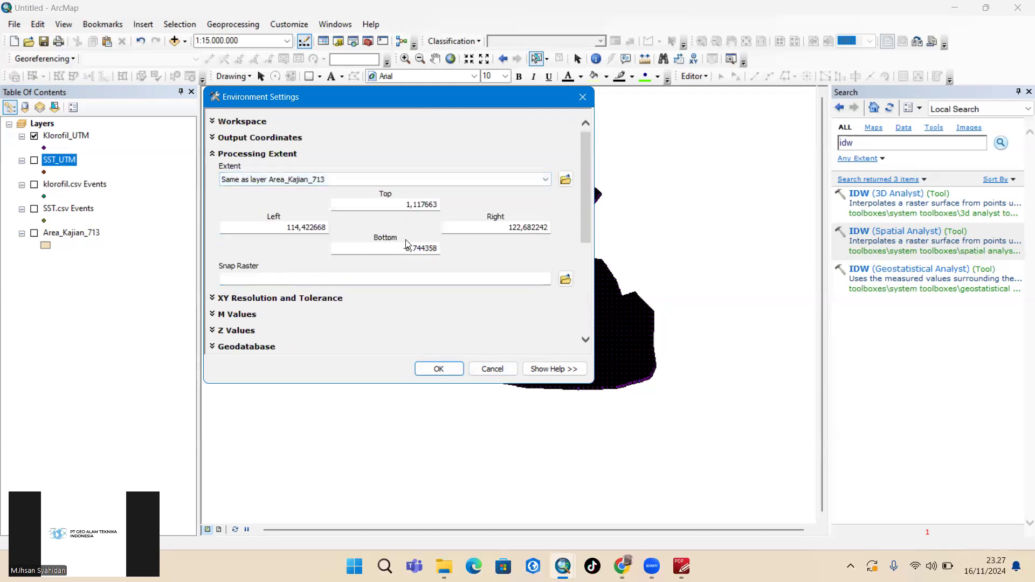
- Set the raster analysis mask to Area_Kajian_713 and run the IDW interpolation of the chlorophyll points
{"action": "scroll", "coordinate": [587, 201], "scroll_direction": "down", "scroll_amount": 1}
{"action": "left_click_drag", "start_coordinate": [586, 200], "coordinate": [586, 288]}
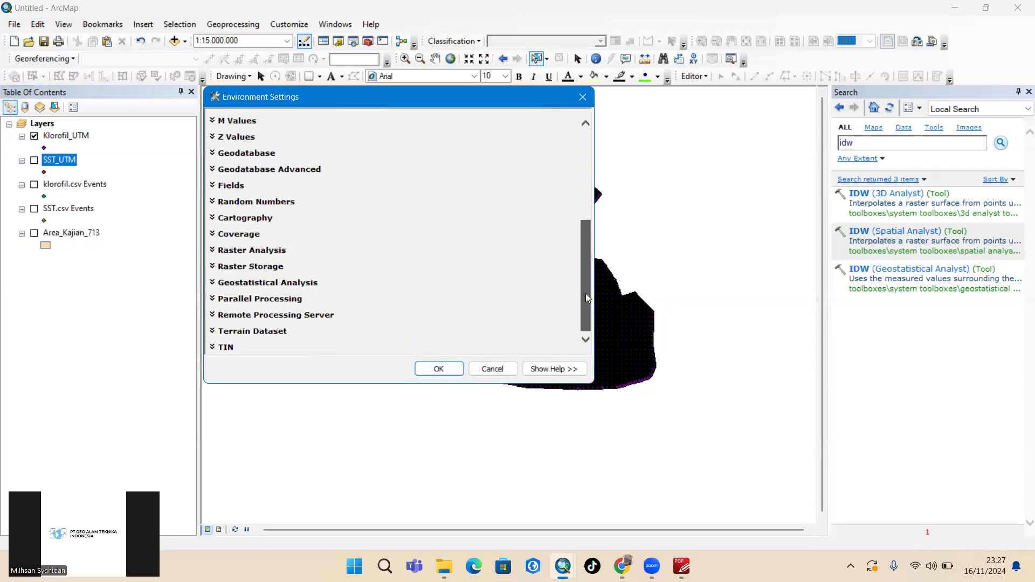
{"action": "left_click", "coordinate": [217, 251]}
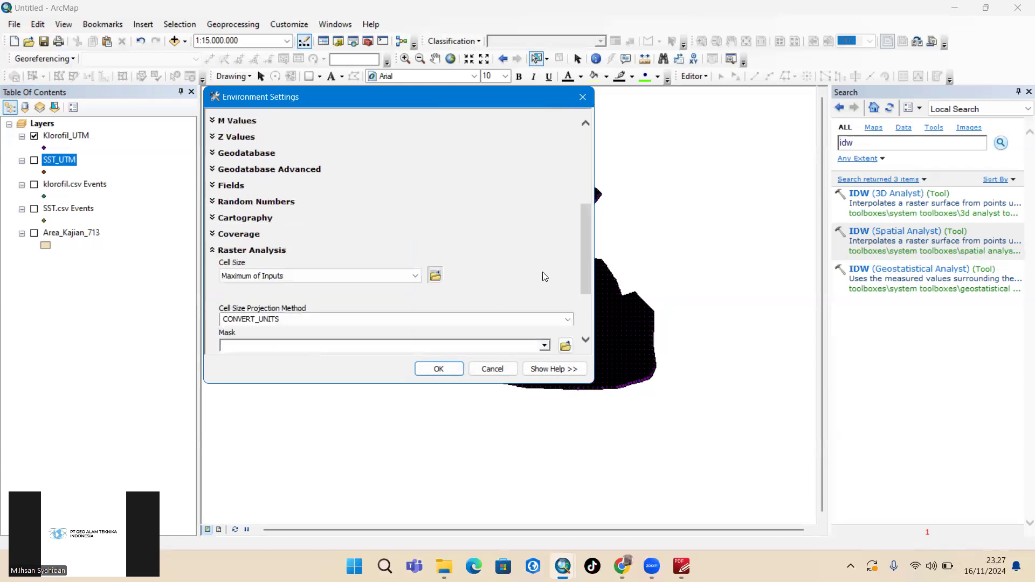
{"action": "left_click_drag", "start_coordinate": [582, 246], "coordinate": [543, 282]}
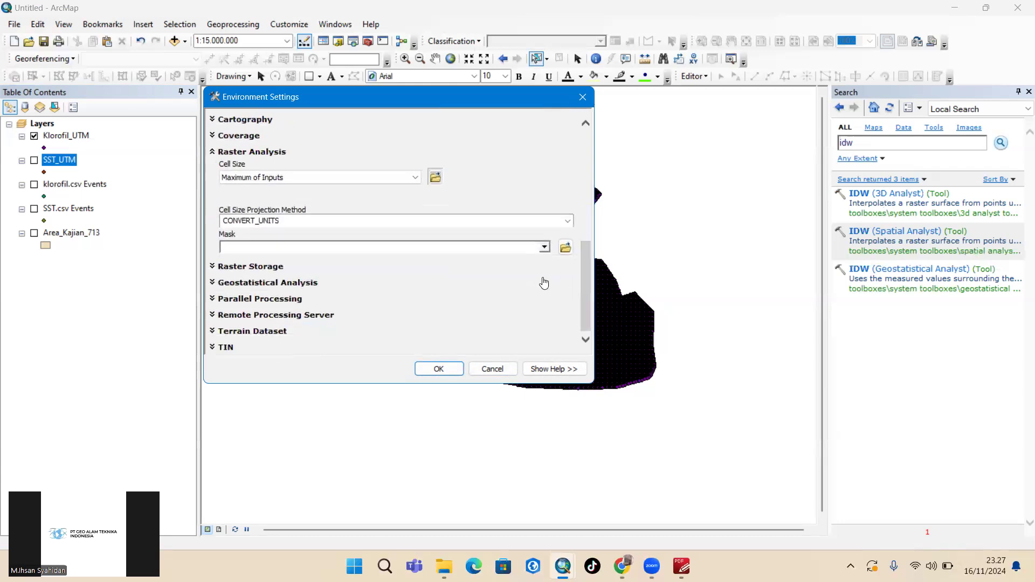
{"action": "left_click", "coordinate": [544, 249]}
{"action": "left_click", "coordinate": [286, 308]}
{"action": "left_click", "coordinate": [455, 364]}
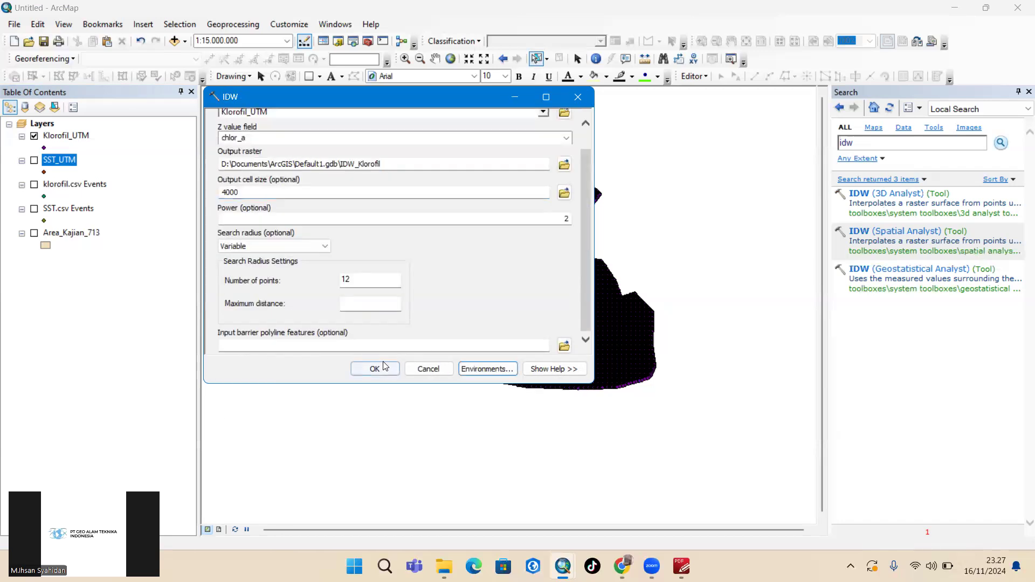
{"action": "left_click", "coordinate": [376, 369]}
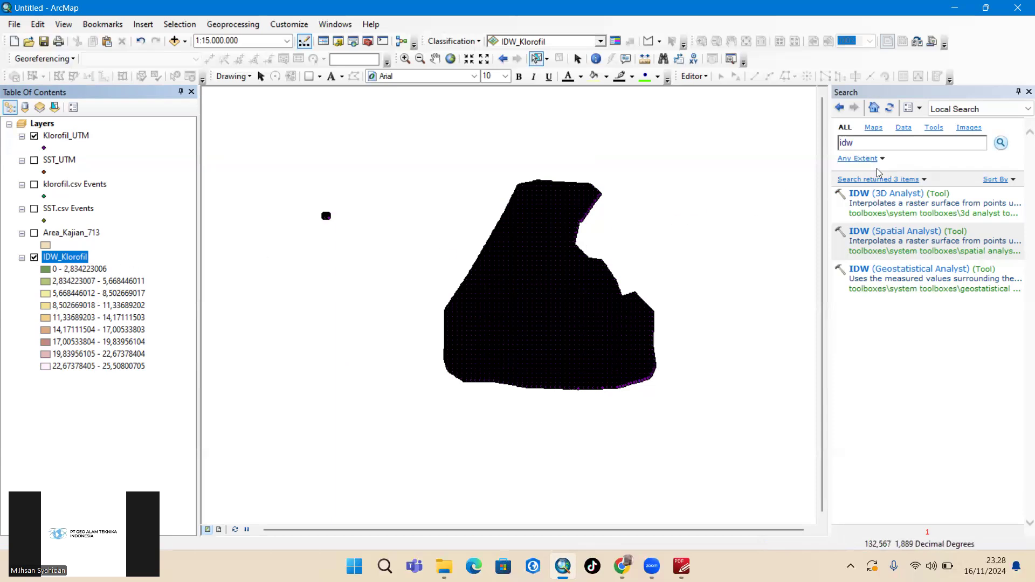
- Set up a new IDW (Spatial Analyst) with SST_UTM as input points, sst as the Z value field and an output cell size of 4000
{"action": "left_click", "coordinate": [928, 231]}
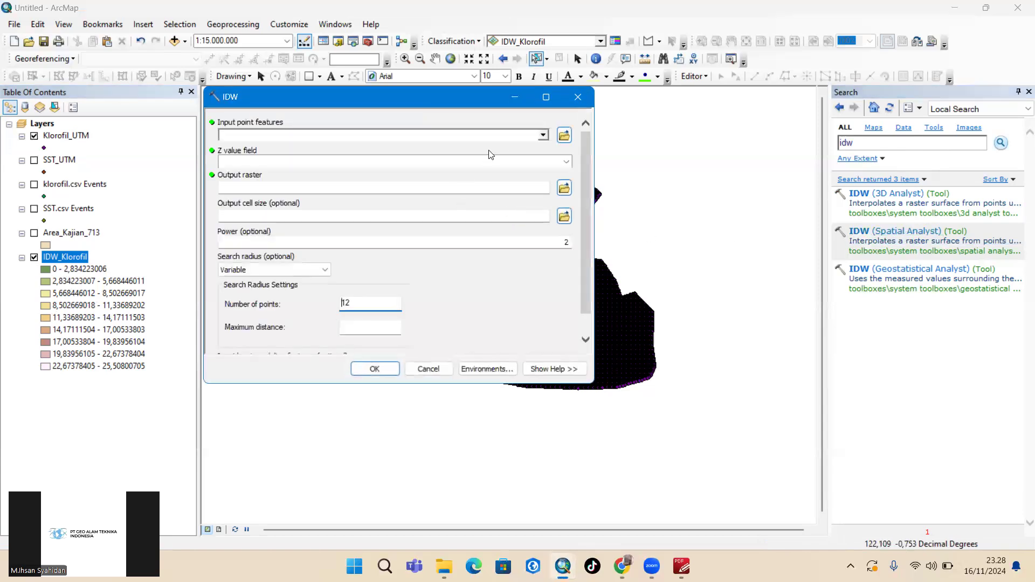
{"action": "left_click", "coordinate": [543, 134]}
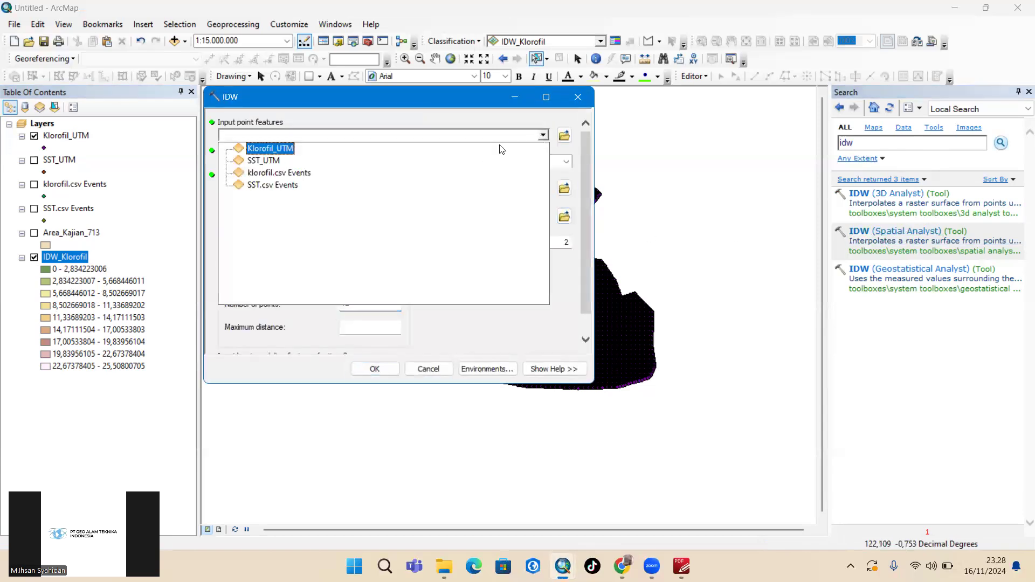
{"action": "left_click", "coordinate": [261, 157]}
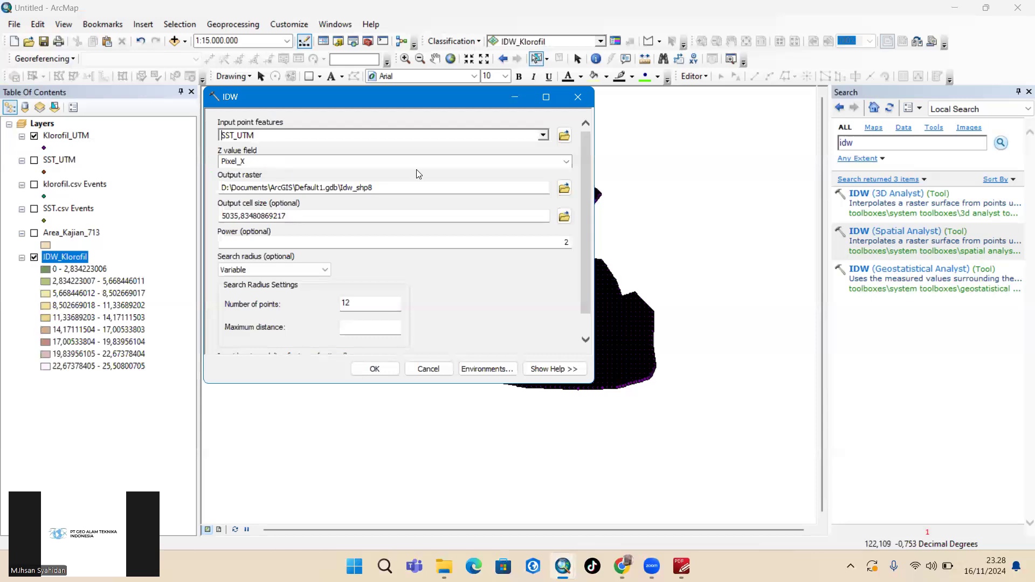
{"action": "left_click", "coordinate": [566, 162]}
{"action": "left_click", "coordinate": [306, 215]}
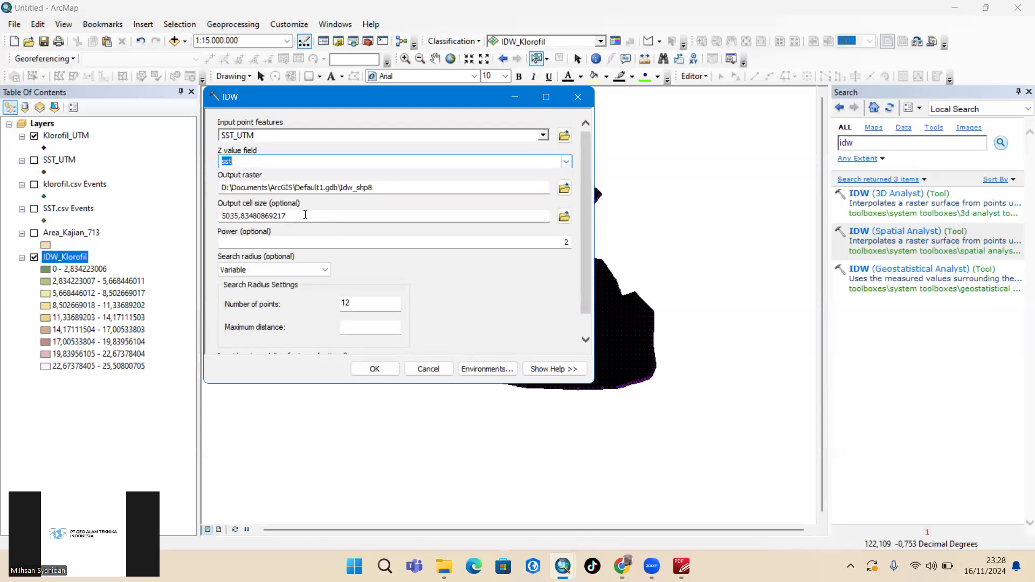
{"action": "left_click_drag", "start_coordinate": [309, 220], "coordinate": [217, 218]}
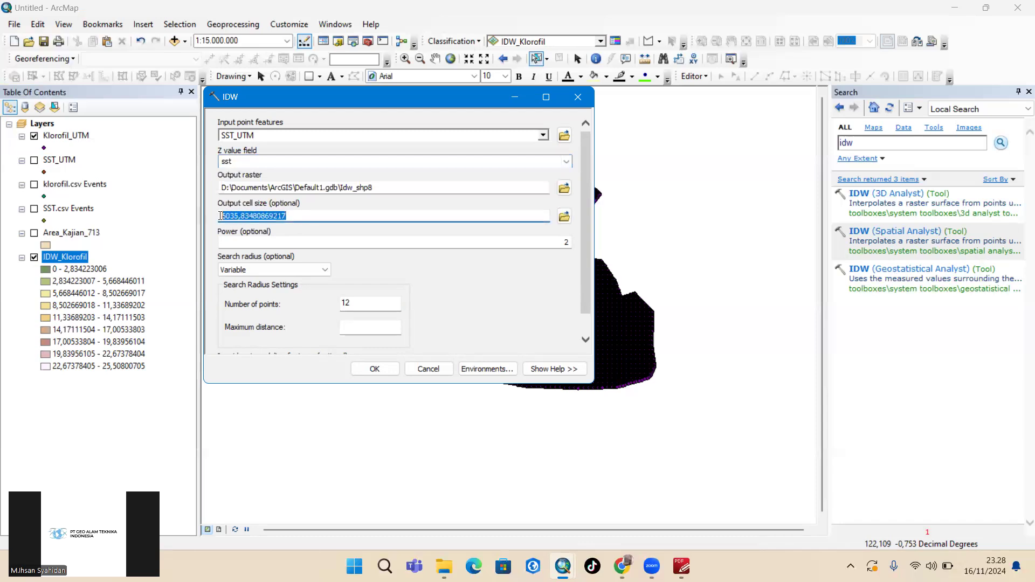
{"action": "type", "text": "4000"}
- Set the processing extent in the SST IDW's environment settings to the same as layer Area_Kajian_713
{"action": "left_click", "coordinate": [475, 369]}
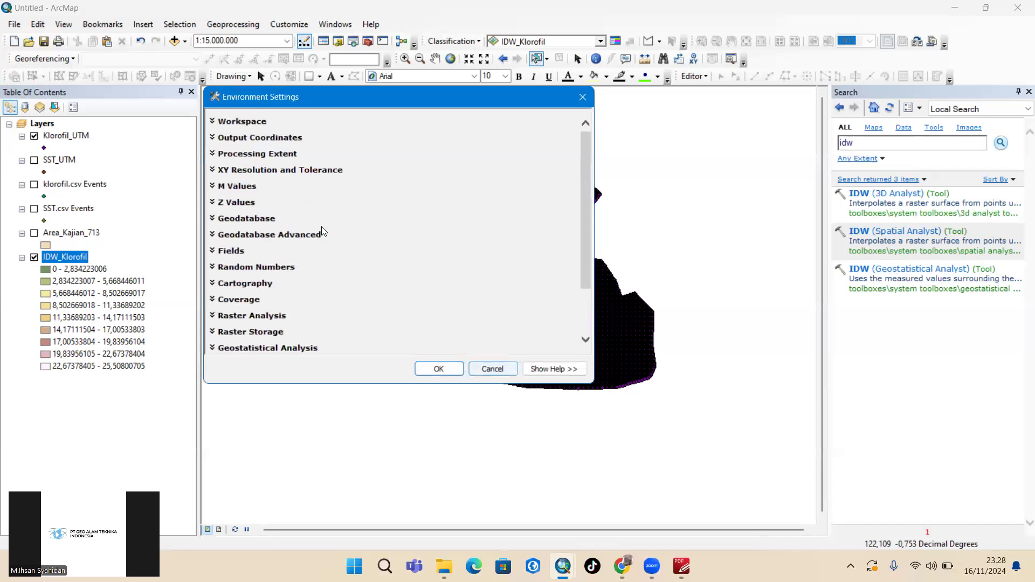
{"action": "left_click", "coordinate": [234, 154]}
{"action": "left_click", "coordinate": [259, 180]}
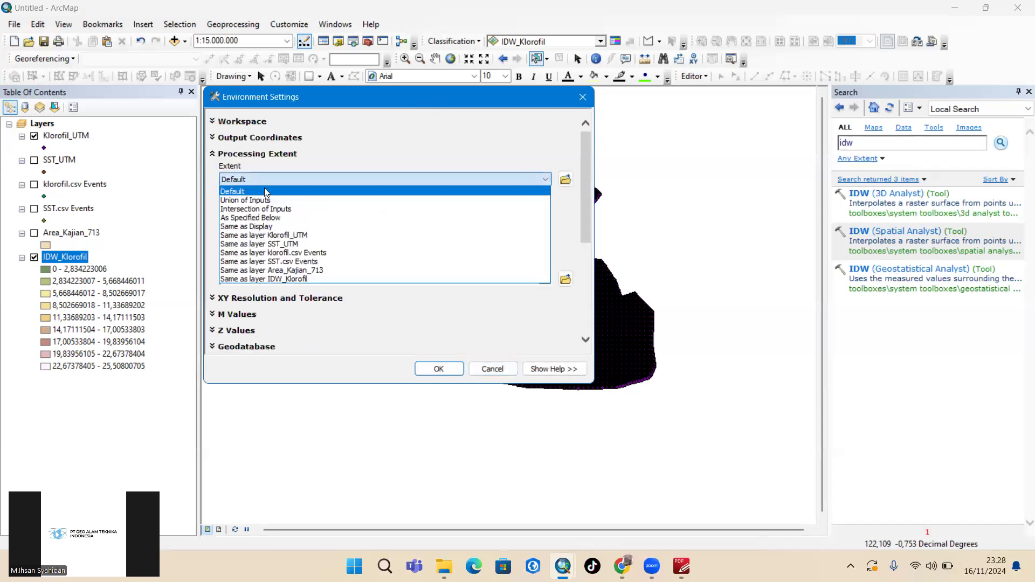
{"action": "left_click", "coordinate": [294, 280]}
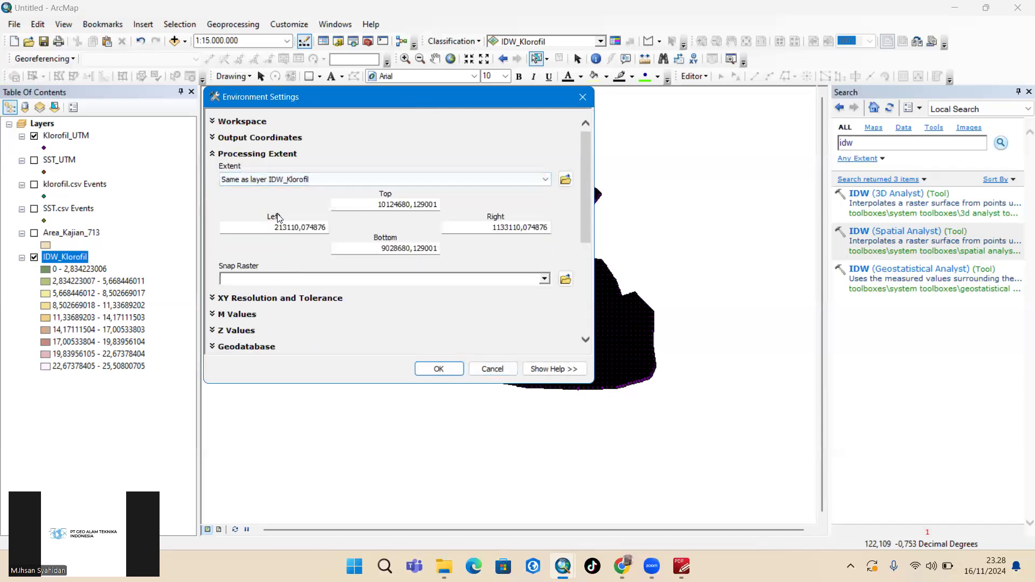
{"action": "left_click", "coordinate": [291, 179]}
{"action": "left_click", "coordinate": [306, 270]}
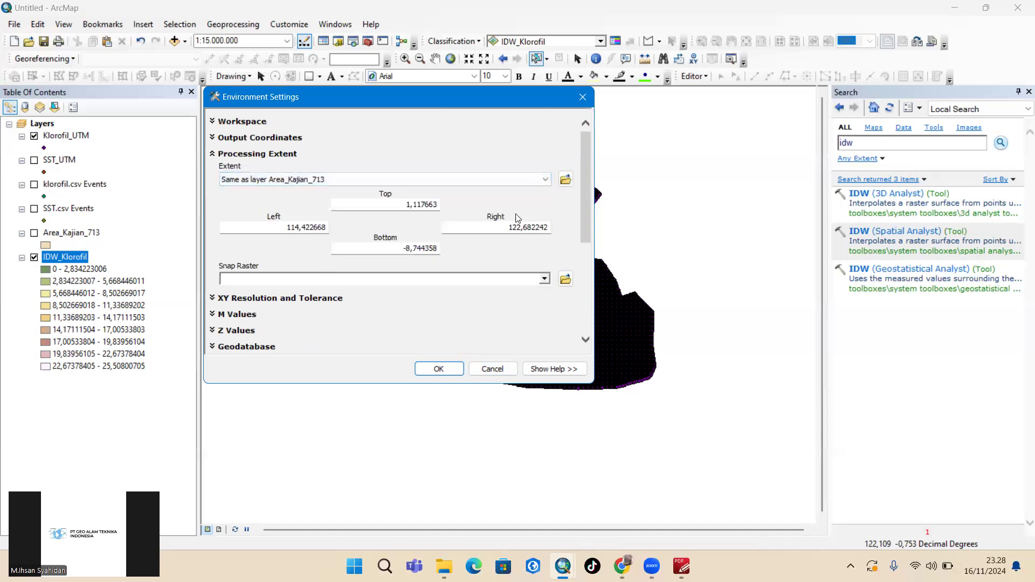
- Set the raster analysis mask to Area_Kajian_713 and run the IDW interpolation of the SST points
{"action": "left_click_drag", "start_coordinate": [586, 192], "coordinate": [585, 281]}
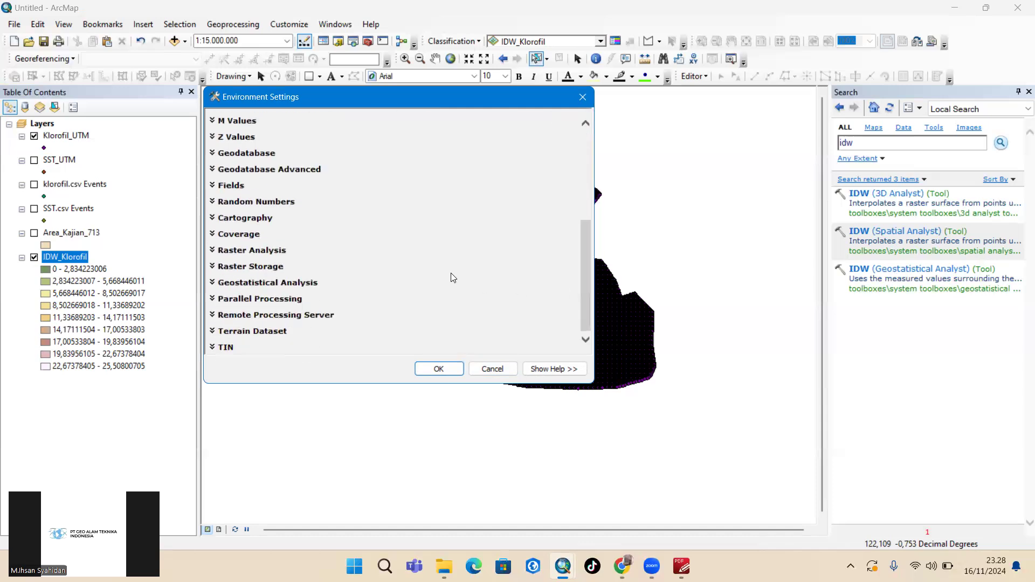
{"action": "left_click", "coordinate": [231, 251]}
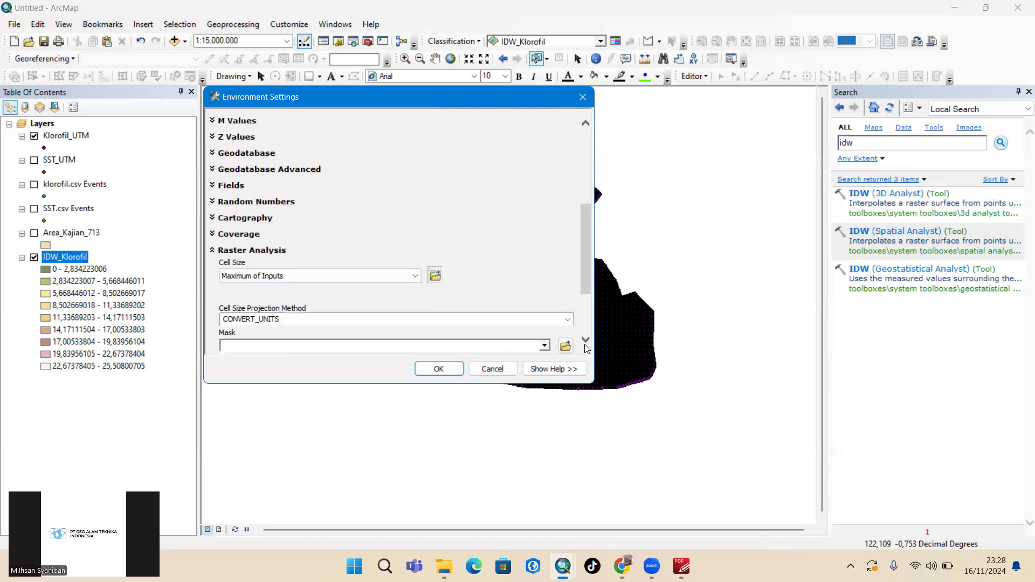
{"action": "left_click", "coordinate": [545, 345]}
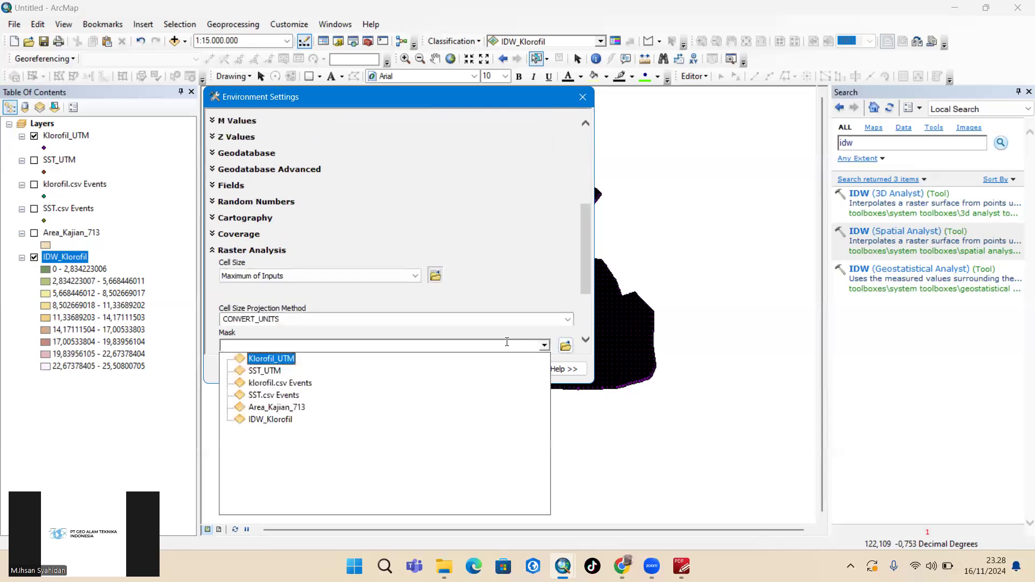
{"action": "left_click", "coordinate": [291, 406]}
{"action": "left_click", "coordinate": [421, 373]}
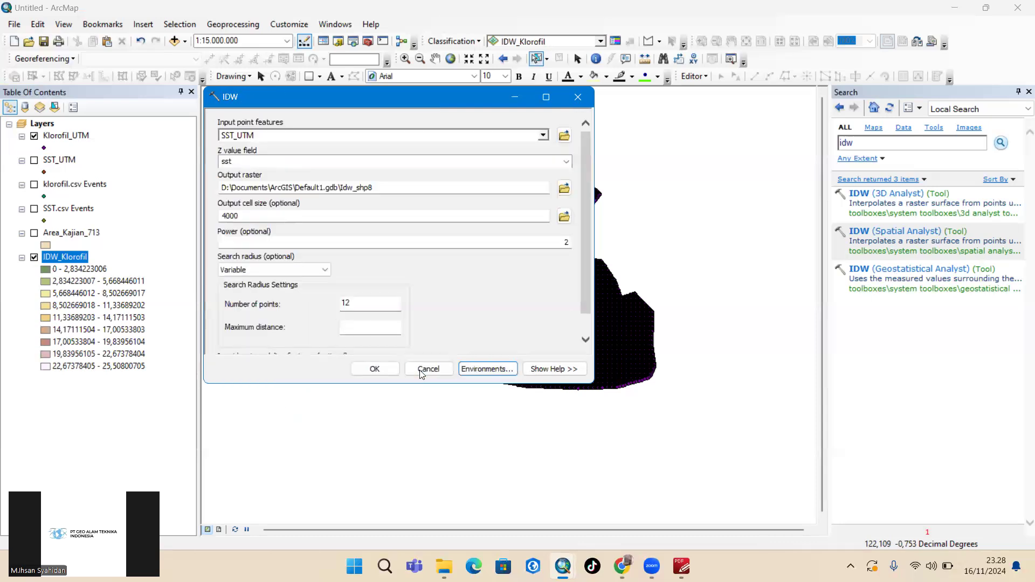
{"action": "left_click", "coordinate": [386, 368]}
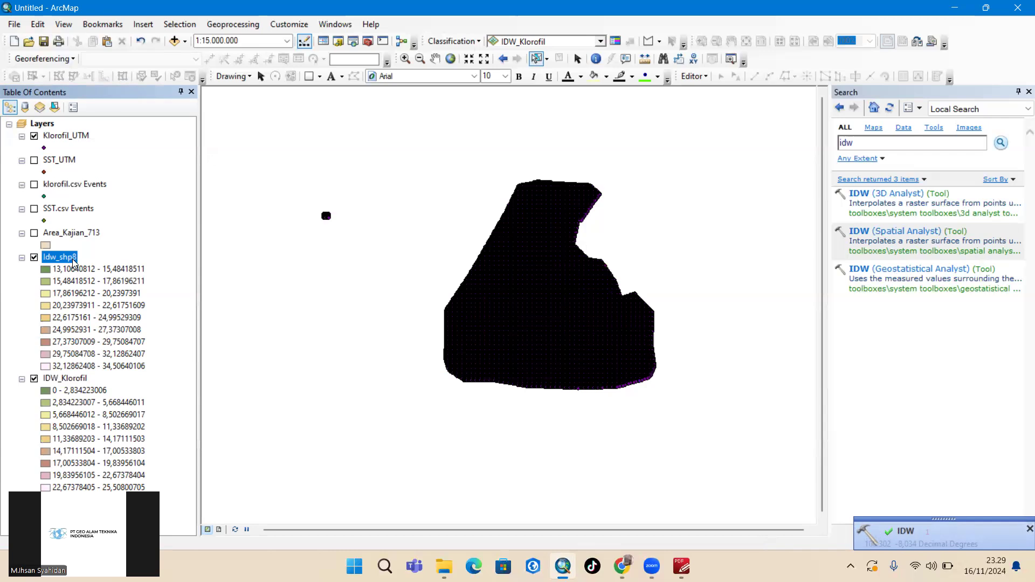
- Rename the new SST interpolation layer to IDW_SST in its layer properties
{"action": "right_click", "coordinate": [69, 260]}
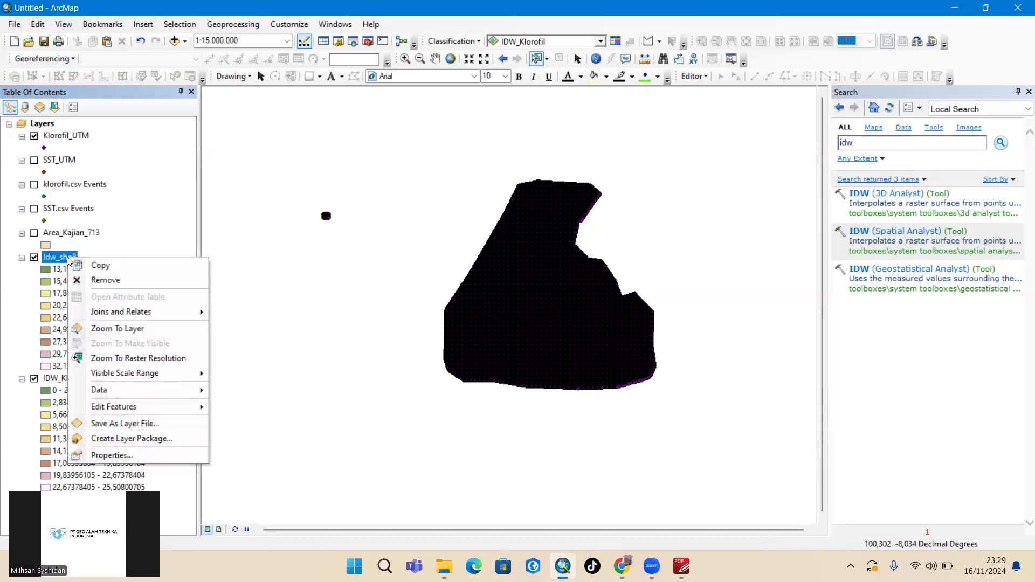
{"action": "left_click", "coordinate": [131, 453]}
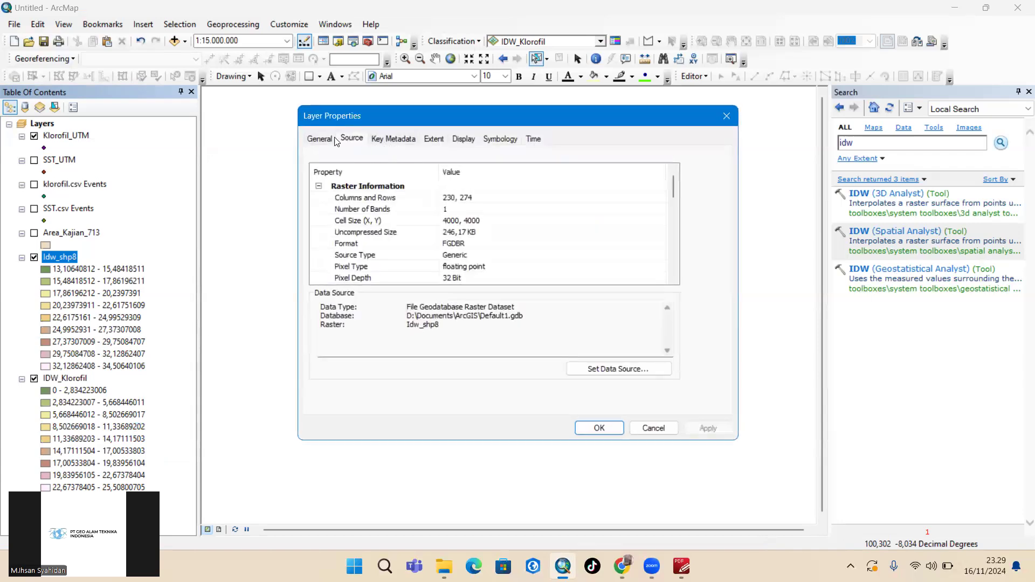
{"action": "left_click", "coordinate": [330, 141]}
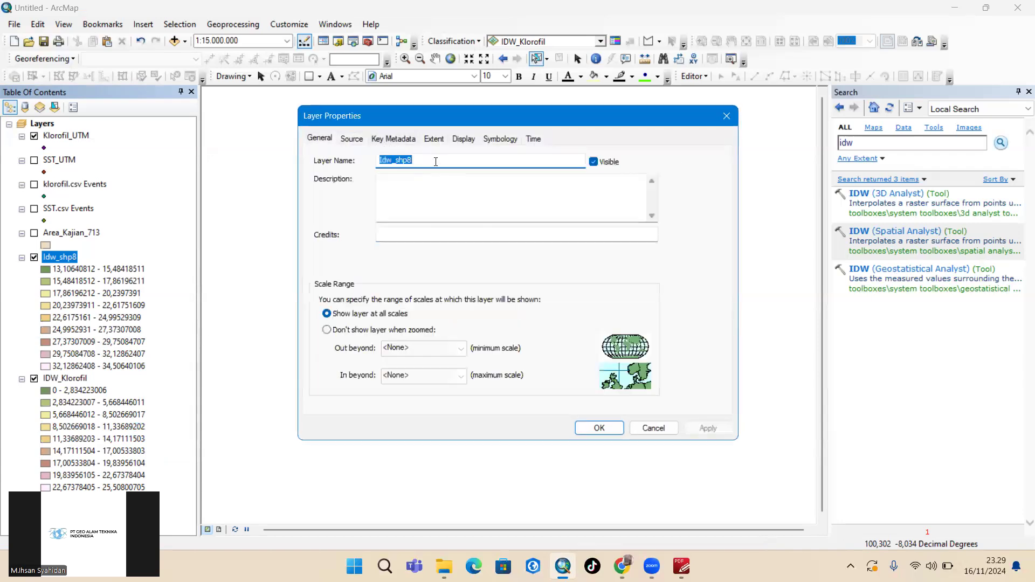
{"action": "type", "text": "IDW_SST"}
{"action": "left_click", "coordinate": [599, 428]}
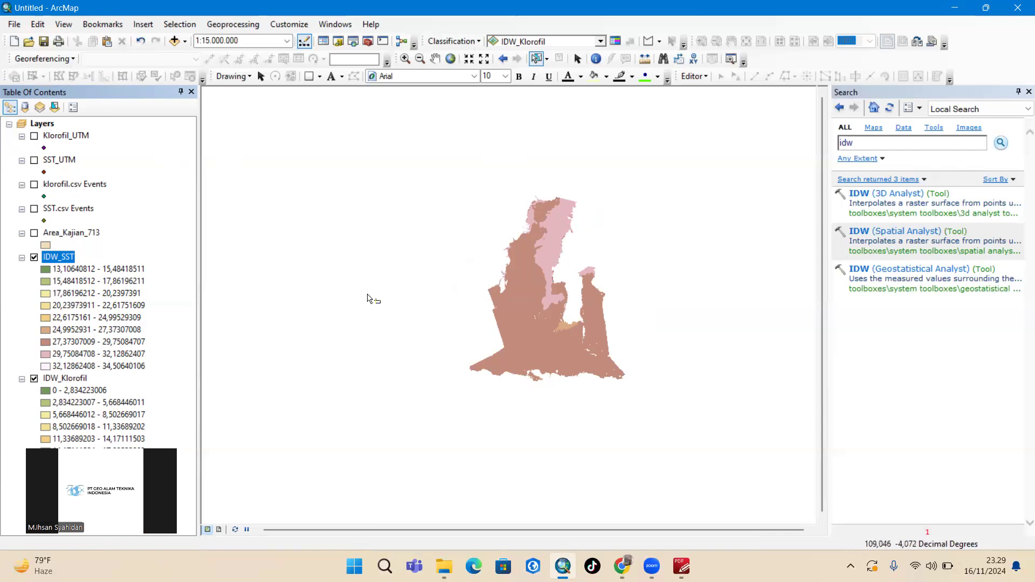
- Search for the tool "contour" and open Contour (Spatial Analyst) with IDW_Klorofil as the input raster
{"action": "left_click", "coordinate": [841, 145]}
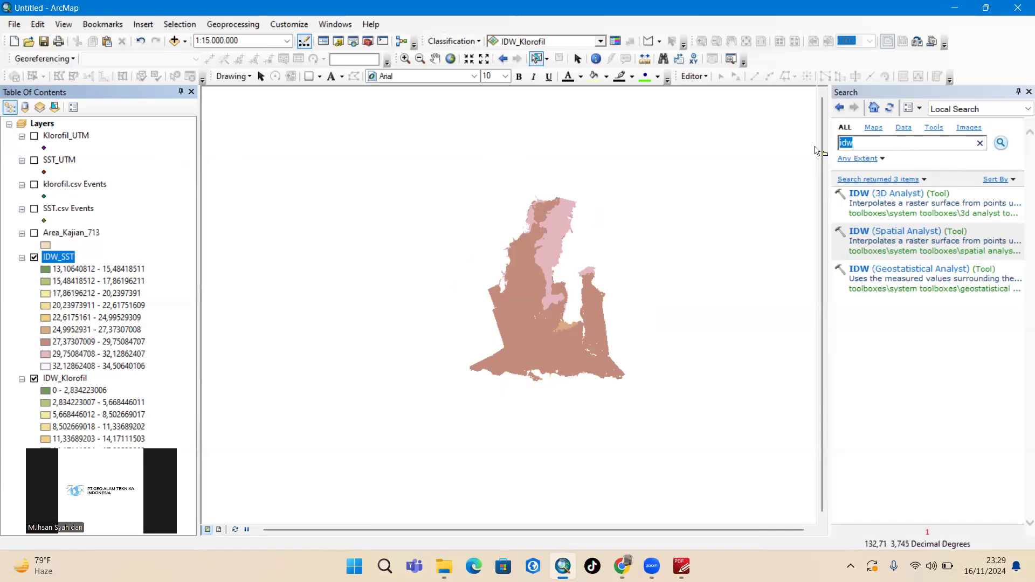
{"action": "type", "text": "contour"}
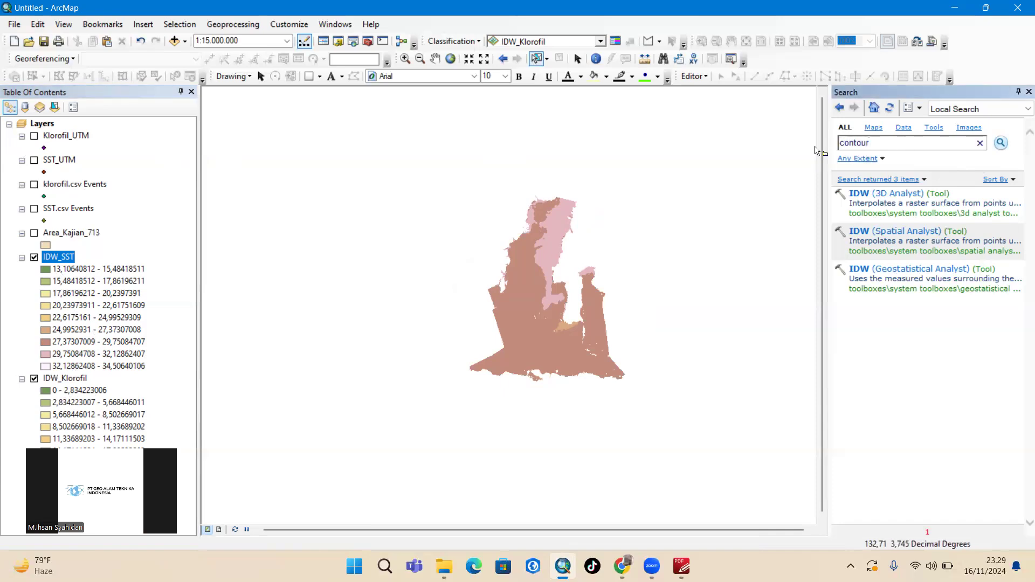
{"action": "key", "text": "Return"}
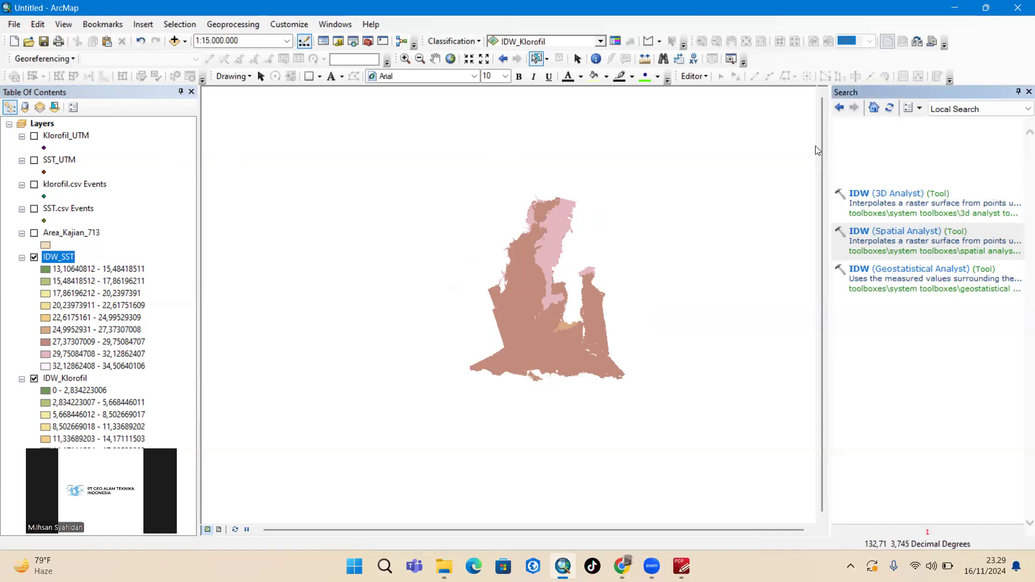
{"action": "left_click", "coordinate": [920, 236]}
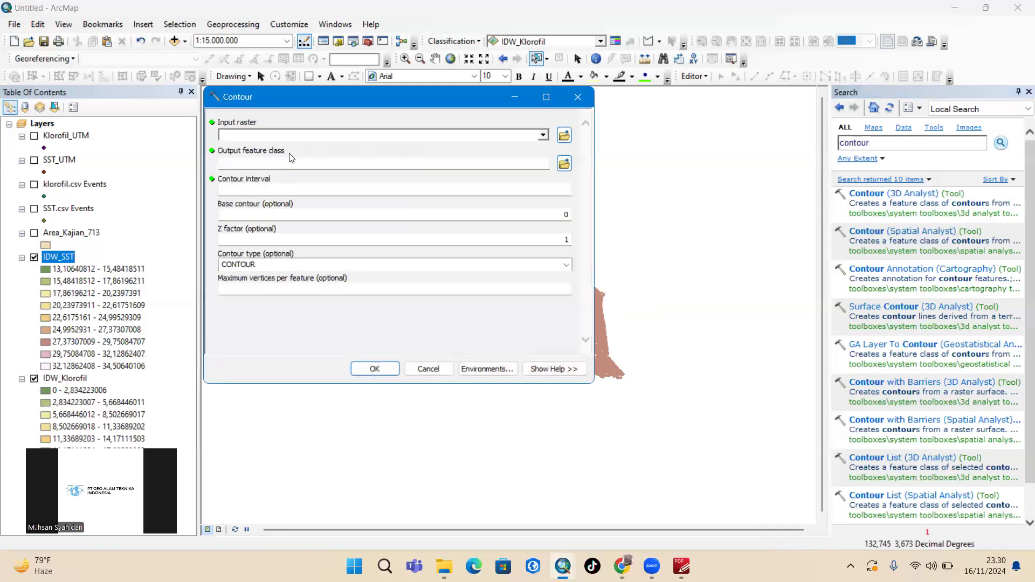
{"action": "left_click", "coordinate": [543, 135]}
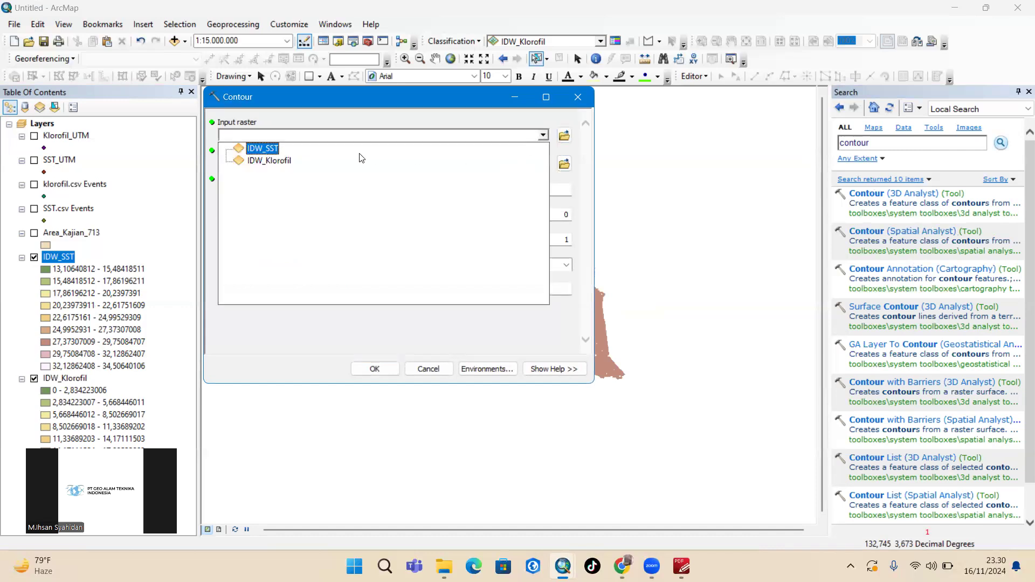
{"action": "left_click", "coordinate": [283, 160]}
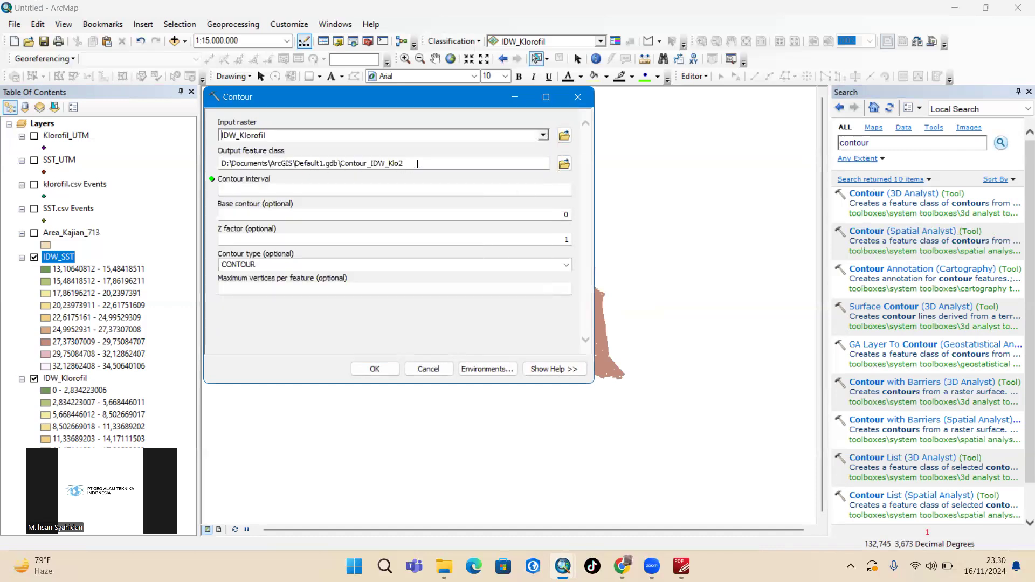
- Name the chlorophyll contour output Contour_IDW_Klorofil, set contour interval 0,5 and base contour 0,2, and run the tool
{"action": "left_click_drag", "start_coordinate": [420, 162], "coordinate": [378, 163]}
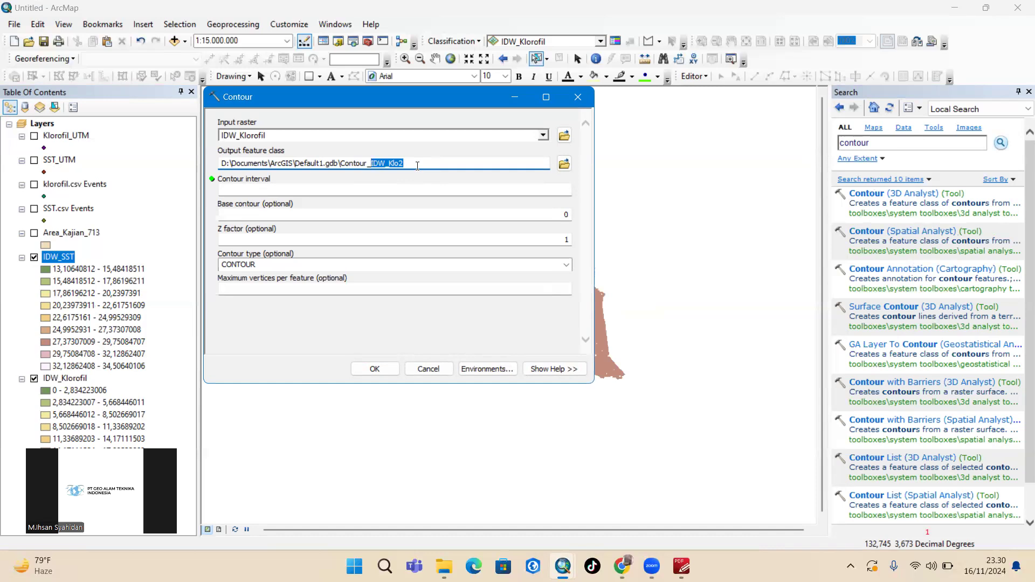
{"action": "type", "text": "I"}
{"action": "left_click", "coordinate": [434, 188]}
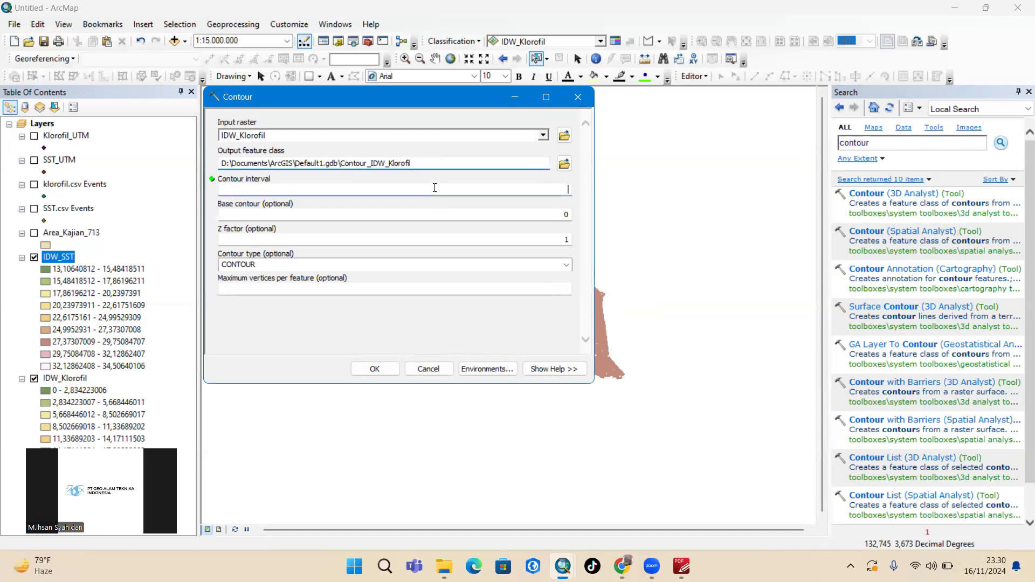
{"action": "type", "text": "0,5"}
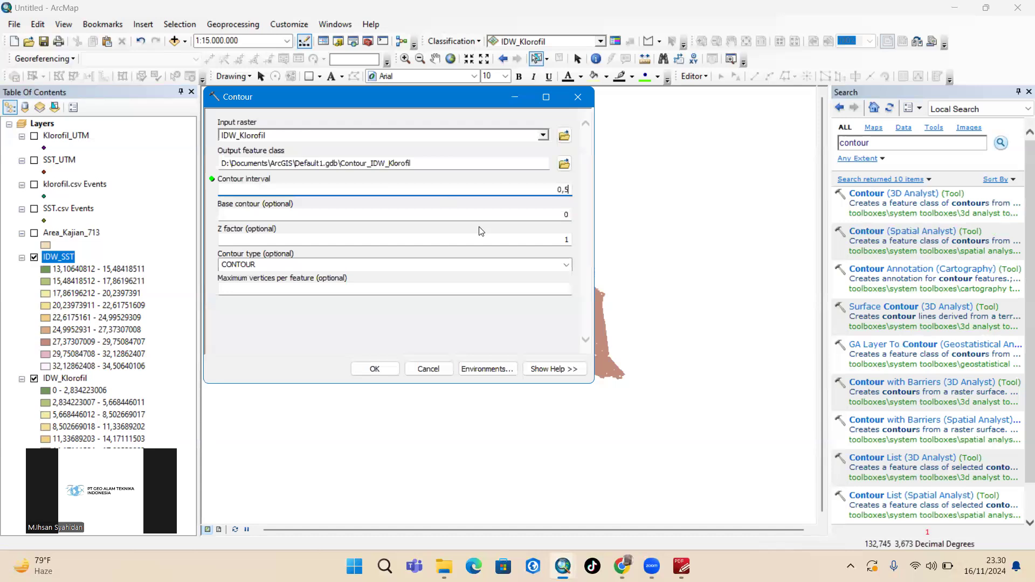
{"action": "left_click_drag", "start_coordinate": [547, 219], "coordinate": [580, 223]}
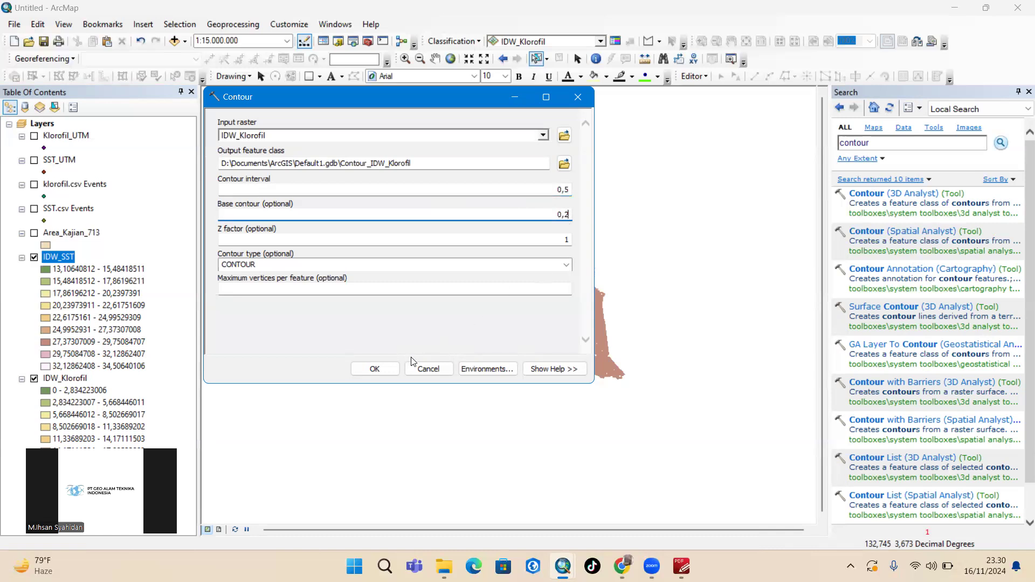
{"action": "left_click", "coordinate": [375, 369]}
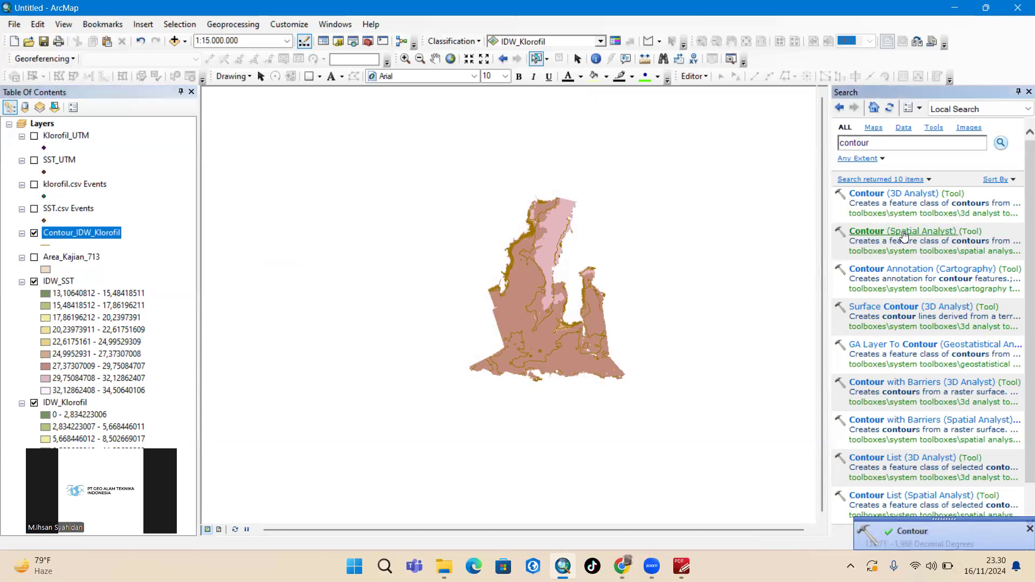
- Open Contour (Spatial Analyst) again with IDW_SST as the input raster and Contour_Idw_SST as the output feature class
{"action": "left_click", "coordinate": [904, 236]}
{"action": "left_click", "coordinate": [540, 137]}
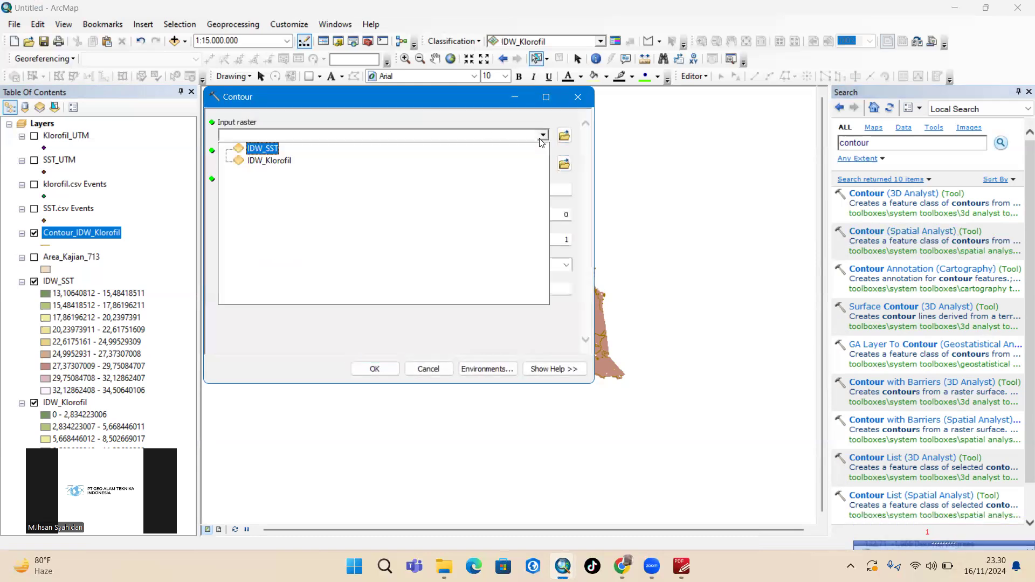
{"action": "left_click", "coordinate": [271, 150]}
{"action": "left_click_drag", "start_coordinate": [419, 163], "coordinate": [383, 162]}
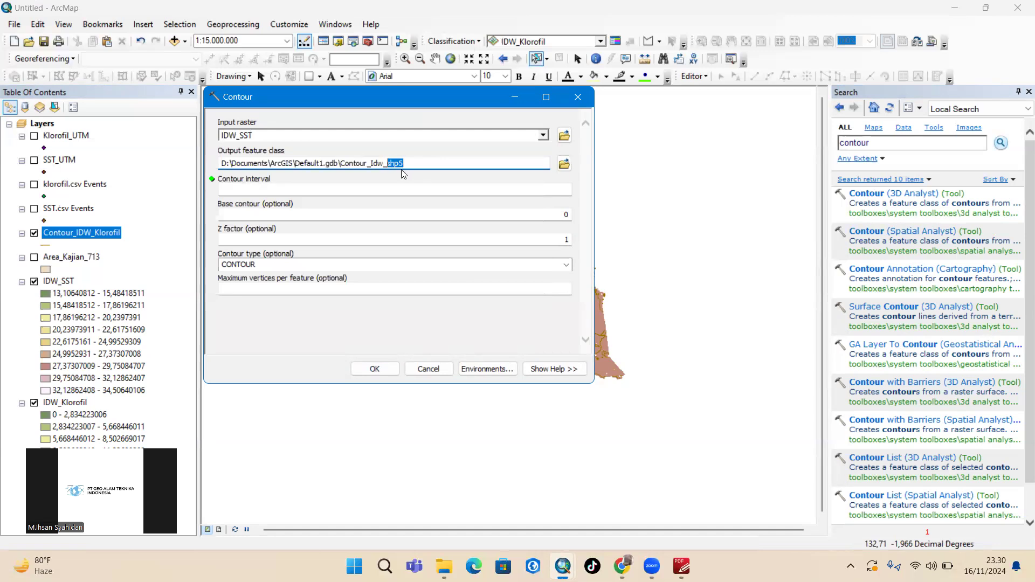
{"action": "type", "text": "SST"}
- Set the SST contour interval to 0,5 and the base contour to 25, and run the tool
{"action": "left_click", "coordinate": [427, 189]}
{"action": "type", "text": "0,5"}
{"action": "left_click", "coordinate": [504, 218]}
{"action": "key", "text": "BackSpace"}
{"action": "type", "text": "25"}
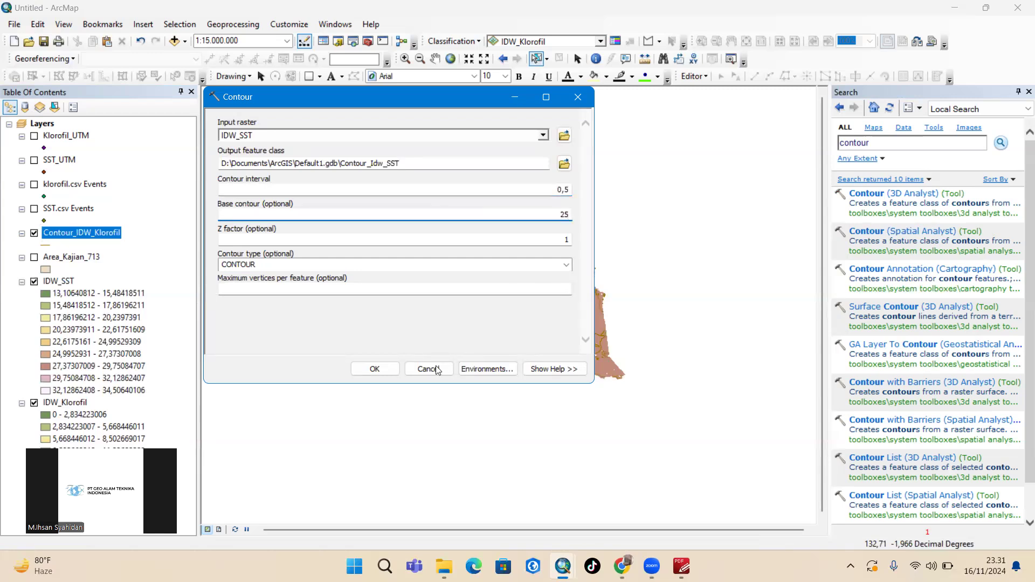
{"action": "left_click", "coordinate": [374, 369]}
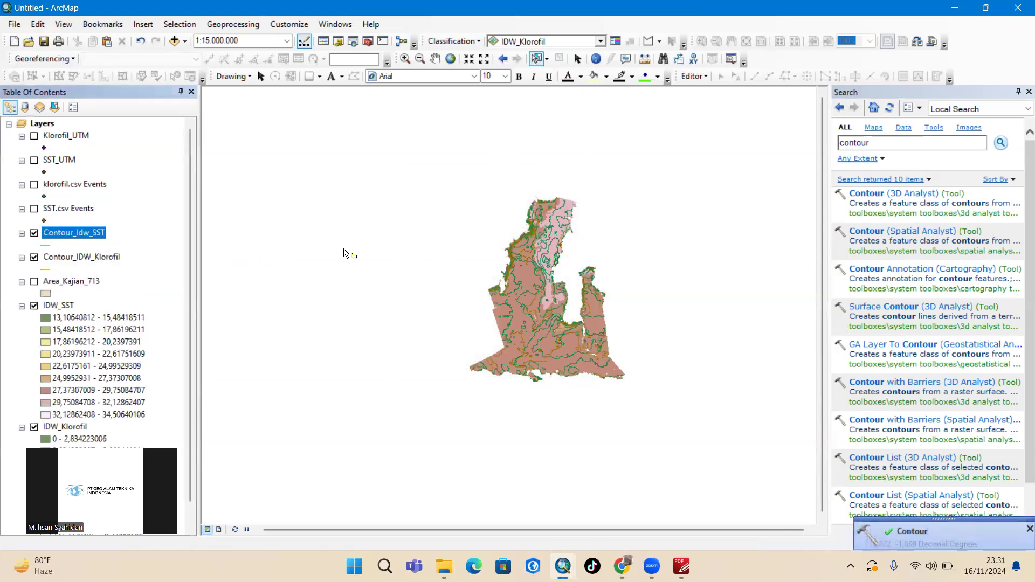
- Hide the IDW_SST and IDW_Klorofil rasters and inspect where the SST and chlorophyll contour lines meet
{"action": "left_click", "coordinate": [34, 307]}
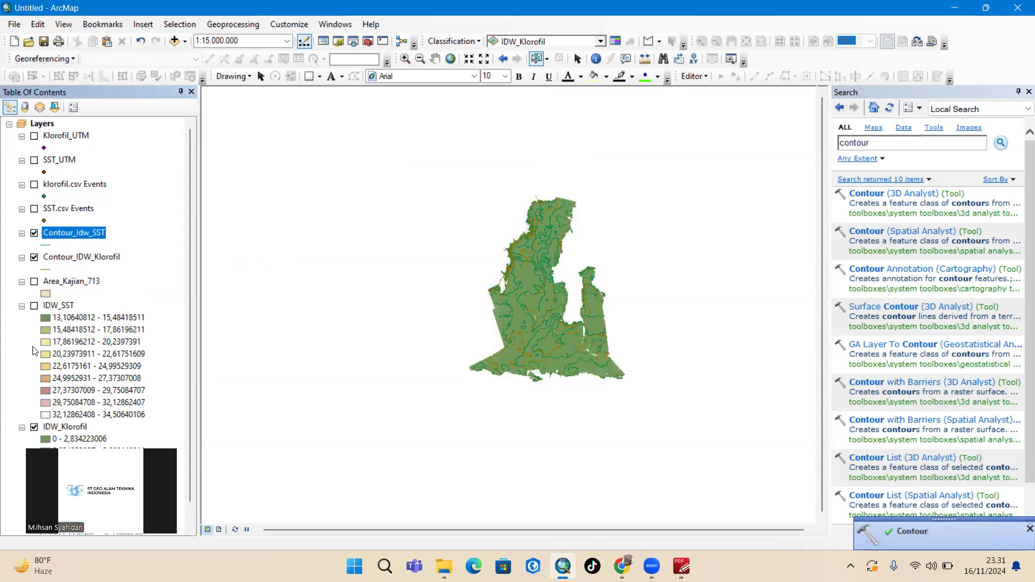
{"action": "left_click", "coordinate": [34, 428]}
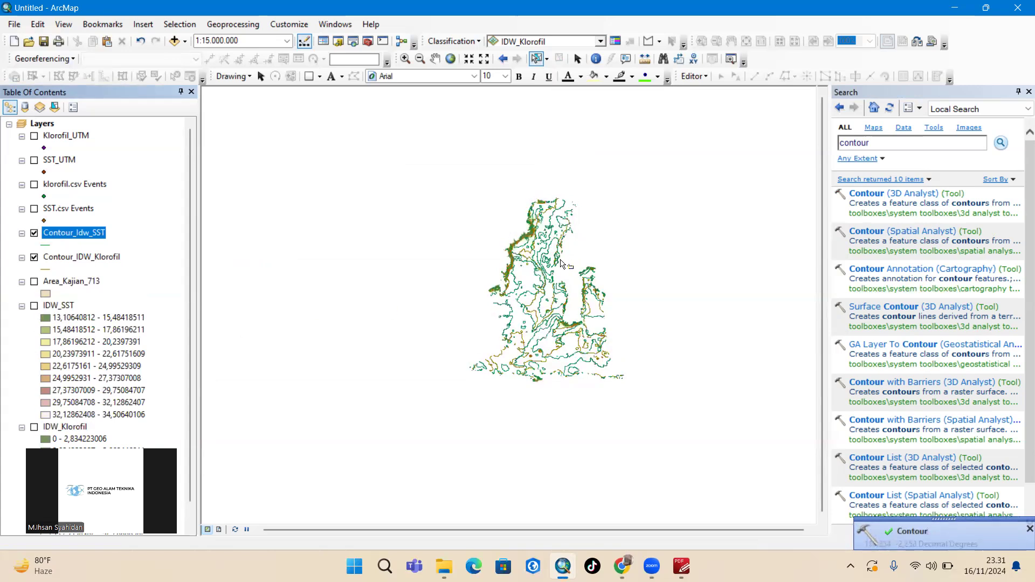
{"action": "scroll", "coordinate": [560, 265], "scroll_direction": "up", "scroll_amount": 3}
{"action": "scroll", "coordinate": [559, 268], "scroll_direction": "down", "scroll_amount": 3}
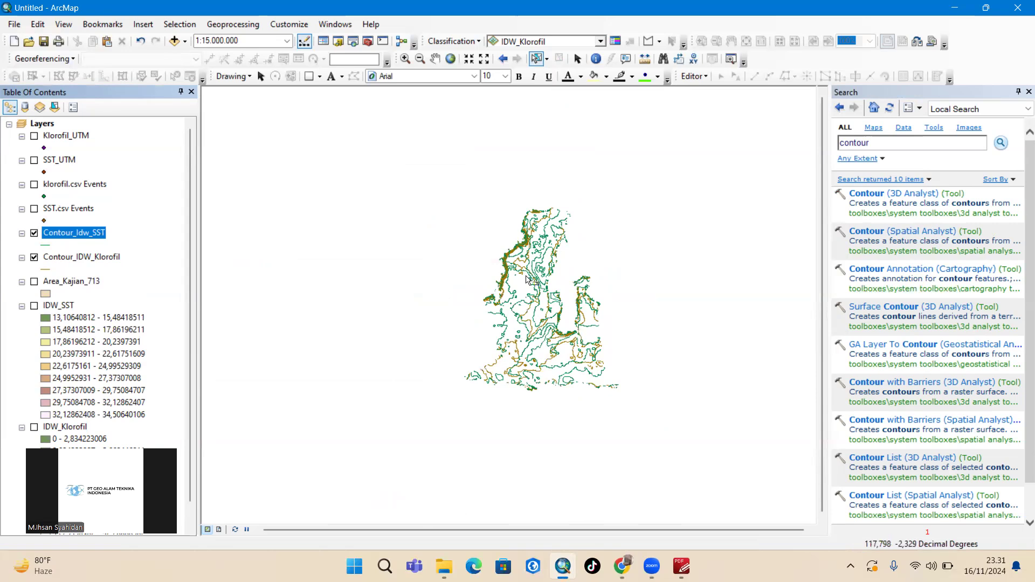
{"action": "scroll", "coordinate": [527, 274], "scroll_direction": "down", "scroll_amount": 3}
{"action": "scroll", "coordinate": [527, 274], "scroll_direction": "down", "scroll_amount": 2}
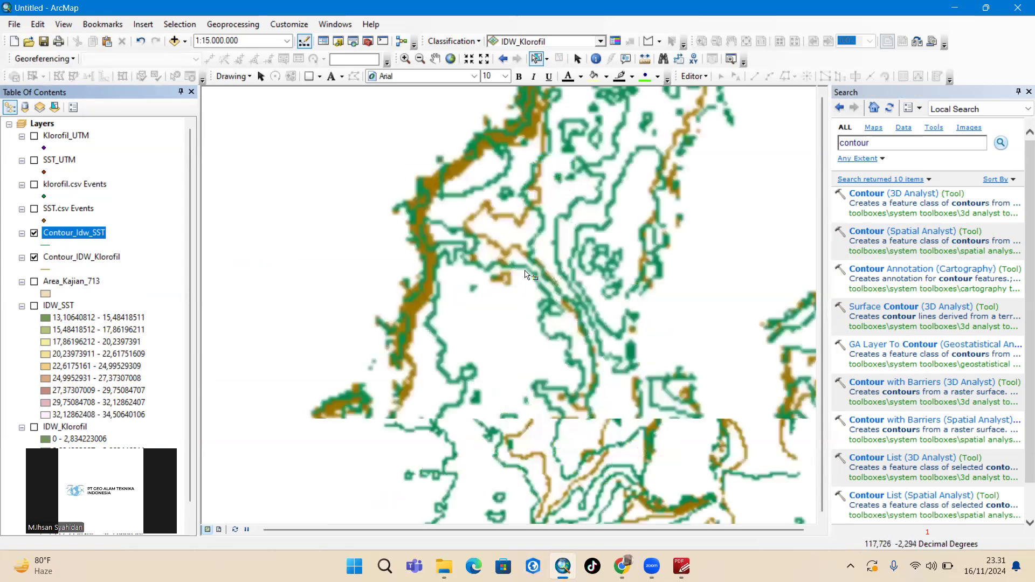
{"action": "scroll", "coordinate": [525, 240], "scroll_direction": "down", "scroll_amount": 2}
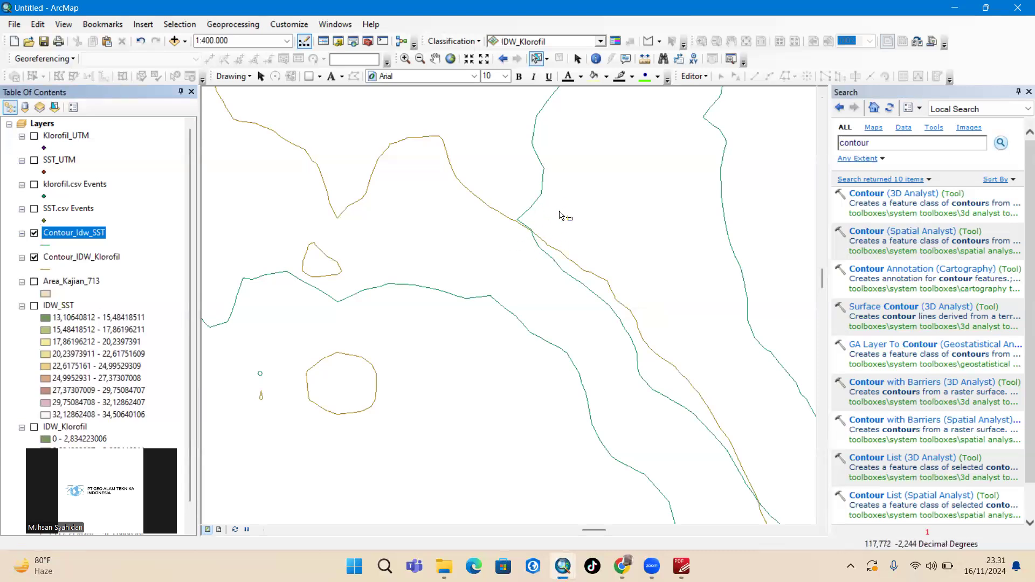
{"action": "scroll", "coordinate": [552, 238], "scroll_direction": "up", "scroll_amount": 1}
{"action": "scroll", "coordinate": [552, 237], "scroll_direction": "up", "scroll_amount": 2}
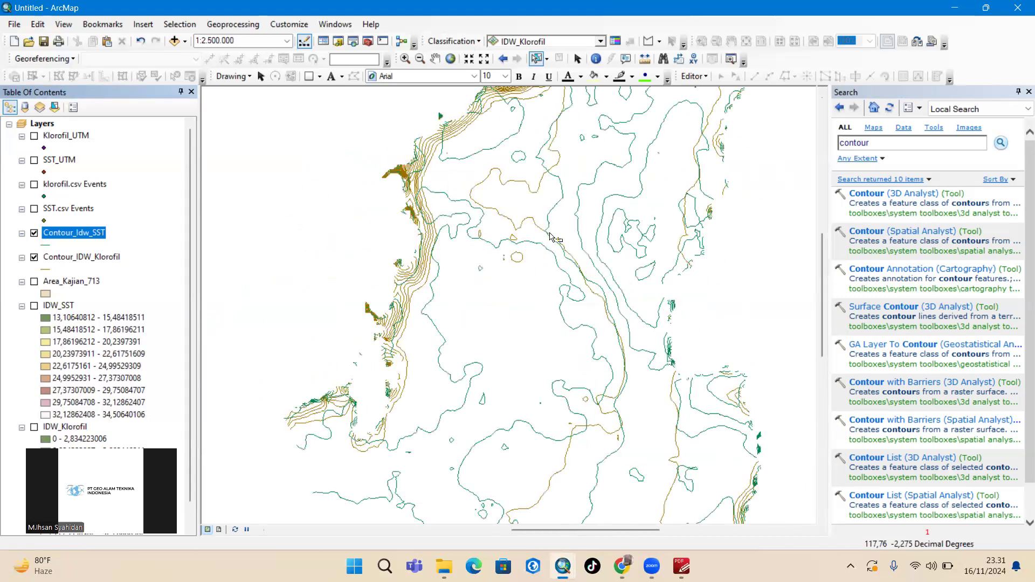
{"action": "scroll", "coordinate": [551, 237], "scroll_direction": "up", "scroll_amount": 1}
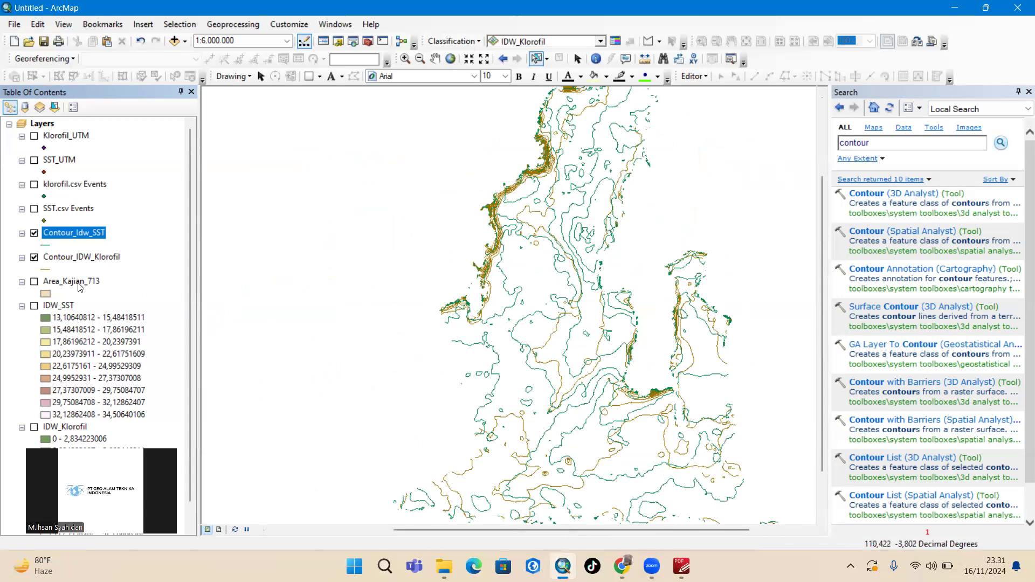
- Examine the Contour values in the attribute table of the Contour_IDW_Klorofil layer
{"action": "left_click", "coordinate": [74, 258]}
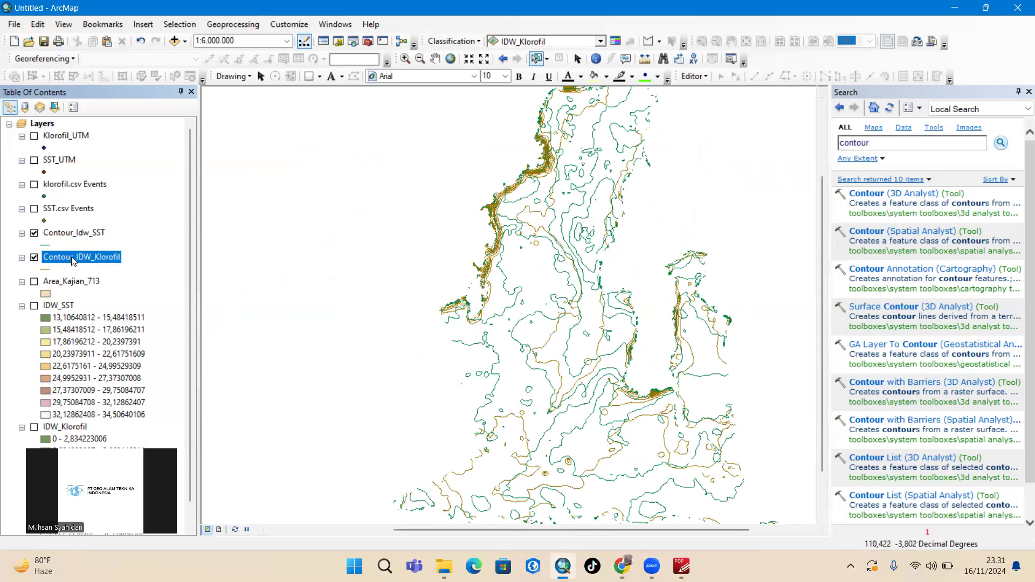
{"action": "right_click", "coordinate": [71, 257]}
{"action": "left_click", "coordinate": [135, 297]}
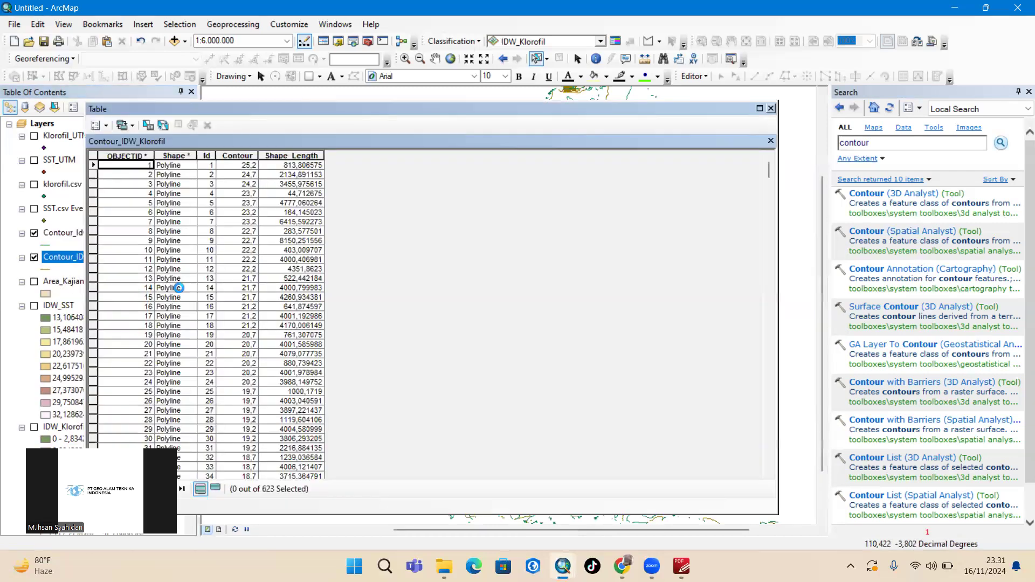
{"action": "scroll", "coordinate": [251, 194], "scroll_direction": "down", "scroll_amount": 4}
{"action": "scroll", "coordinate": [251, 193], "scroll_direction": "down", "scroll_amount": 20}
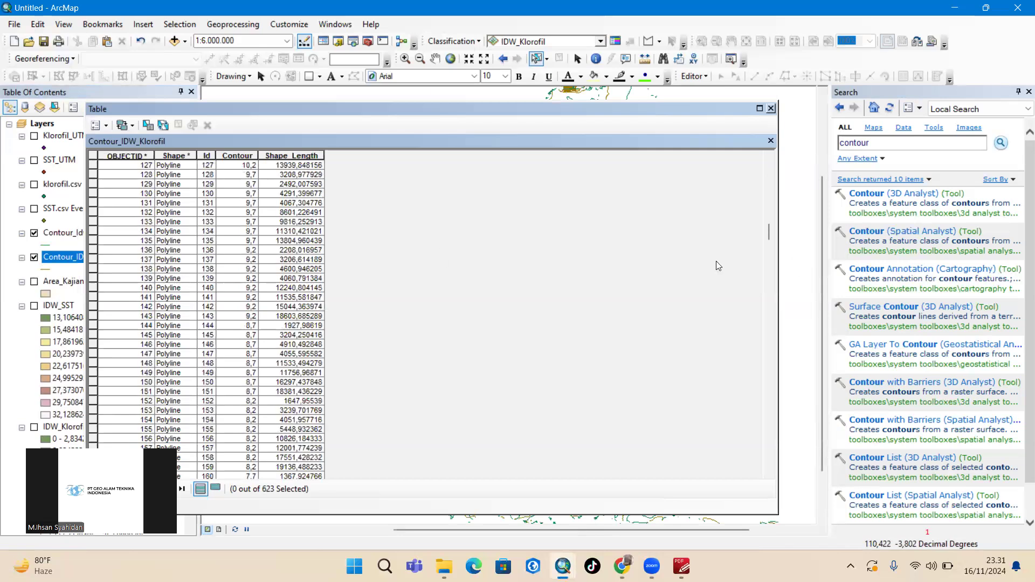
{"action": "left_click_drag", "start_coordinate": [769, 233], "coordinate": [770, 288]}
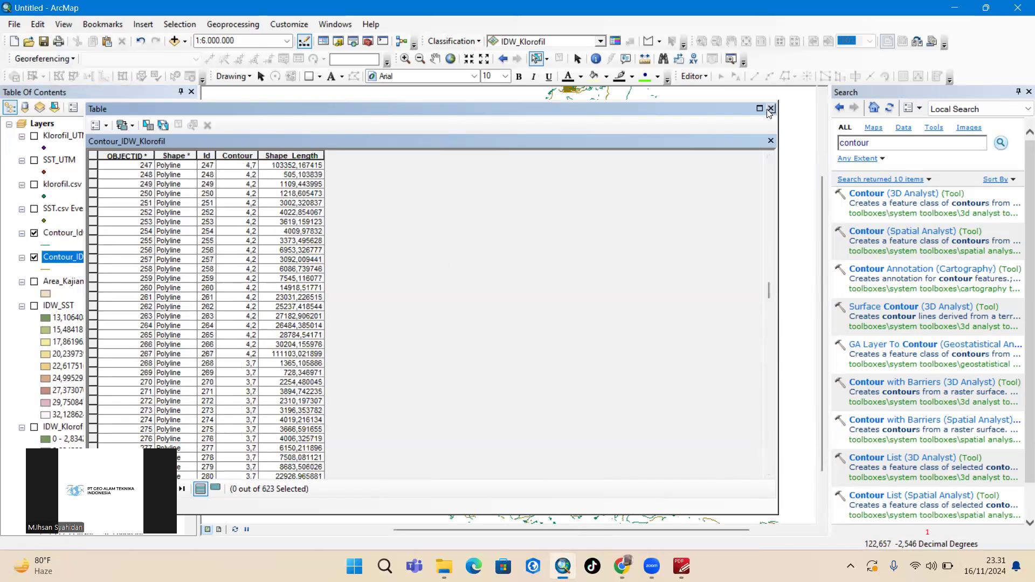
{"action": "left_click_drag", "start_coordinate": [770, 293], "coordinate": [750, 338]}
{"action": "left_click", "coordinate": [771, 109]}
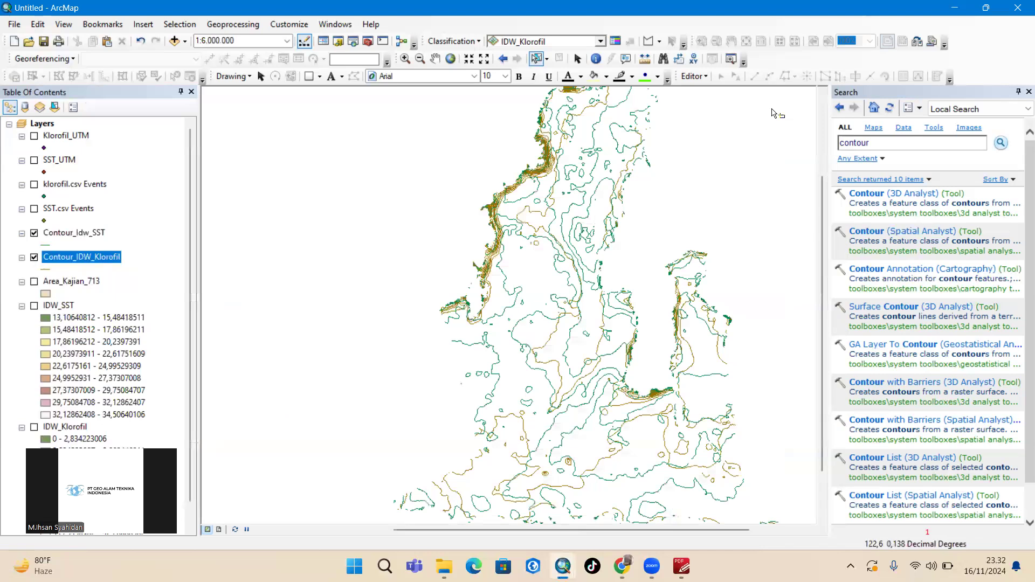
- Switch to the ZPPI document in PDF-XChange Editor, check the pelagic fish parameter ranges for temperature and chlorophyll, and return to ArcMap
{"action": "mouse_move", "coordinate": [682, 566]}
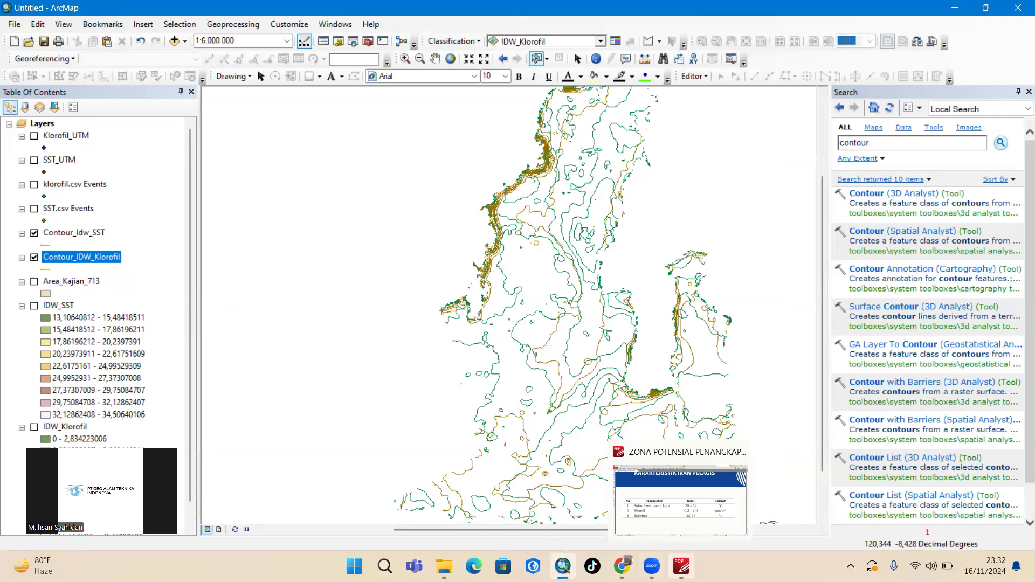
{"action": "left_click", "coordinate": [681, 566]}
{"action": "scroll", "coordinate": [466, 392], "scroll_direction": "up", "scroll_amount": 1}
{"action": "scroll", "coordinate": [467, 392], "scroll_direction": "down", "scroll_amount": 1}
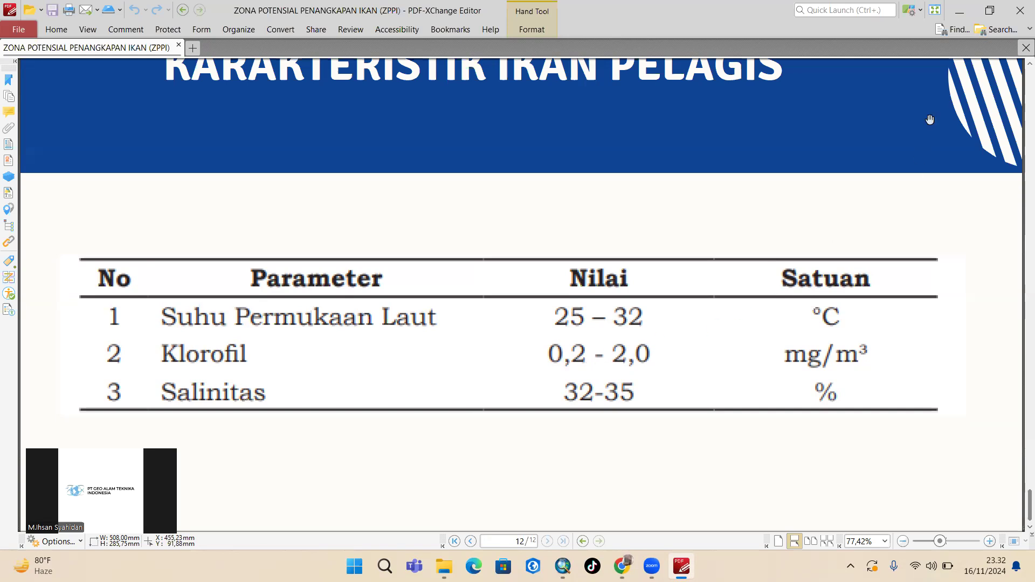
{"action": "left_click", "coordinate": [966, 11]}
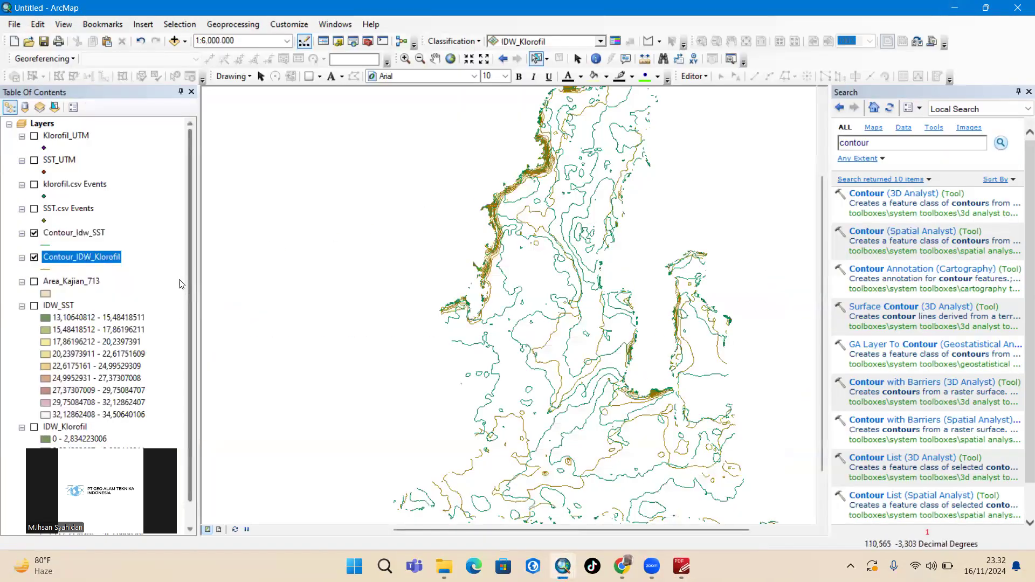
- Open the attribute table of Contour_IDW_Klorofil and start Select By Attributes on it
{"action": "right_click", "coordinate": [108, 260]}
{"action": "left_click", "coordinate": [150, 296]}
{"action": "scroll", "coordinate": [208, 269], "scroll_direction": "down", "scroll_amount": 5}
{"action": "scroll", "coordinate": [209, 269], "scroll_direction": "up", "scroll_amount": 5}
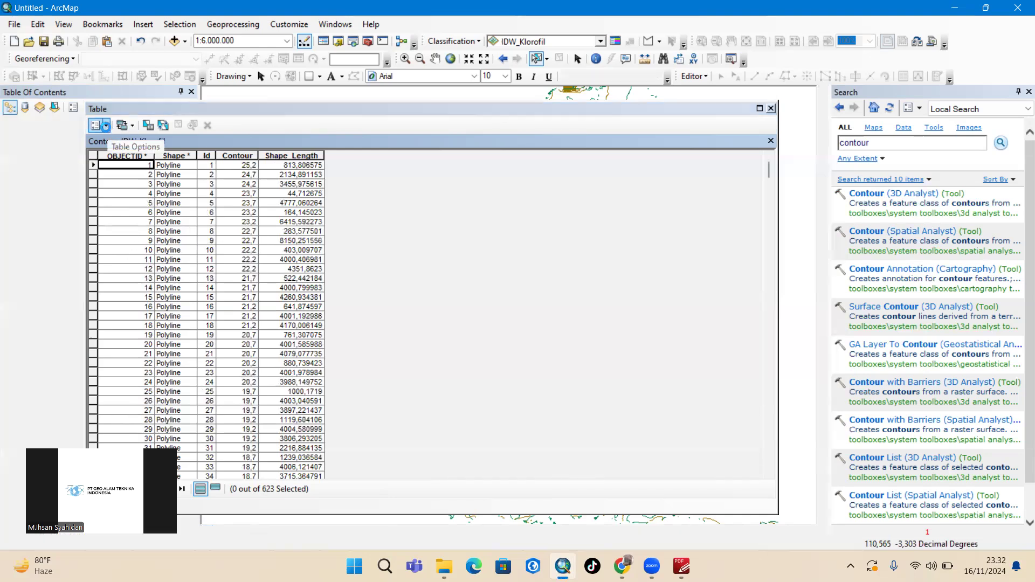
{"action": "left_click", "coordinate": [107, 127]}
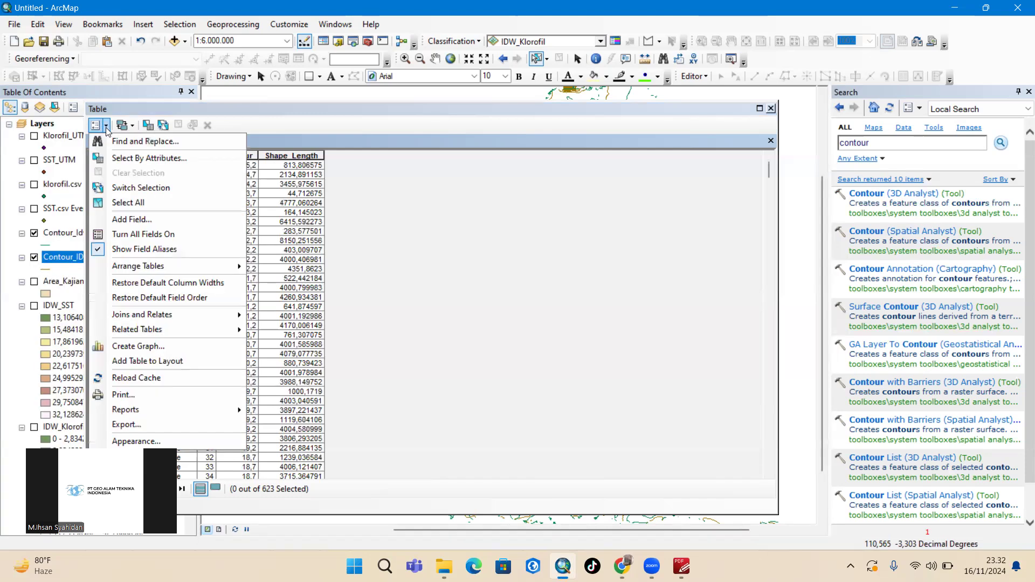
{"action": "left_click", "coordinate": [135, 155]}
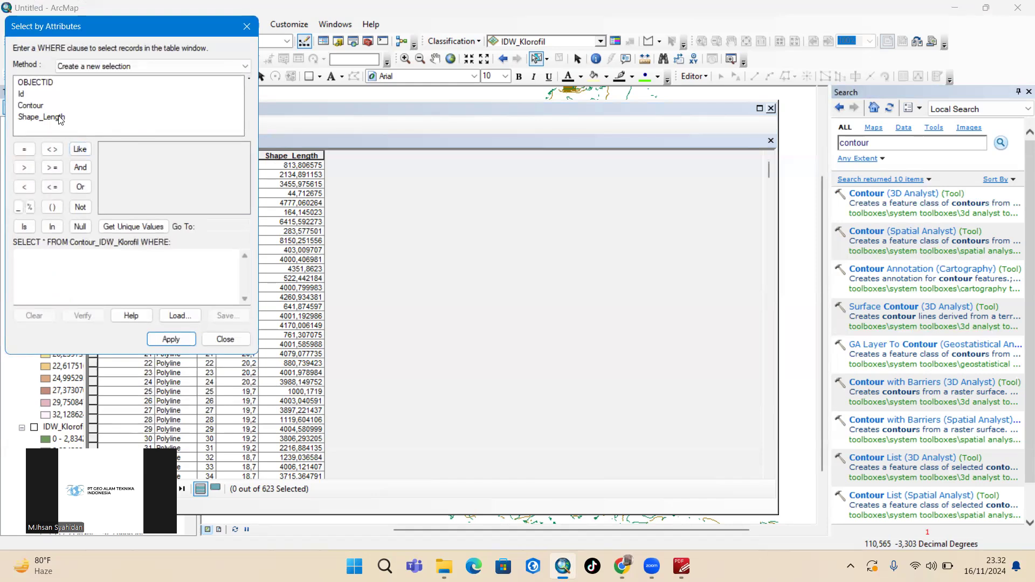
- Try to select the chlorophyll contours with the expression Contour >=0,2 AND Contour <= 2
{"action": "double_click", "coordinate": [39, 108]}
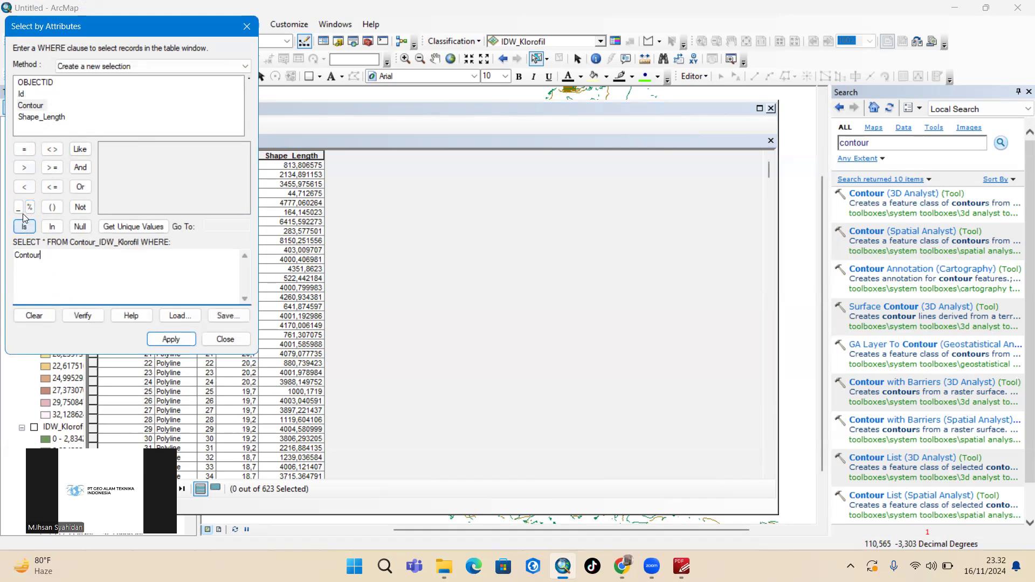
{"action": "left_click", "coordinate": [52, 168]}
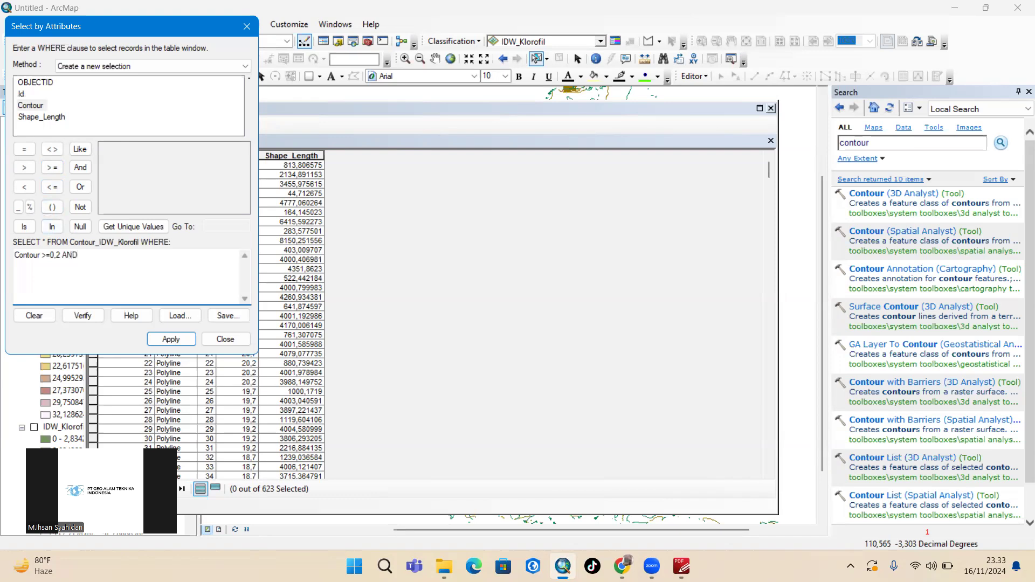
{"action": "double_click", "coordinate": [31, 106]}
{"action": "left_click", "coordinate": [52, 189]}
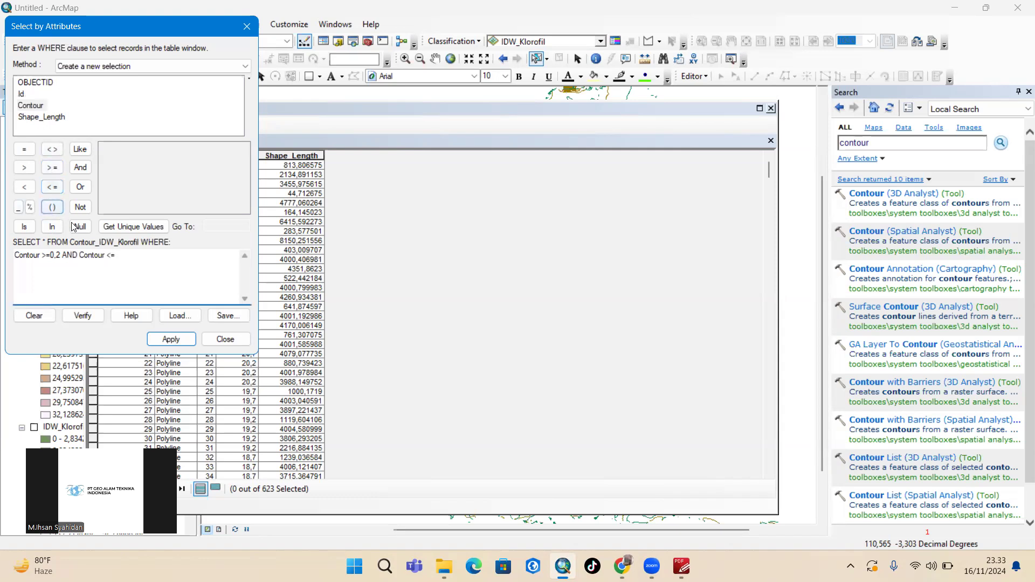
{"action": "type", "text": "2"}
{"action": "left_click", "coordinate": [170, 338]}
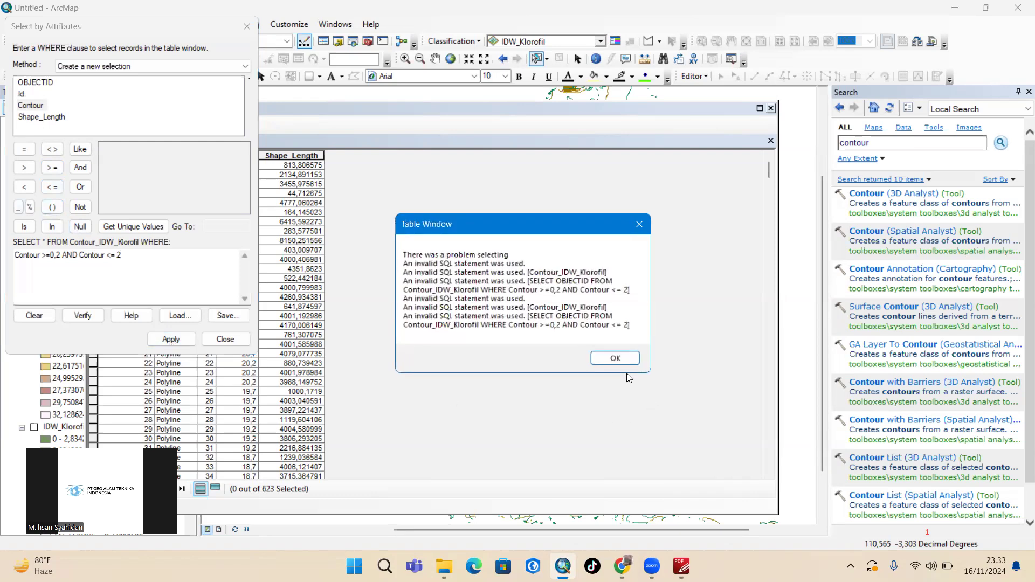
{"action": "left_click", "coordinate": [615, 359]}
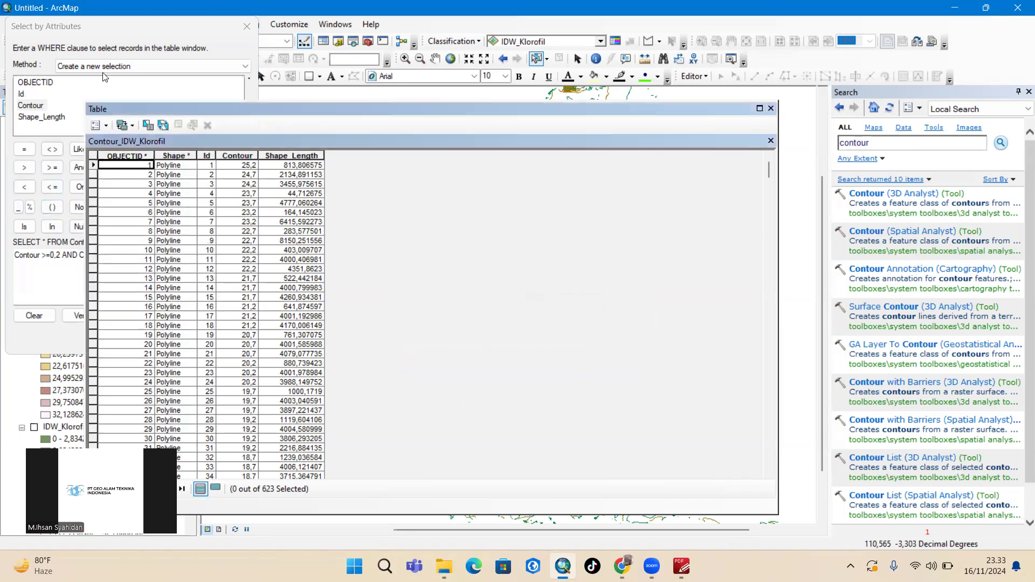
- Correct the lower limit in the expression to 0.2, apply the selection, and review the records before closing the table
{"action": "left_click", "coordinate": [124, 26]}
{"action": "left_click", "coordinate": [58, 258]}
{"action": "key", "text": "BackSpace"}
{"action": "type", "text": "."}
{"action": "left_click", "coordinate": [150, 342]}
{"action": "scroll", "coordinate": [229, 312], "scroll_direction": "down", "scroll_amount": 20}
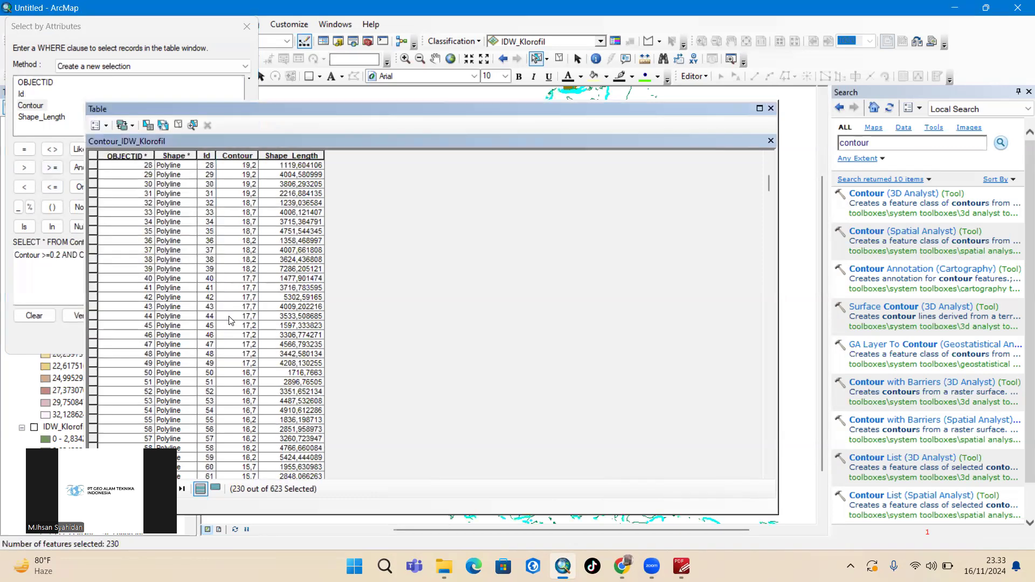
{"action": "left_click_drag", "start_coordinate": [767, 226], "coordinate": [644, 163]}
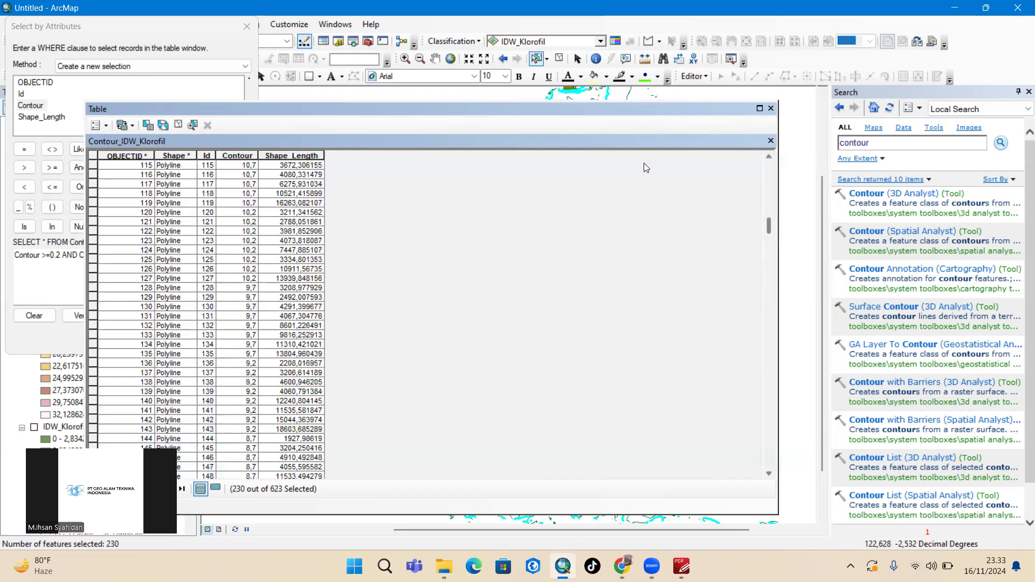
{"action": "left_click", "coordinate": [772, 109]}
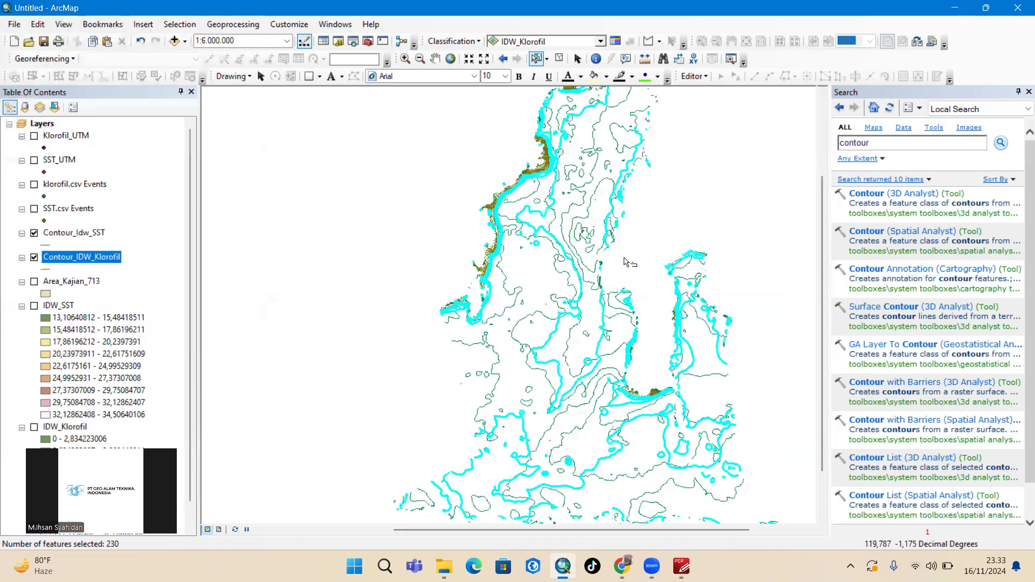
- Export the selected chlorophyll contours as the shapefile Contour_Klorofil.shp in the Latihan ZPPI folder and add it to the map
{"action": "scroll", "coordinate": [626, 262], "scroll_direction": "down", "scroll_amount": 2}
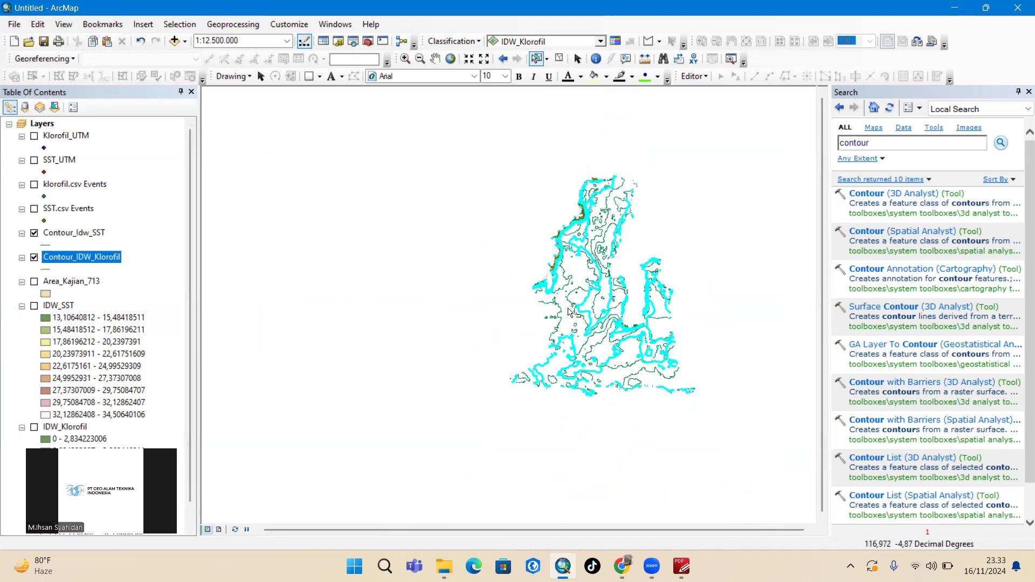
{"action": "right_click", "coordinate": [89, 258]}
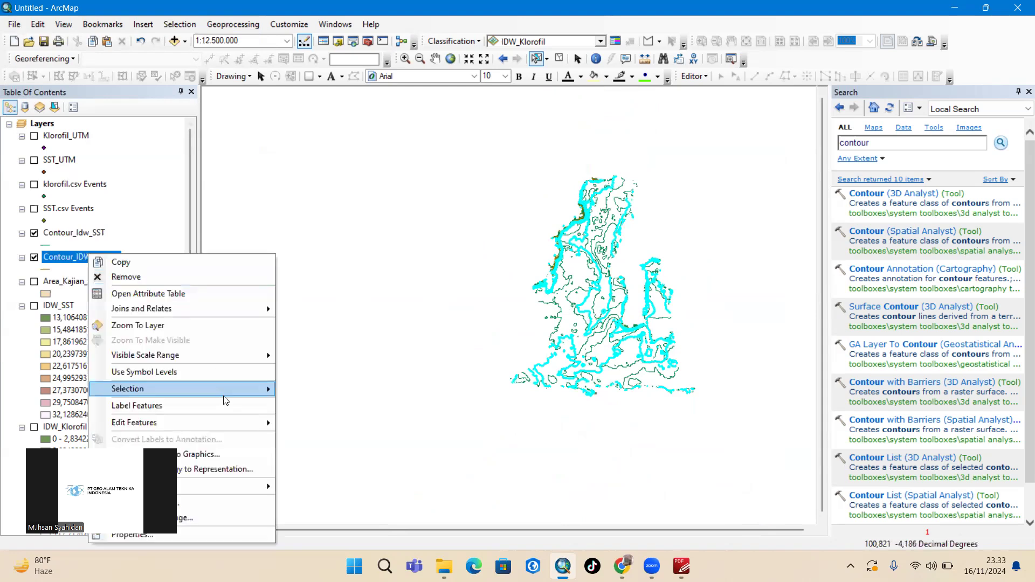
{"action": "mouse_move", "coordinate": [263, 488]}
{"action": "left_click", "coordinate": [321, 477]}
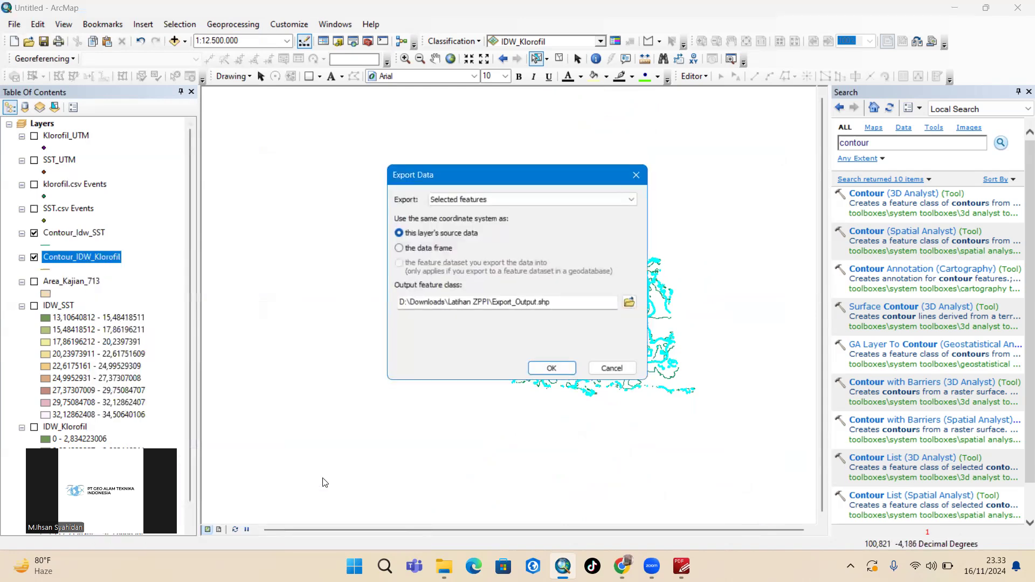
{"action": "left_click", "coordinate": [634, 307]}
{"action": "left_click_drag", "start_coordinate": [465, 347], "coordinate": [402, 351]}
{"action": "type", "text": "Contour"}
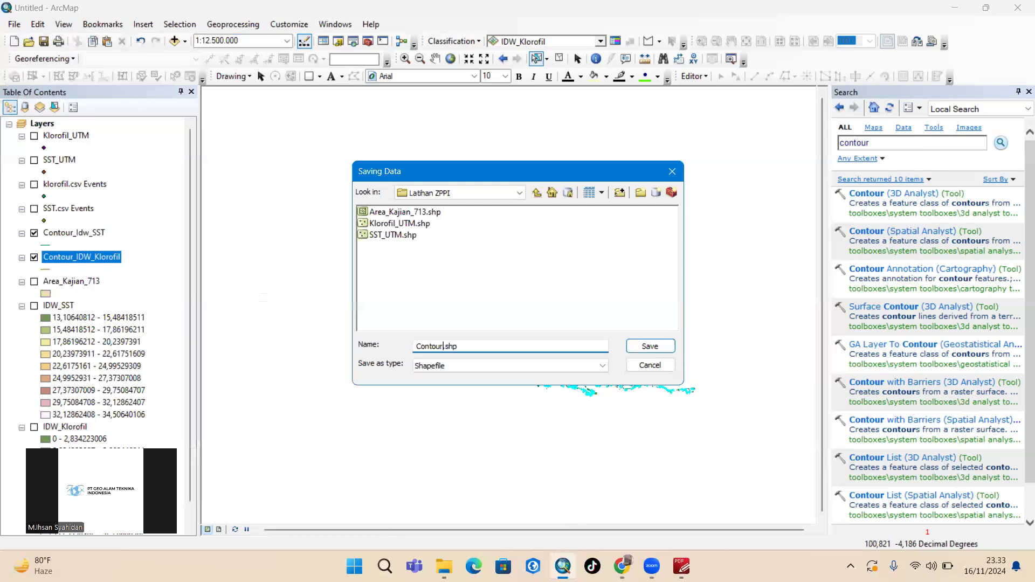
{"action": "type", "text": "_Klorofil"}
{"action": "left_click", "coordinate": [649, 348]}
{"action": "left_click", "coordinate": [565, 370]}
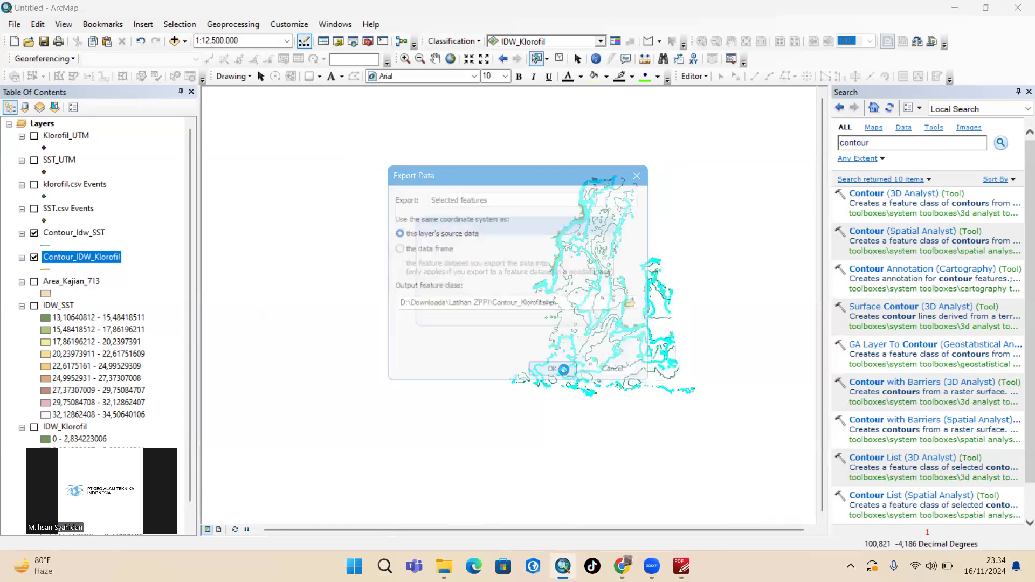
{"action": "left_click", "coordinate": [559, 331]}
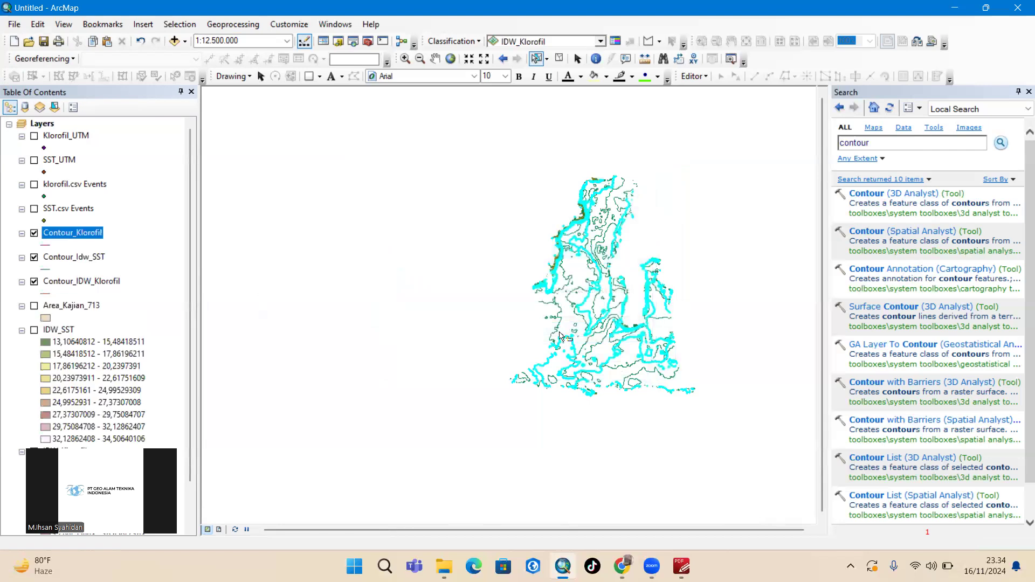
- Clear the selection and compare Contour_Klorofil with Contour_IDW_Klorofil by toggling their visibility, leaving only Contour_Klorofil displayed
{"action": "left_click", "coordinate": [560, 60]}
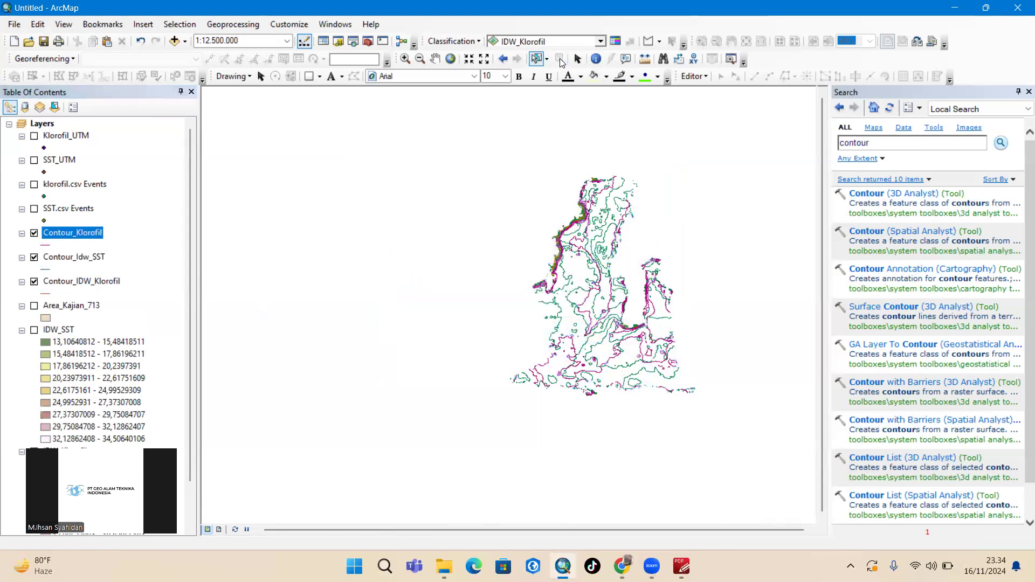
{"action": "left_click", "coordinate": [34, 258]}
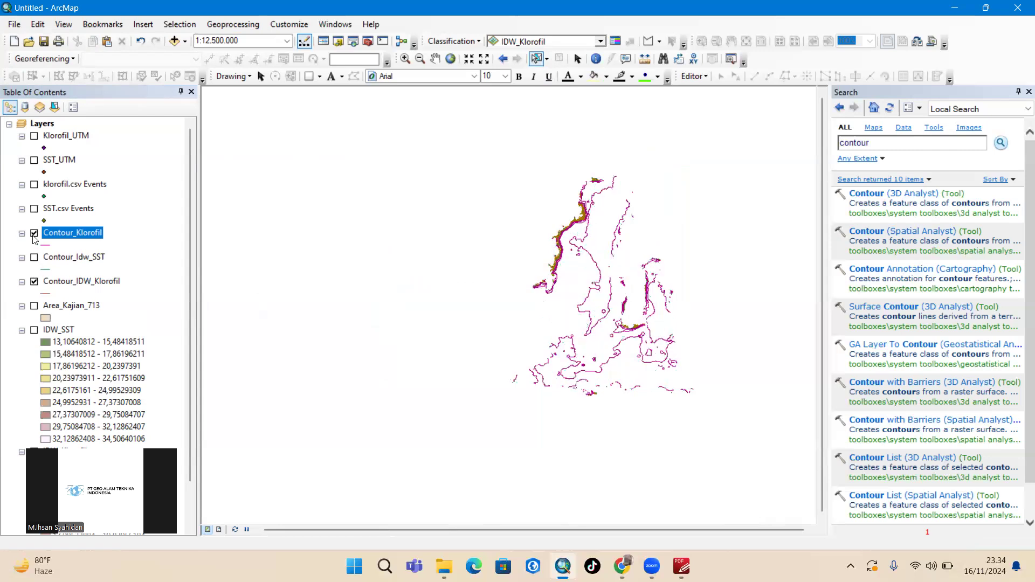
{"action": "left_click", "coordinate": [33, 234]}
{"action": "left_click", "coordinate": [34, 235]}
{"action": "left_click", "coordinate": [35, 282]}
{"action": "left_click", "coordinate": [35, 282]}
{"action": "left_click", "coordinate": [34, 235]}
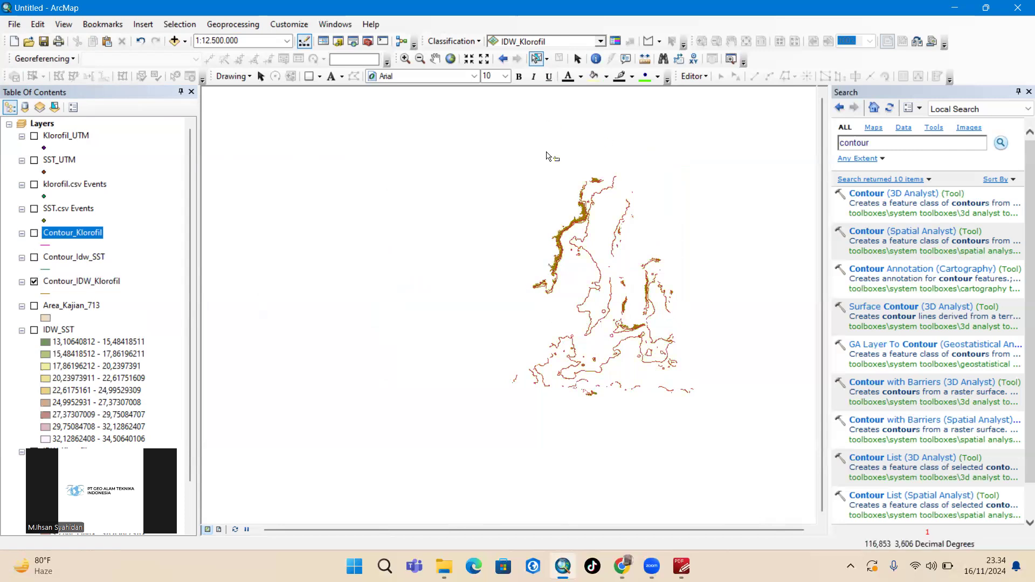
{"action": "scroll", "coordinate": [586, 221], "scroll_direction": "down", "scroll_amount": 4}
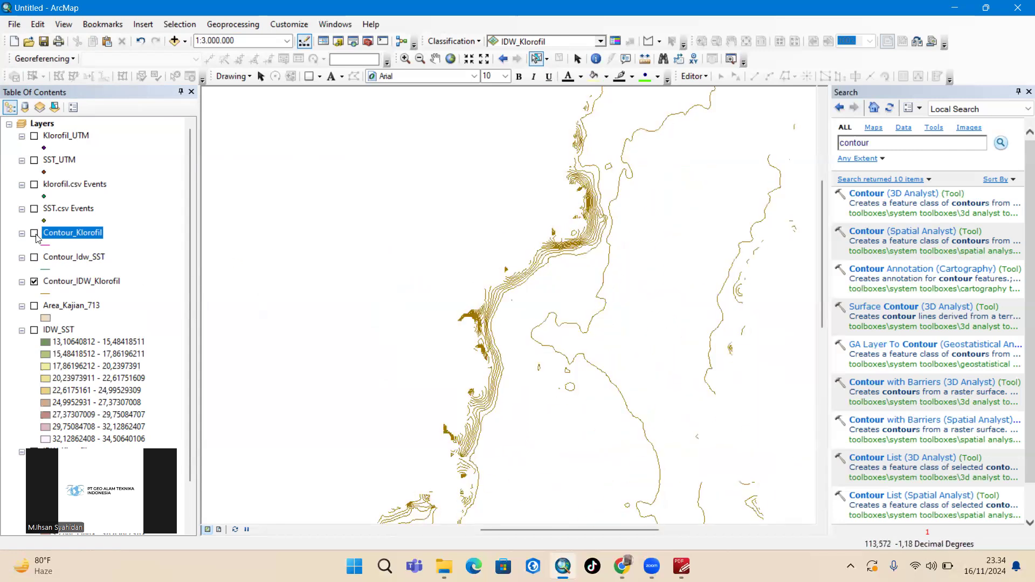
{"action": "left_click", "coordinate": [35, 233]}
{"action": "left_click", "coordinate": [33, 284]}
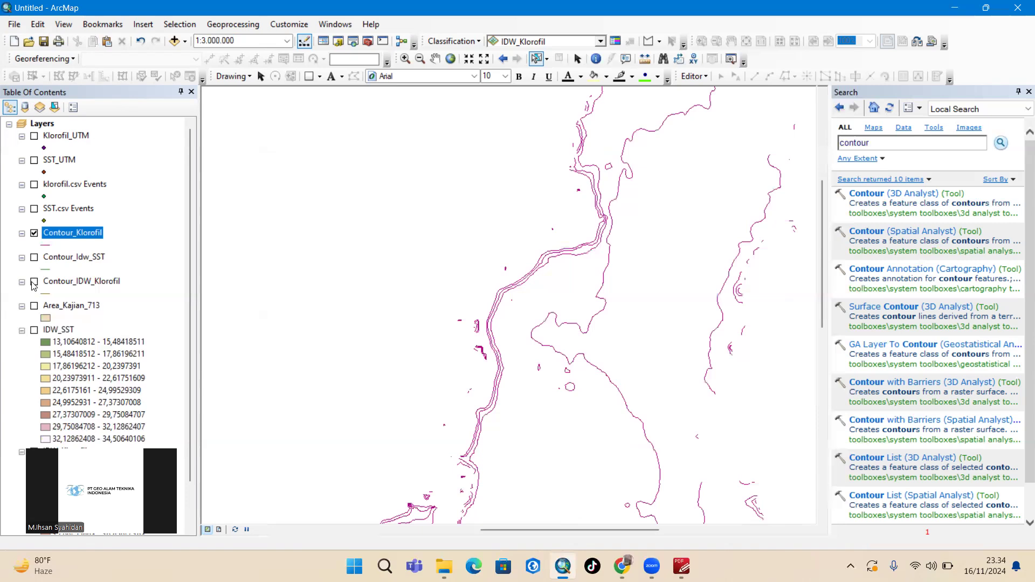
{"action": "left_click", "coordinate": [33, 285]}
{"action": "left_click", "coordinate": [34, 284]}
{"action": "scroll", "coordinate": [505, 291], "scroll_direction": "up", "scroll_amount": 5}
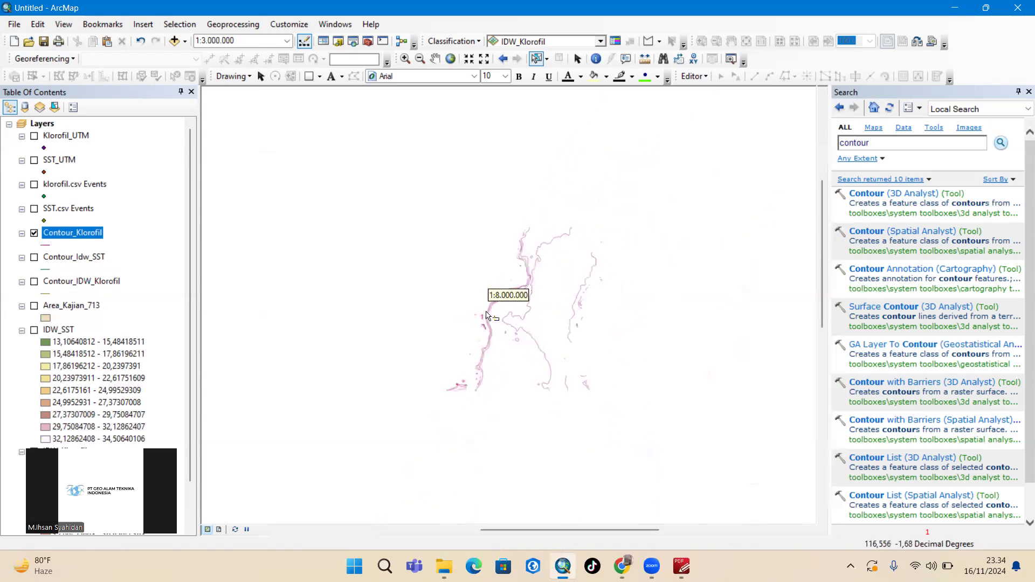
- Check the pelagic sea surface temperature range in the PDF-XChange Editor document, return to ArcMap, and display only Contour_Idw_SST
{"action": "left_click", "coordinate": [677, 565]}
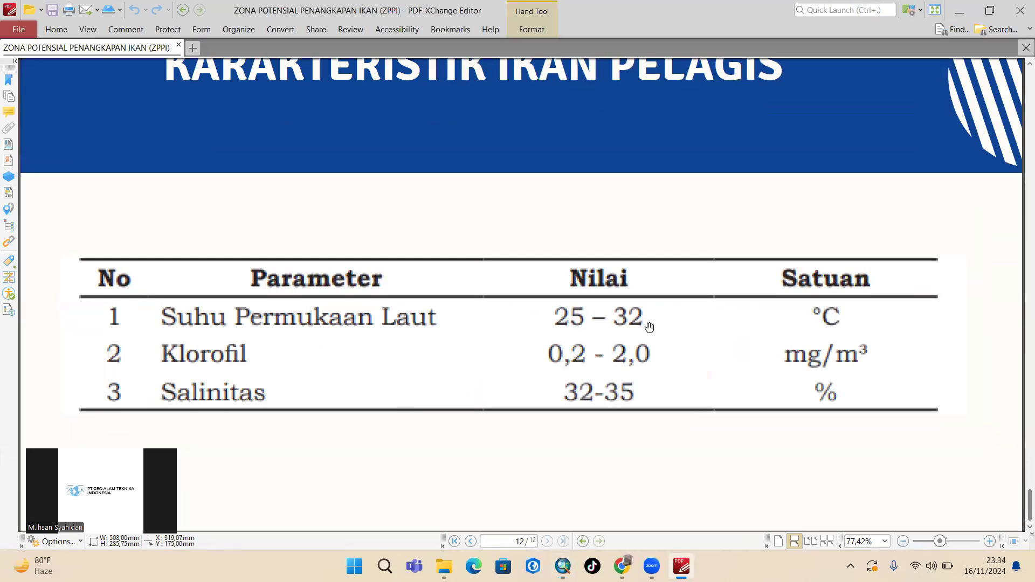
{"action": "left_click", "coordinate": [965, 10]}
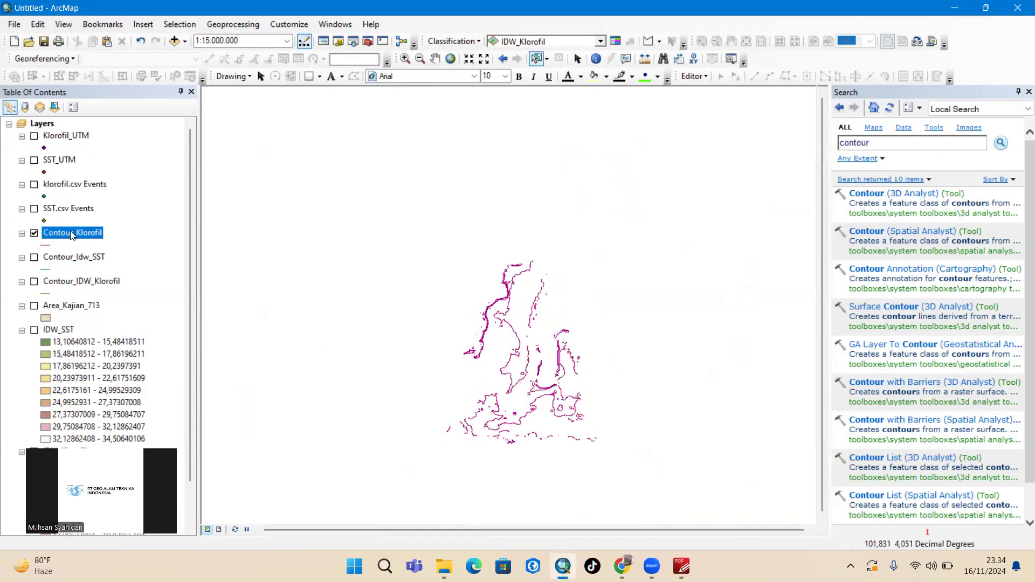
{"action": "left_click", "coordinate": [34, 232]}
{"action": "left_click", "coordinate": [34, 257]}
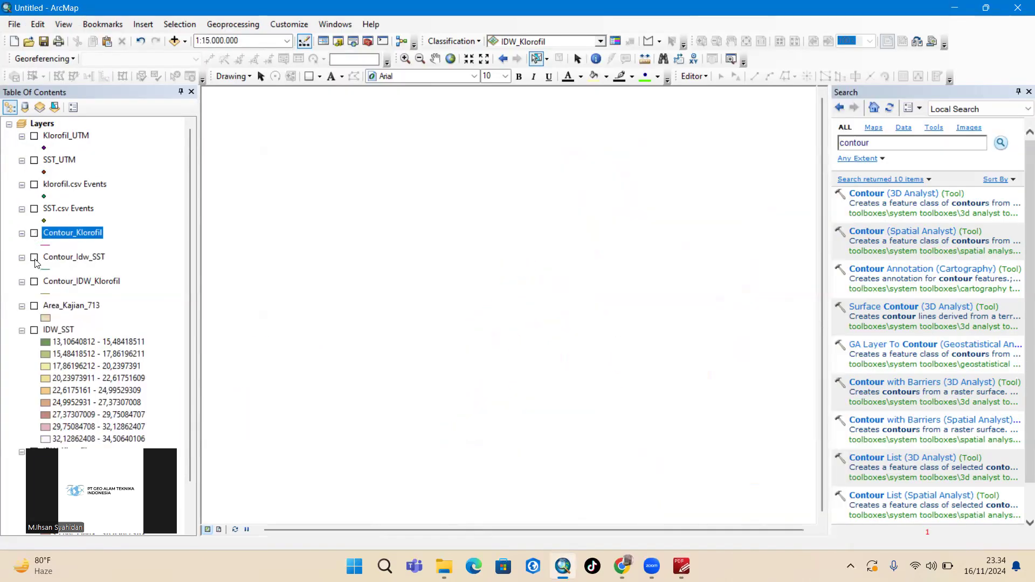
{"action": "left_click", "coordinate": [103, 261]}
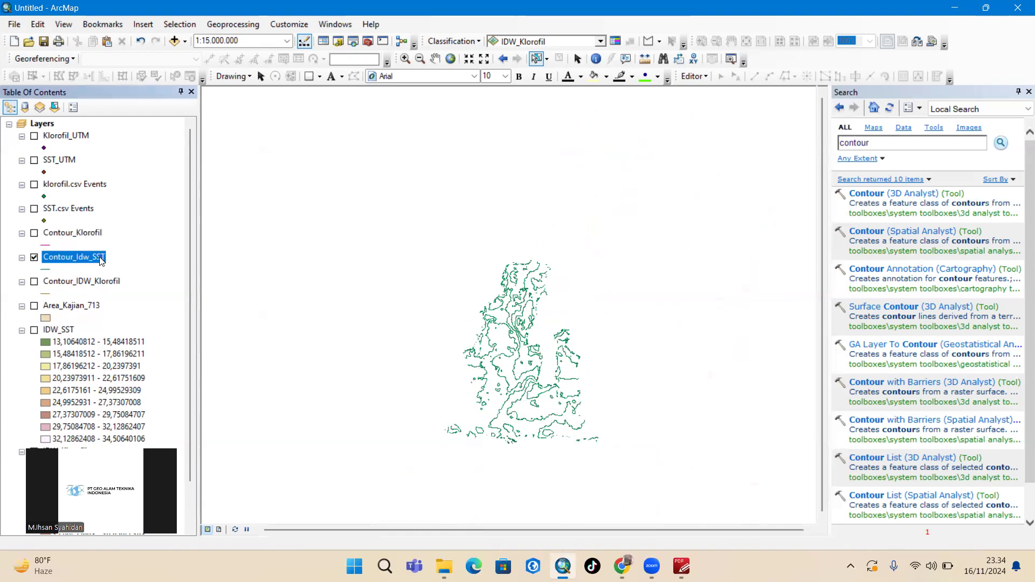
- Select the records of Contour_Idw_SST by attributes with the expression Contour >=25 AND Contour <=32
{"action": "right_click", "coordinate": [101, 262]}
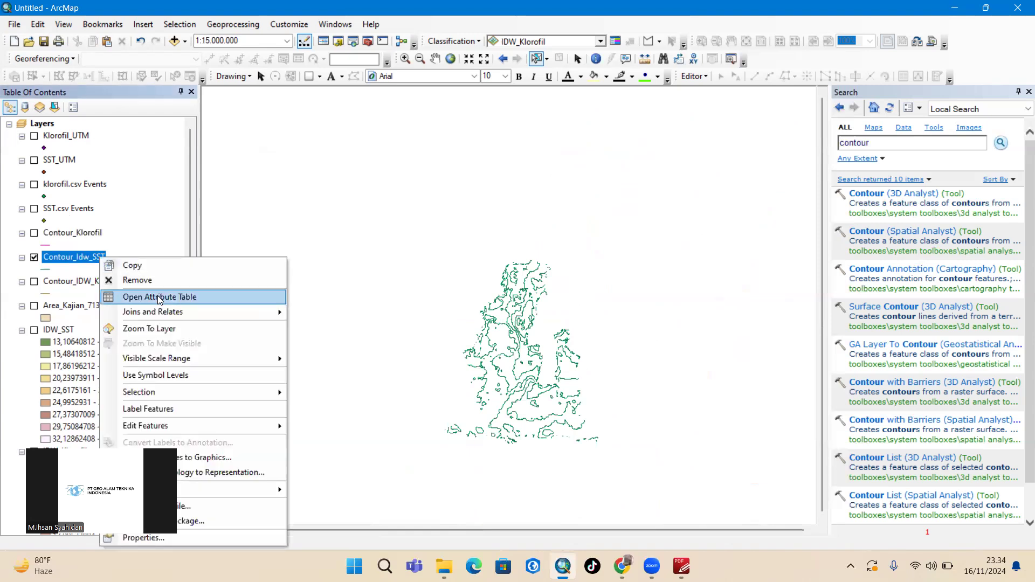
{"action": "left_click", "coordinate": [157, 296]}
{"action": "left_click", "coordinate": [105, 126]}
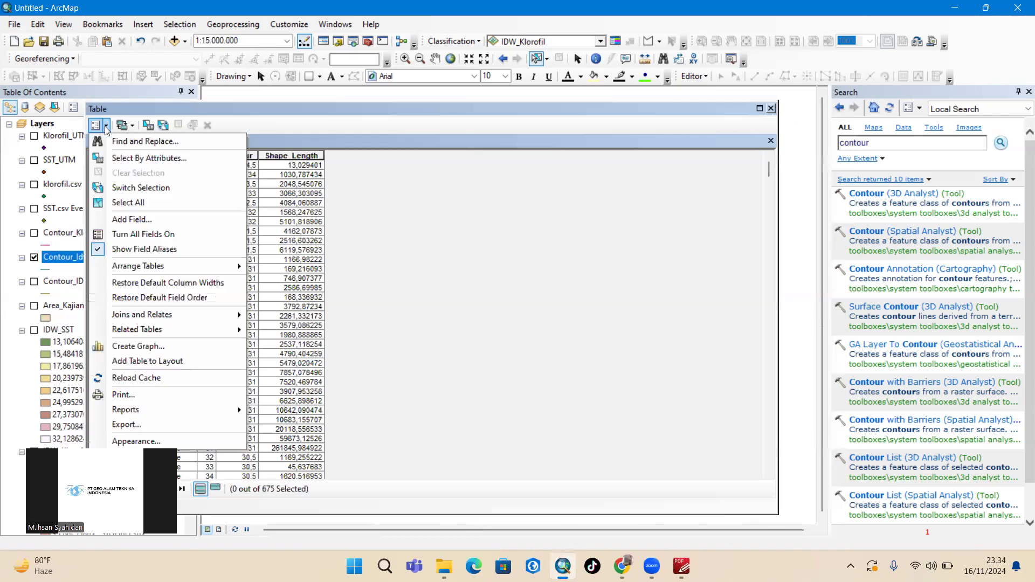
{"action": "left_click", "coordinate": [161, 157]}
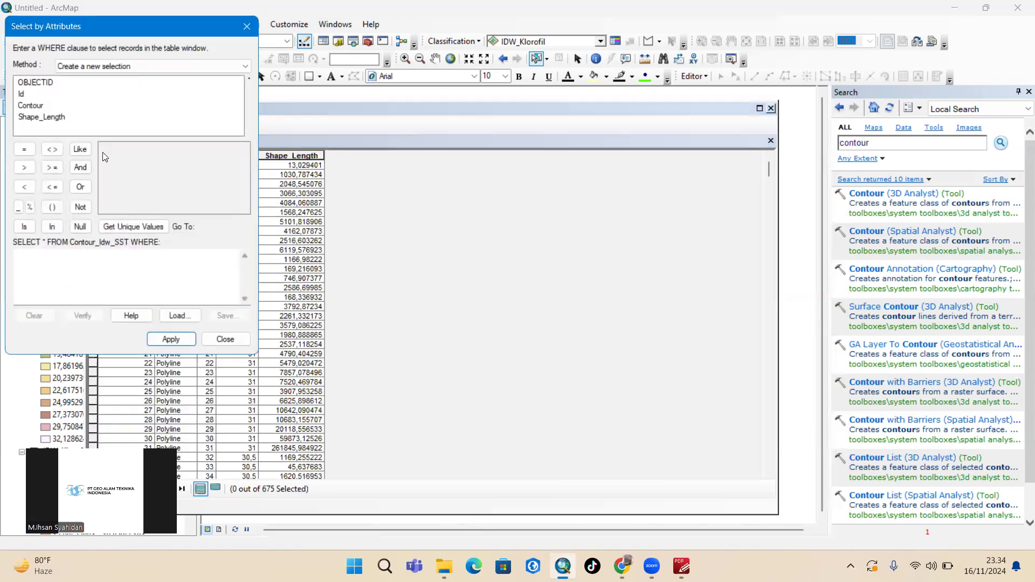
{"action": "left_click", "coordinate": [38, 107]}
{"action": "double_click", "coordinate": [39, 109]}
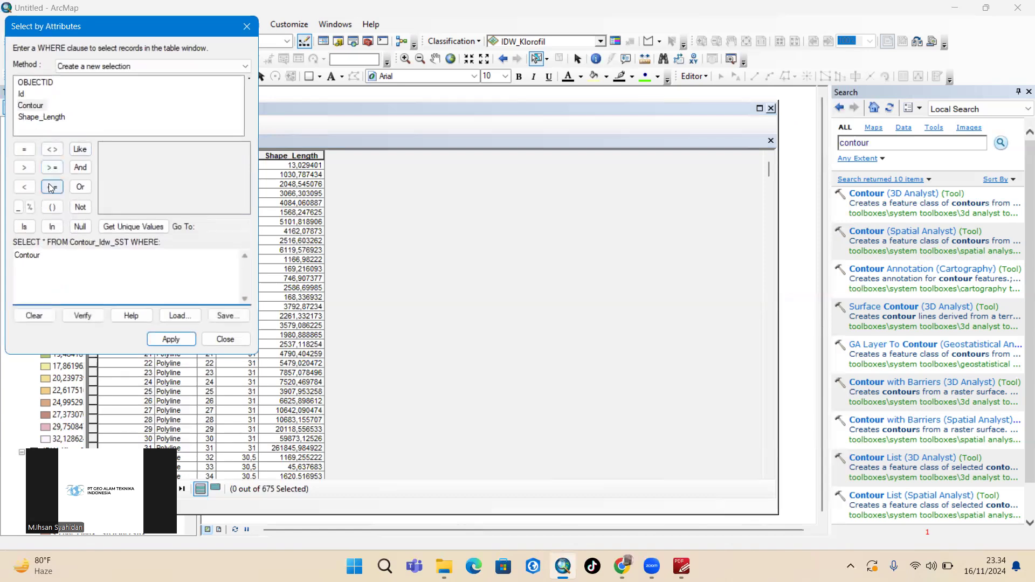
{"action": "left_click", "coordinate": [50, 168]}
{"action": "type", "text": "25"}
{"action": "double_click", "coordinate": [31, 105]}
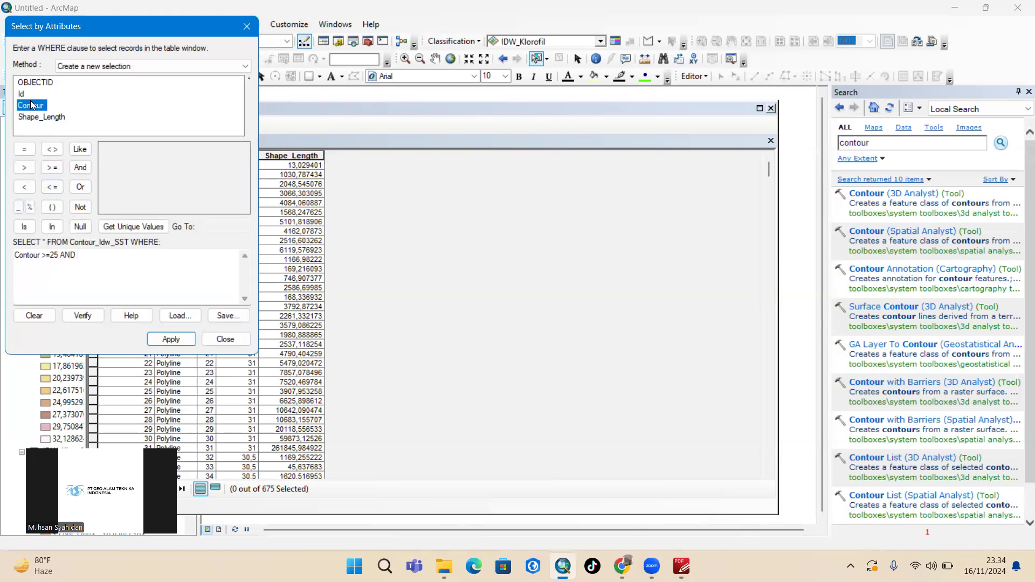
{"action": "left_click", "coordinate": [53, 187]}
{"action": "type", "text": "32"}
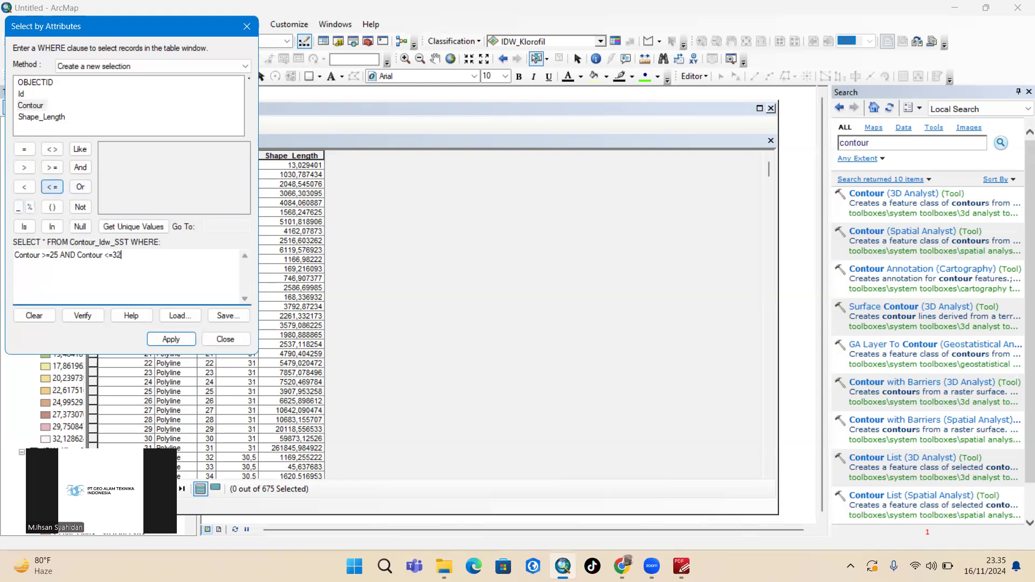
{"action": "left_click", "coordinate": [172, 340]}
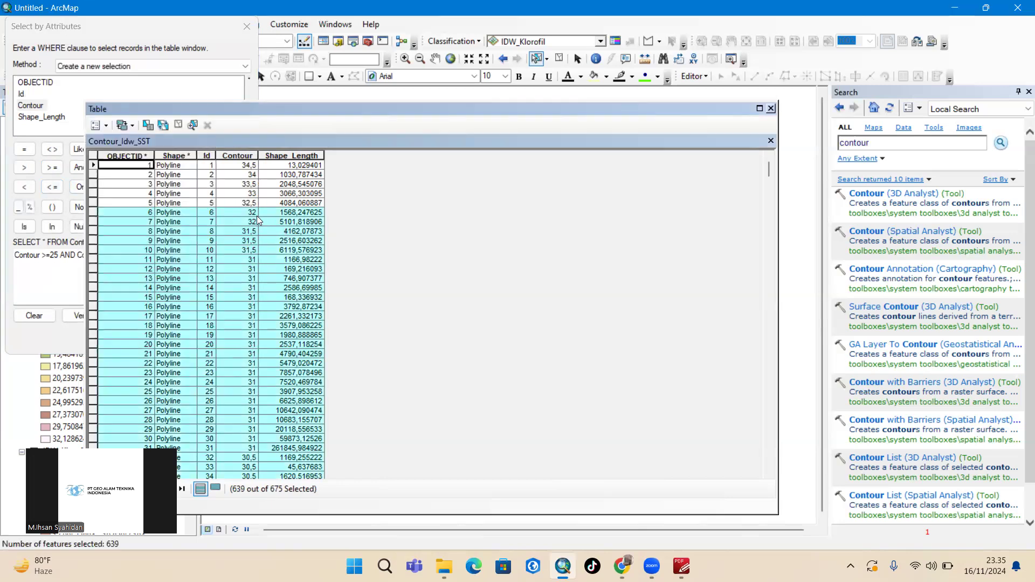
- Review the selected temperature contour records in the attribute table and close the table
{"action": "scroll", "coordinate": [255, 218], "scroll_direction": "down", "scroll_amount": 20}
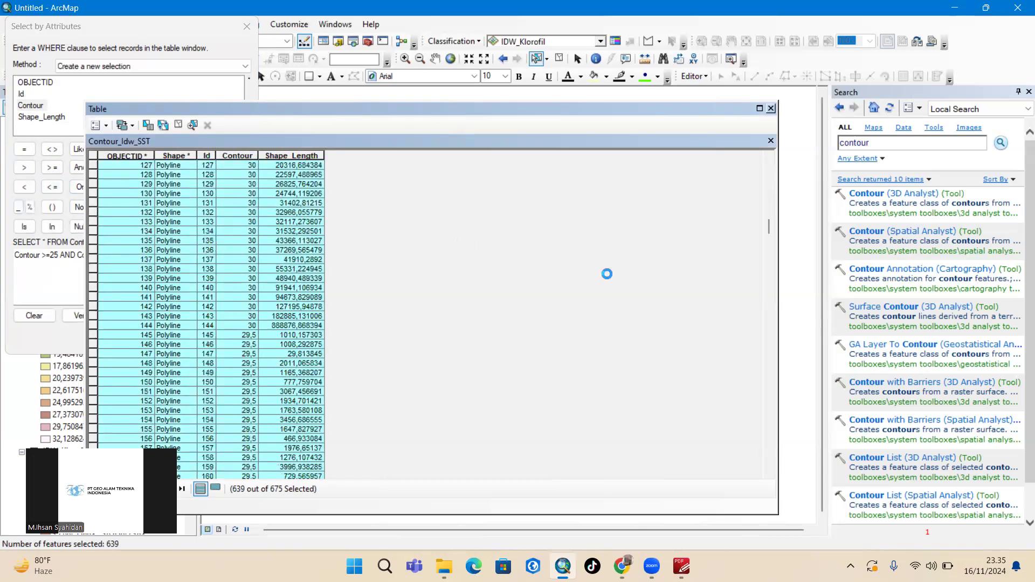
{"action": "left_click_drag", "start_coordinate": [770, 230], "coordinate": [728, 132]}
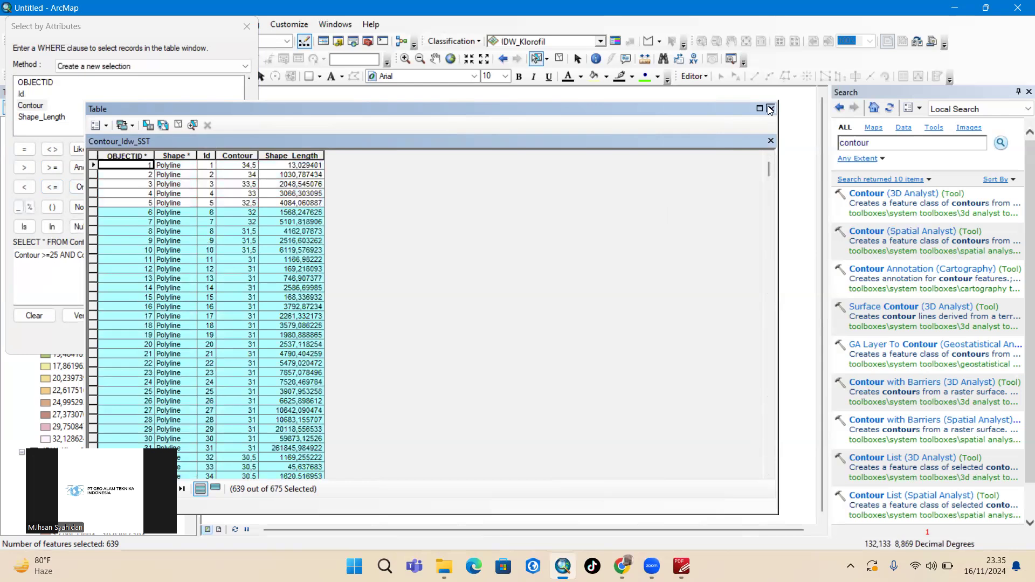
{"action": "left_click", "coordinate": [771, 109]}
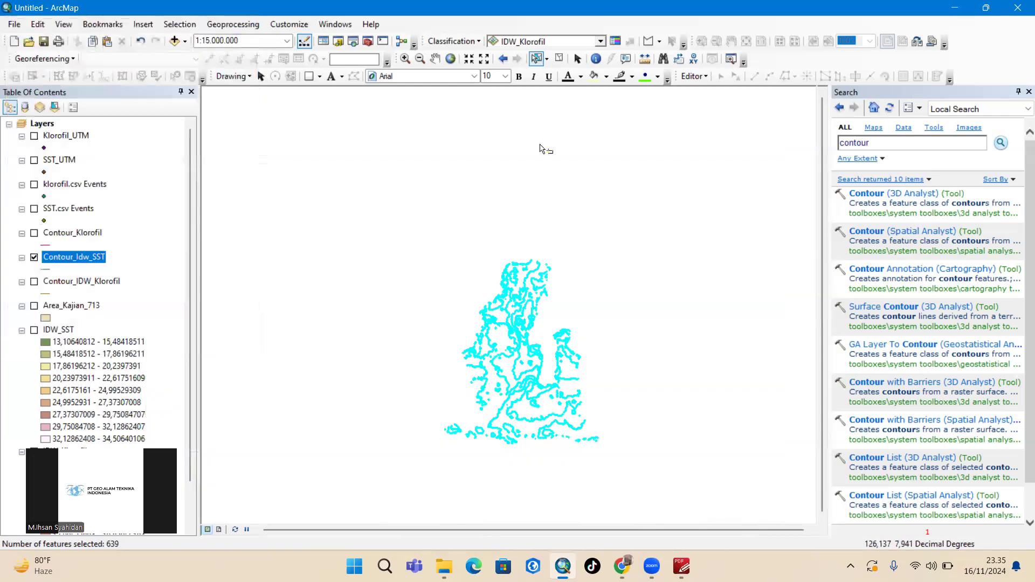
- Export the selected temperature contours as the shapefile Contout_SST in the Latihan ZPPI folder and add it to the map
{"action": "right_click", "coordinate": [69, 258]}
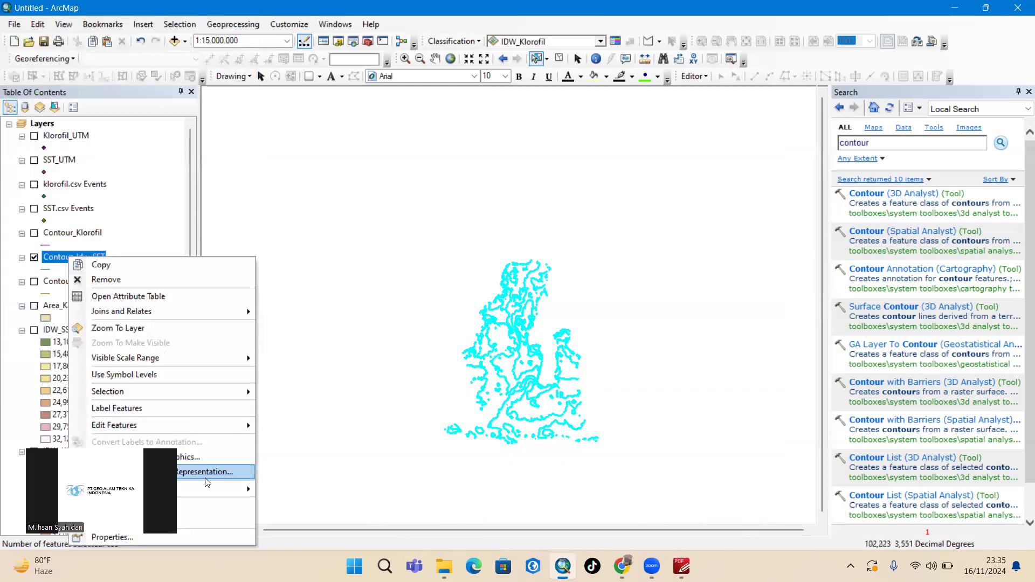
{"action": "left_click", "coordinate": [315, 481]}
{"action": "left_click", "coordinate": [632, 304]}
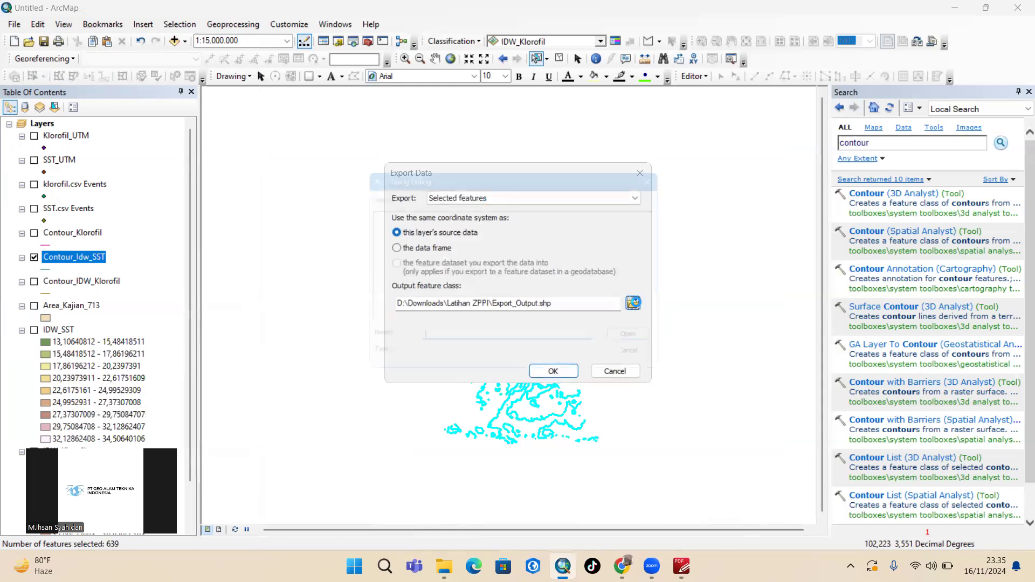
{"action": "left_click_drag", "start_coordinate": [467, 346], "coordinate": [425, 346]}
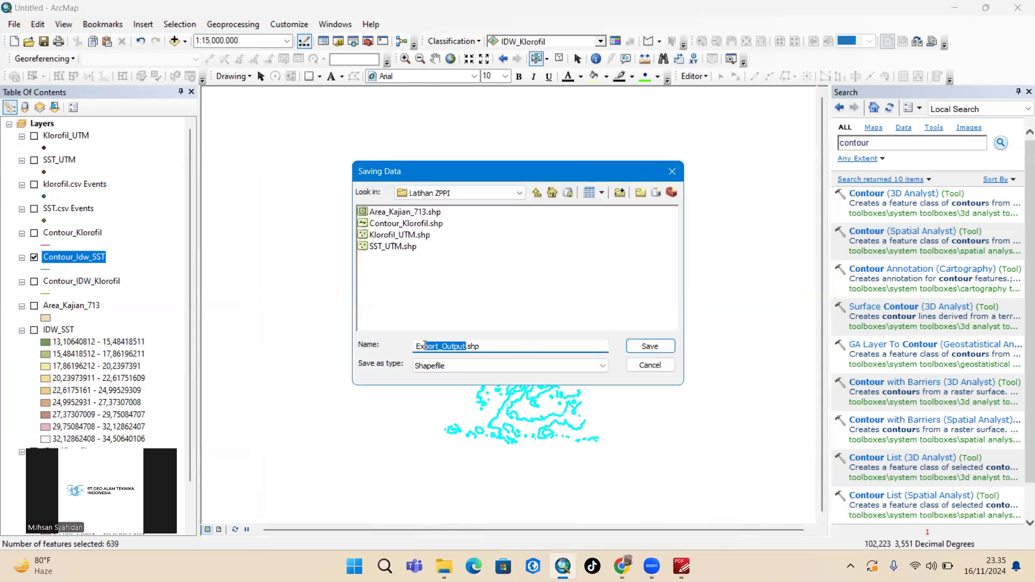
{"action": "type", "text": "Contour"}
{"action": "type", "text": "_SST"}
{"action": "left_click", "coordinate": [650, 346]}
{"action": "left_click", "coordinate": [554, 371]}
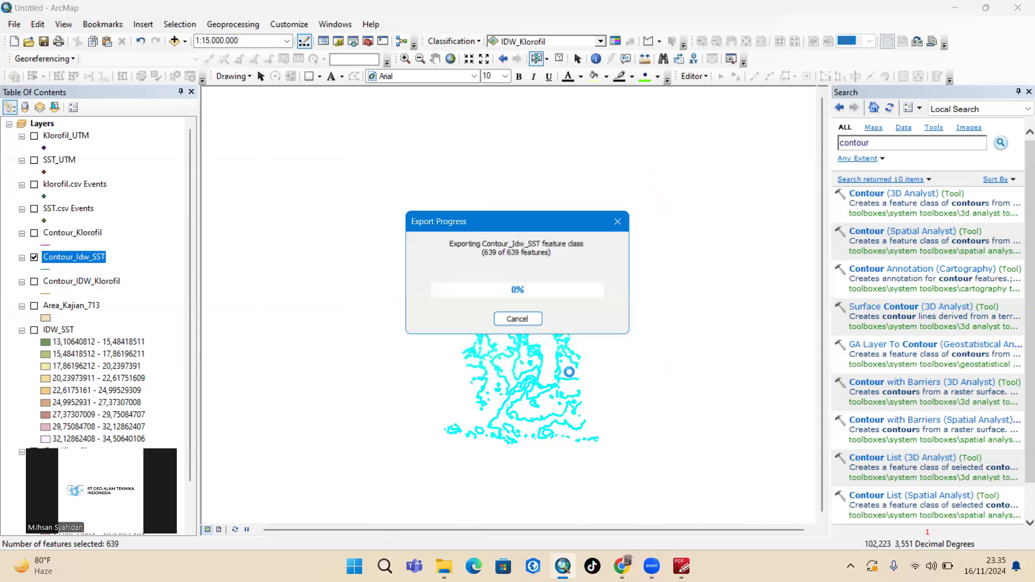
{"action": "left_click", "coordinate": [573, 328]}
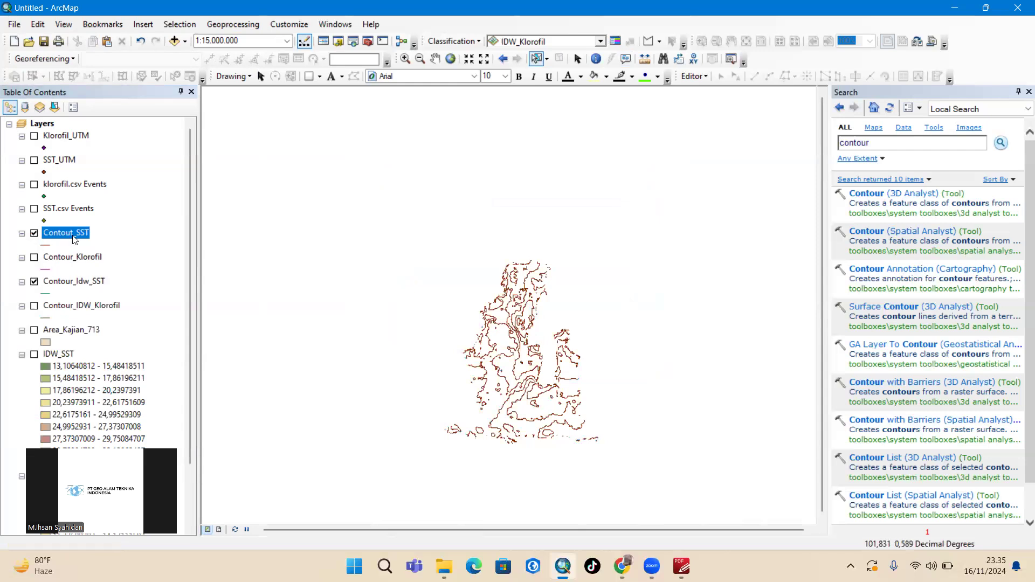
- Compare Contout_SST with Contour_Idw_SST by toggling their visibility, leaving only Contout_SST displayed
{"action": "left_click", "coordinate": [34, 233]}
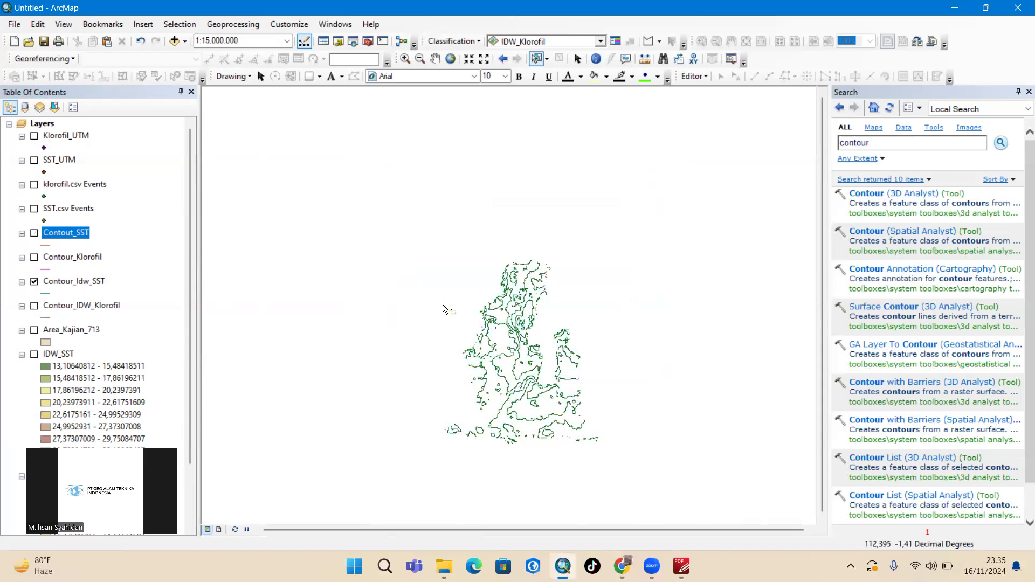
{"action": "scroll", "coordinate": [443, 309], "scroll_direction": "down", "scroll_amount": 3}
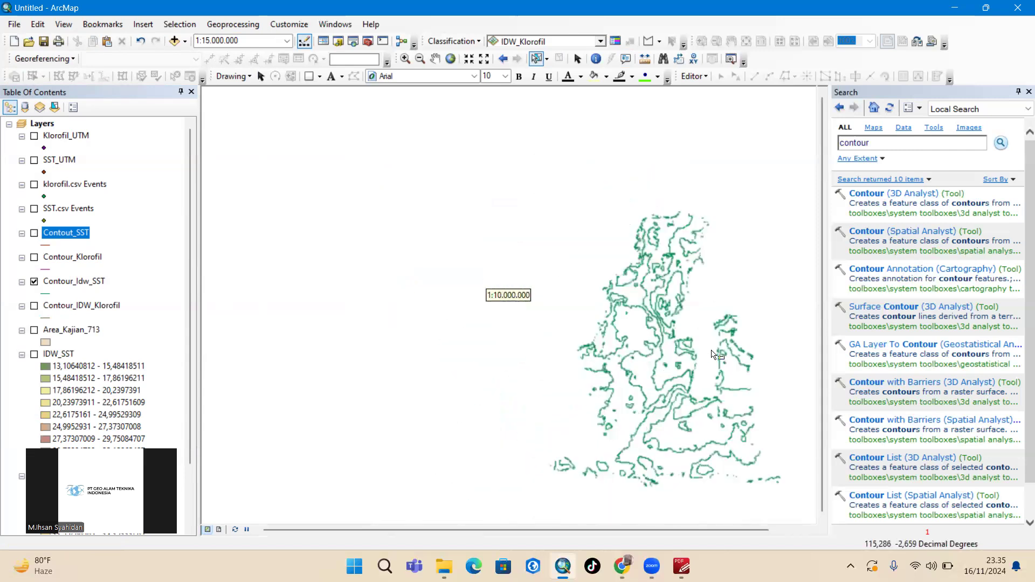
{"action": "left_click_drag", "start_coordinate": [725, 359], "coordinate": [647, 336]}
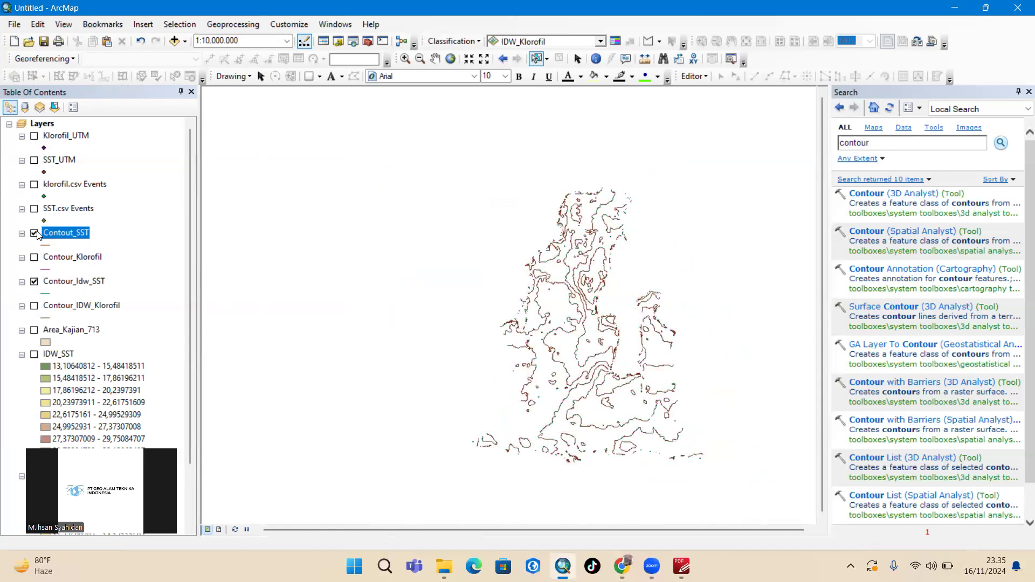
{"action": "left_click", "coordinate": [35, 234]}
{"action": "left_click", "coordinate": [34, 281]}
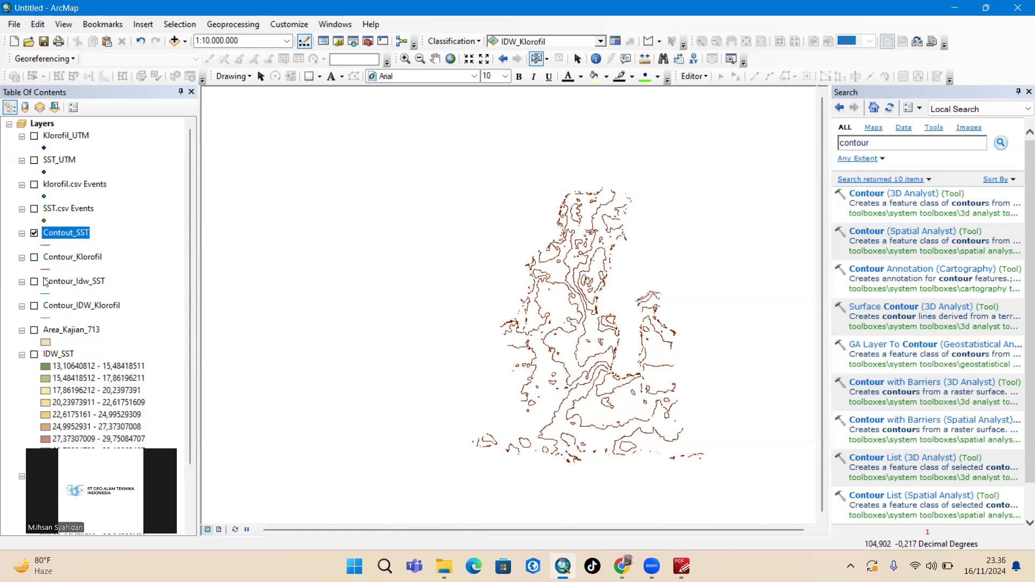
- Display Contour_Klorofil together with Contout_SST and change the chlorophyll contour line color to bright green
{"action": "left_click", "coordinate": [33, 258]}
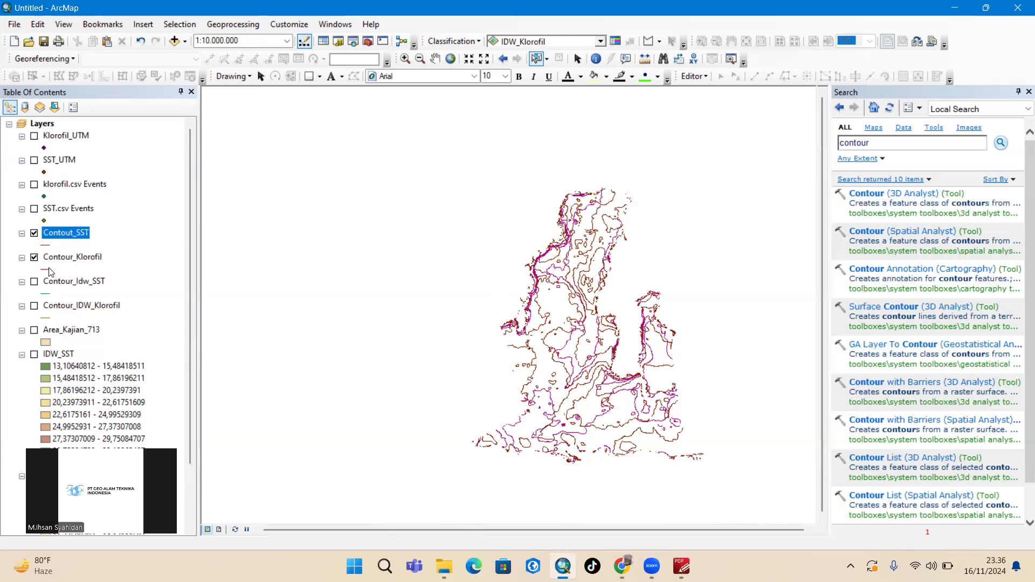
{"action": "left_click", "coordinate": [47, 271]}
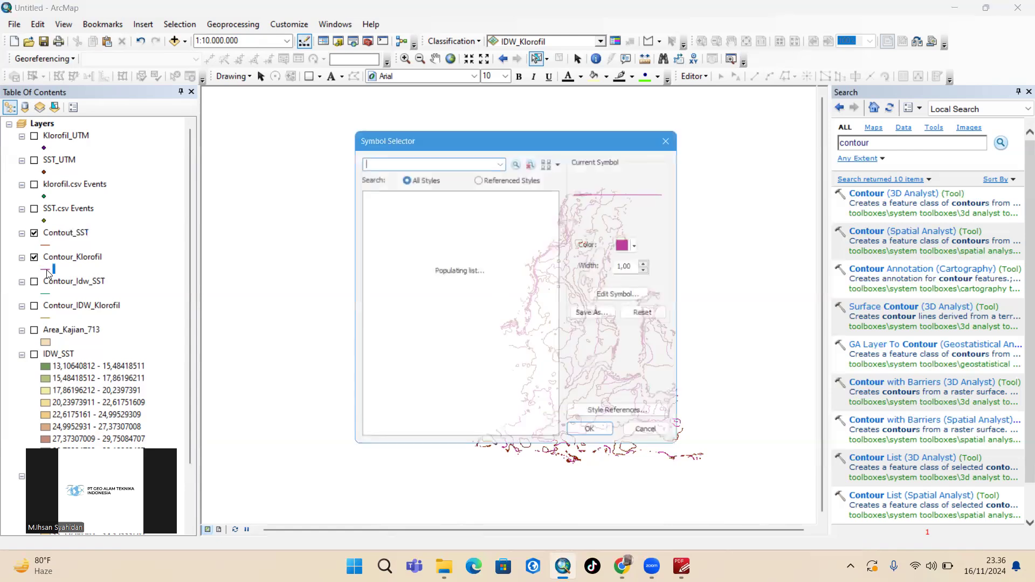
{"action": "left_click", "coordinate": [644, 246]}
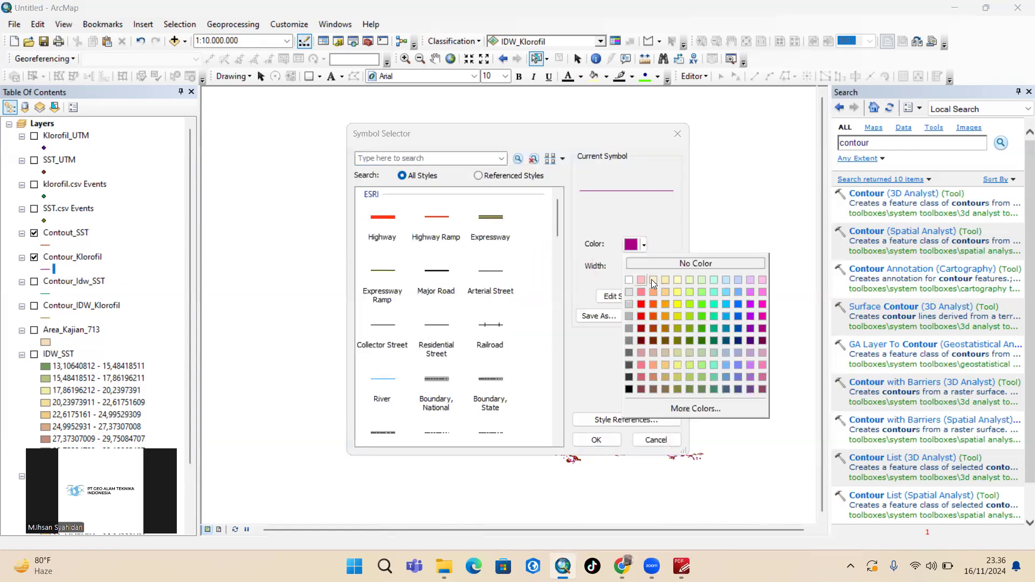
{"action": "left_click", "coordinate": [698, 303]}
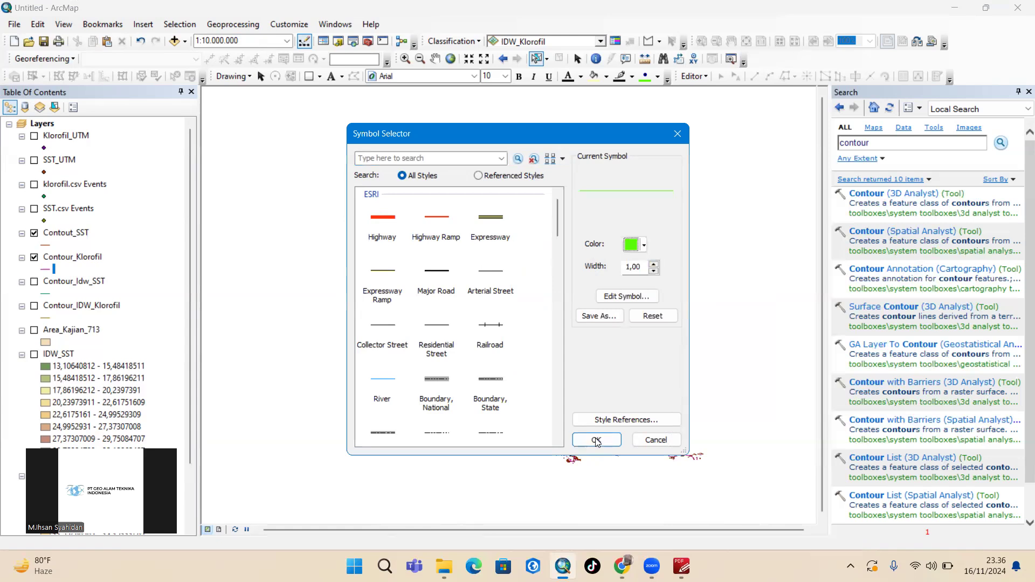
{"action": "left_click", "coordinate": [595, 440]}
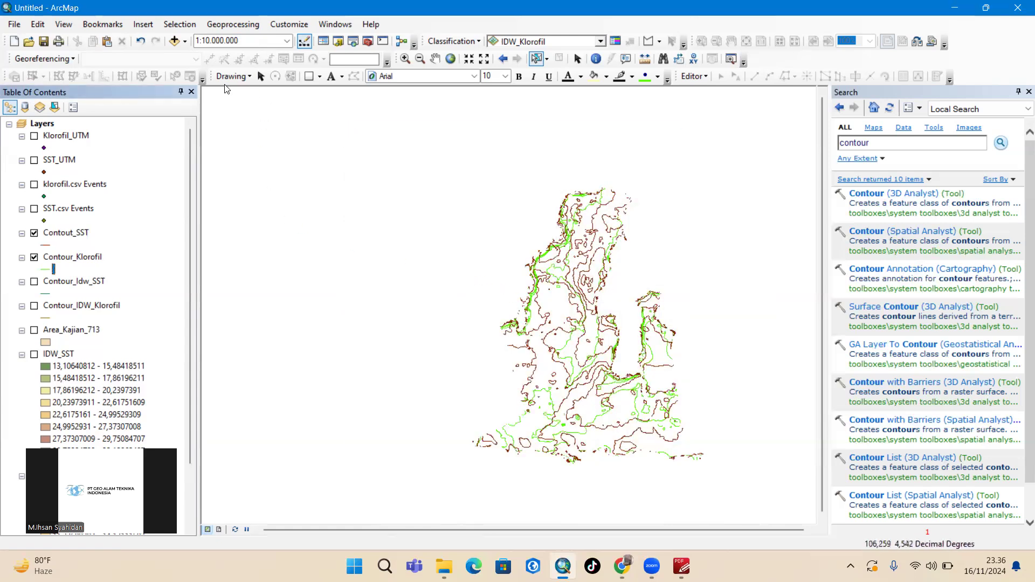
- Start the Intersect geoprocessing tool with Contout_SST and Contour_Klorofil as the input features
{"action": "left_click", "coordinate": [248, 25]}
{"action": "left_click", "coordinate": [268, 69]}
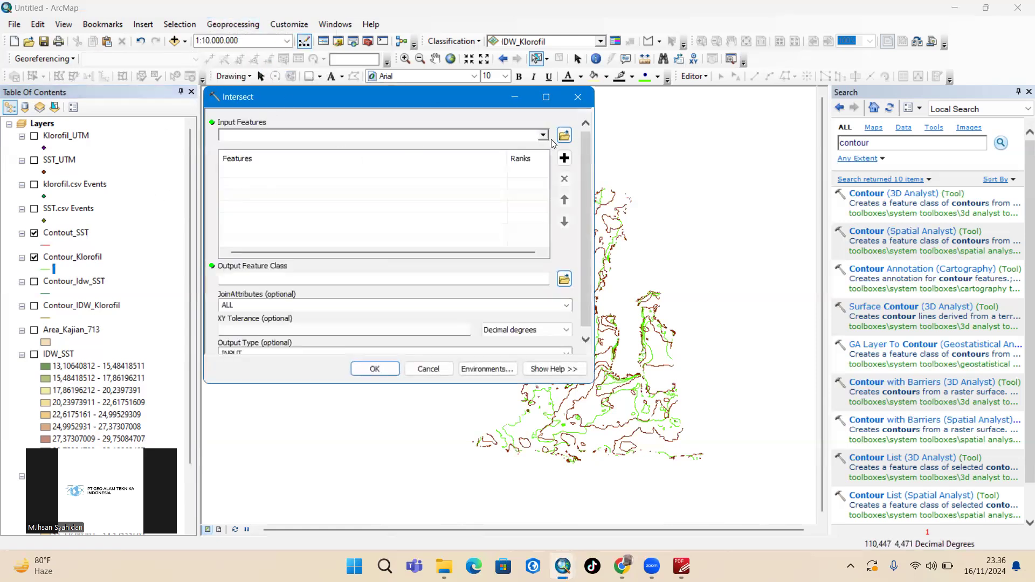
{"action": "left_click", "coordinate": [543, 135]}
{"action": "left_click", "coordinate": [267, 197]}
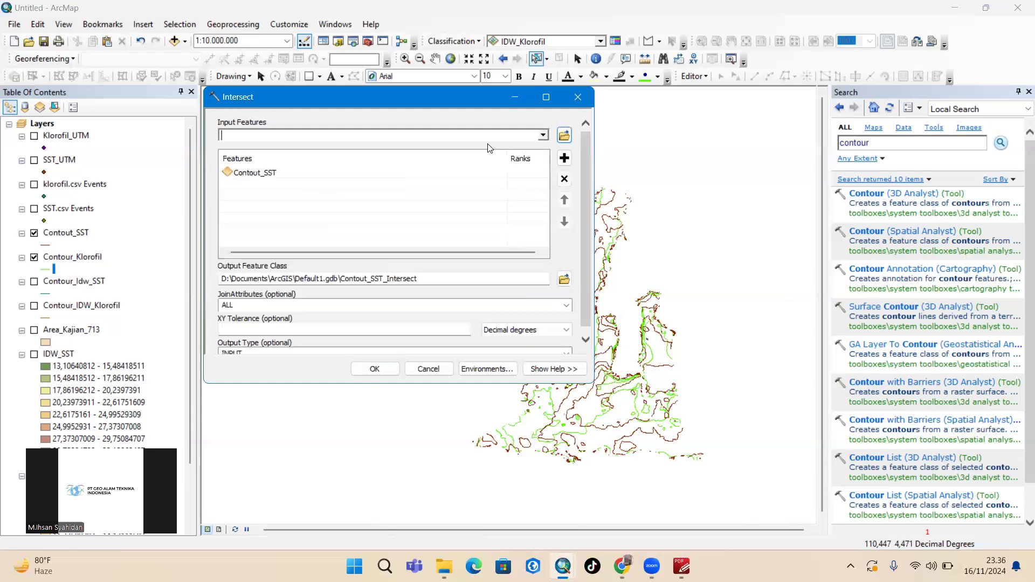
{"action": "left_click", "coordinate": [543, 135]}
{"action": "left_click", "coordinate": [295, 209]}
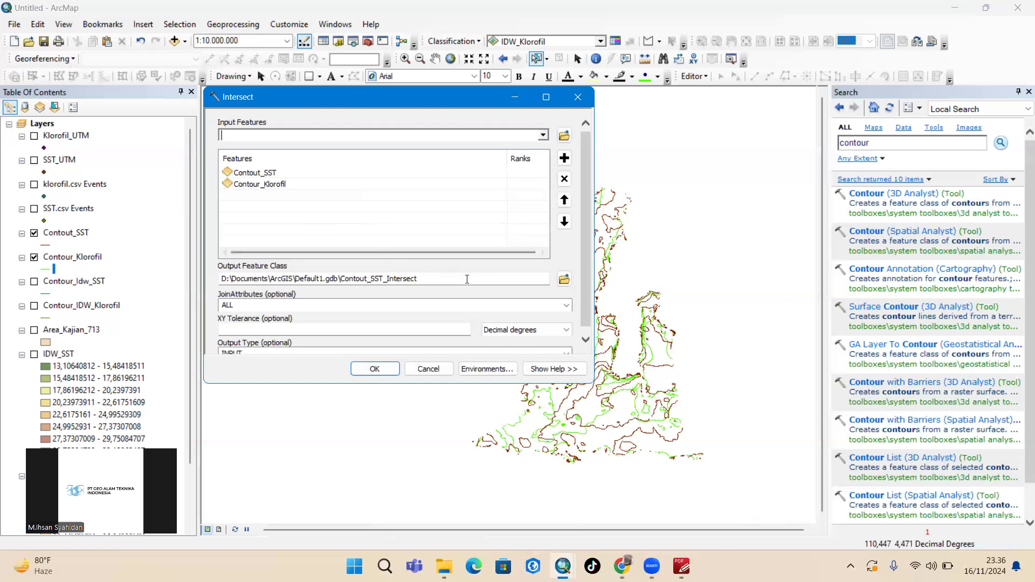
- Set the Intersect output to ZPPI_Ikan_Plagis in the Latihan ZPPI folder with output type POINT, and run the tool
{"action": "left_click", "coordinate": [564, 279]}
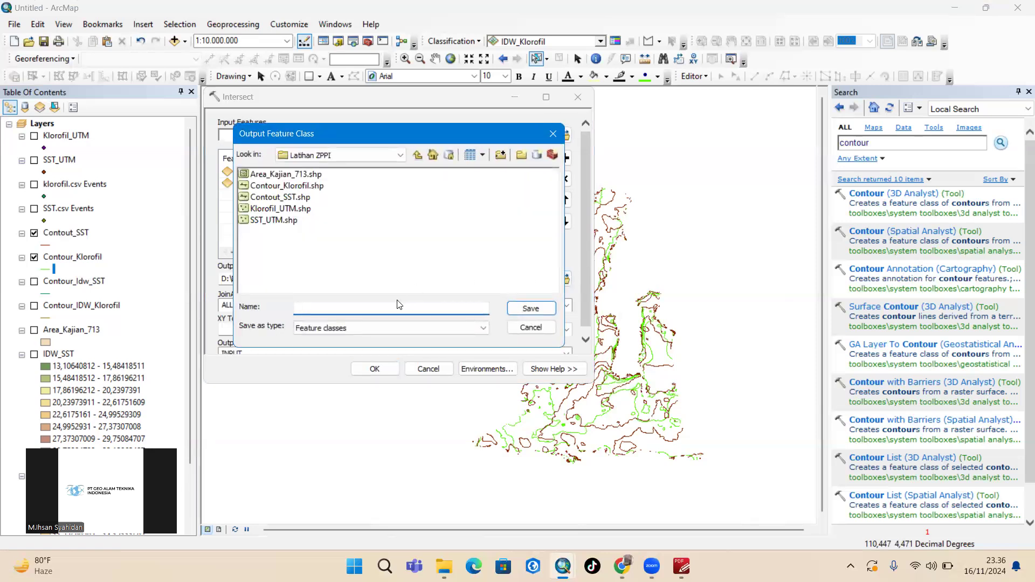
{"action": "type", "text": "ZPPI_Ikan_Plagis"}
{"action": "left_click", "coordinate": [541, 311]}
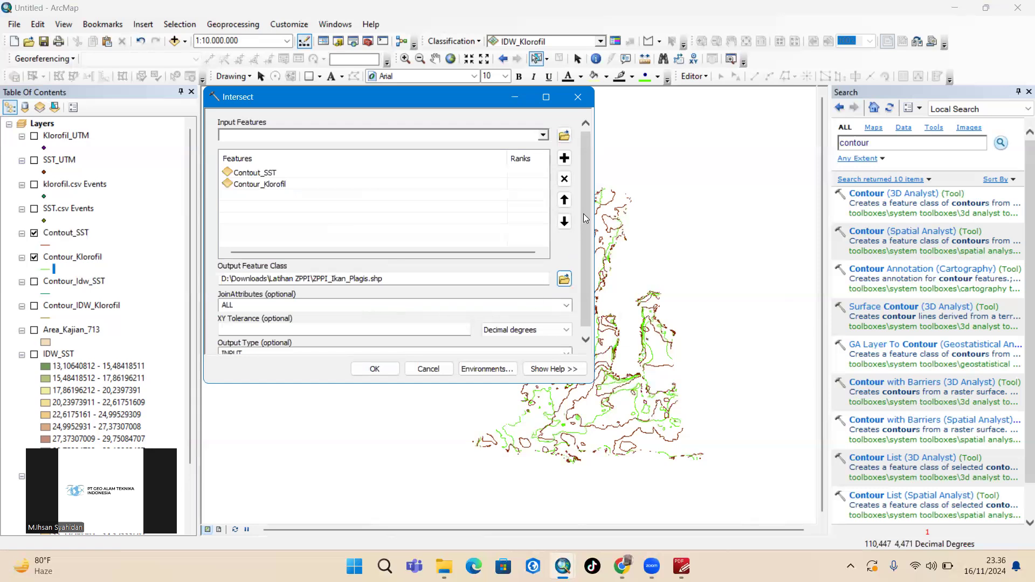
{"action": "scroll", "coordinate": [587, 260], "scroll_direction": "down", "scroll_amount": 1}
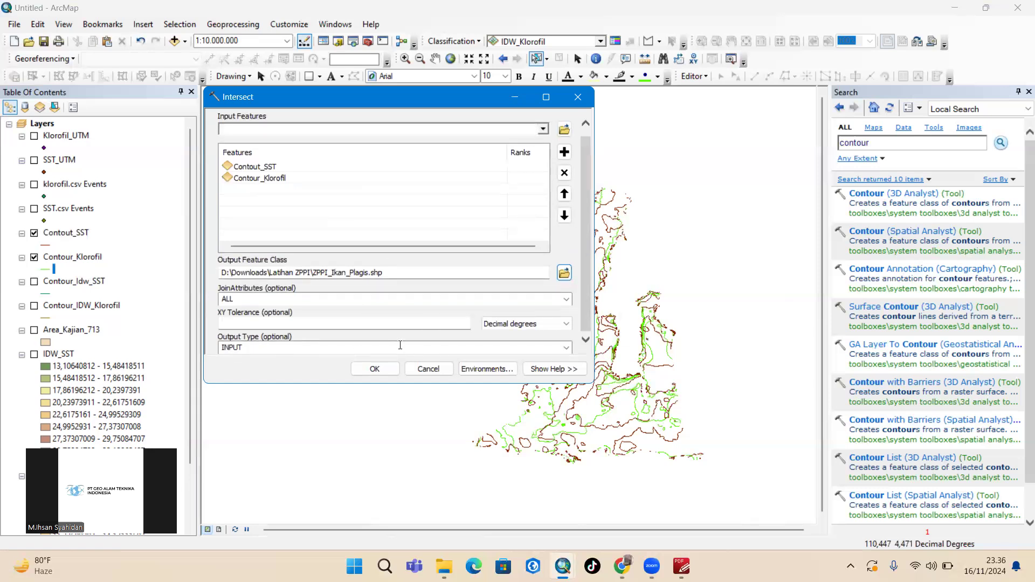
{"action": "left_click", "coordinate": [566, 347]}
{"action": "left_click", "coordinate": [289, 378]}
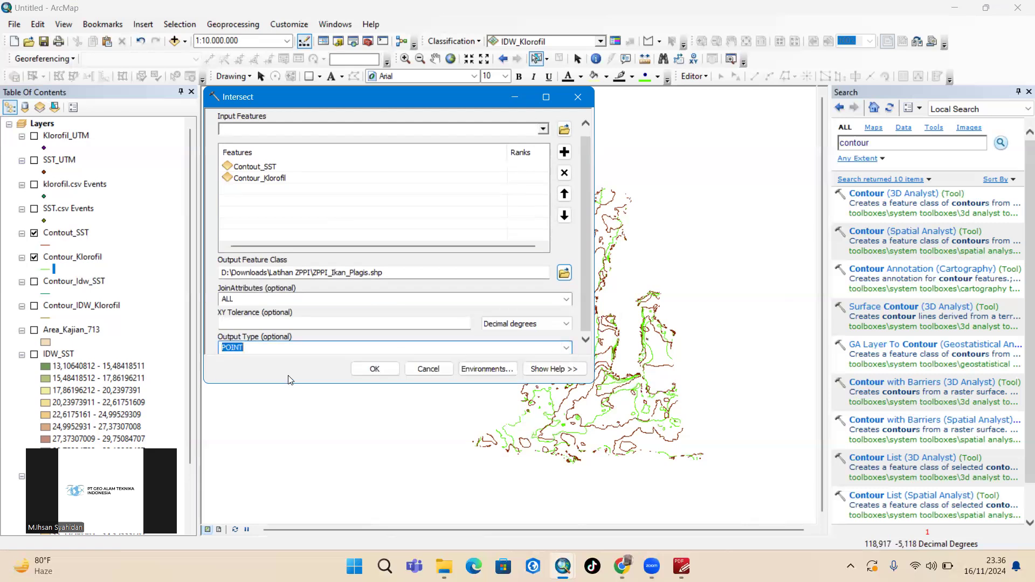
{"action": "left_click", "coordinate": [370, 369]}
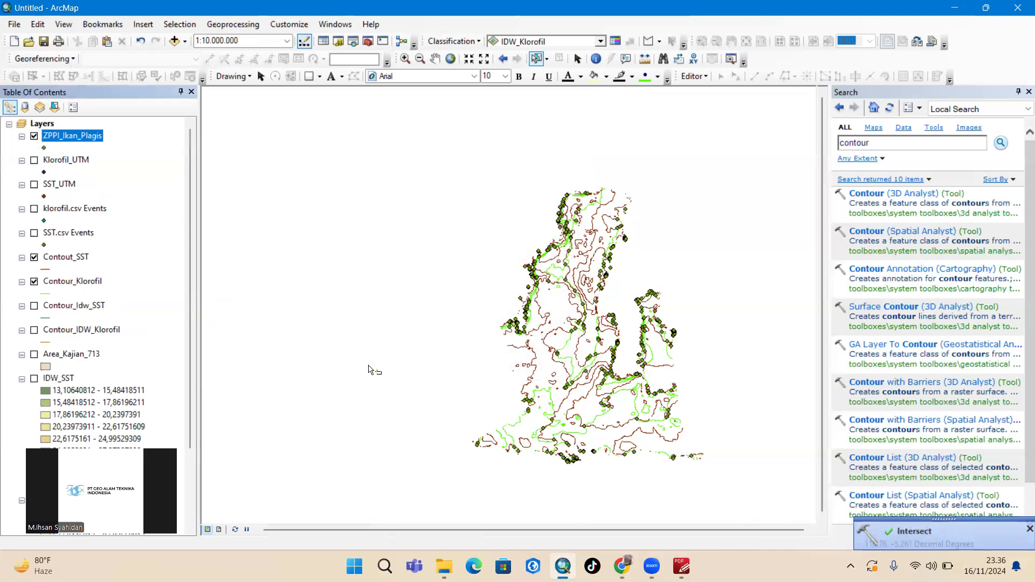
- Examine up close where the ZPPI_Ikan_Plagis points fall on the crossings of the temperature and chlorophyll contours
{"action": "scroll", "coordinate": [616, 350], "scroll_direction": "down", "scroll_amount": 2}
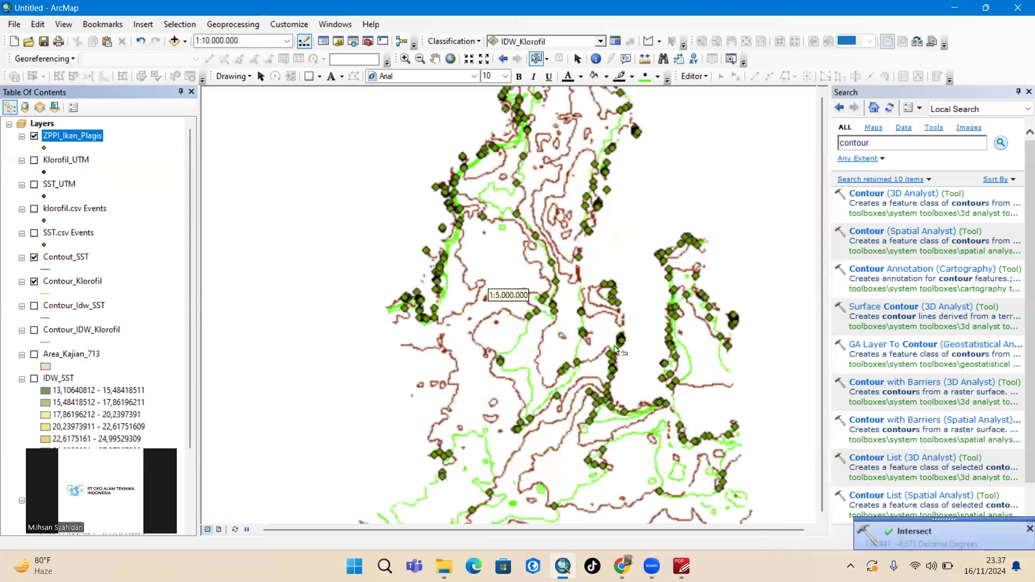
{"action": "scroll", "coordinate": [615, 350], "scroll_direction": "down", "scroll_amount": 5}
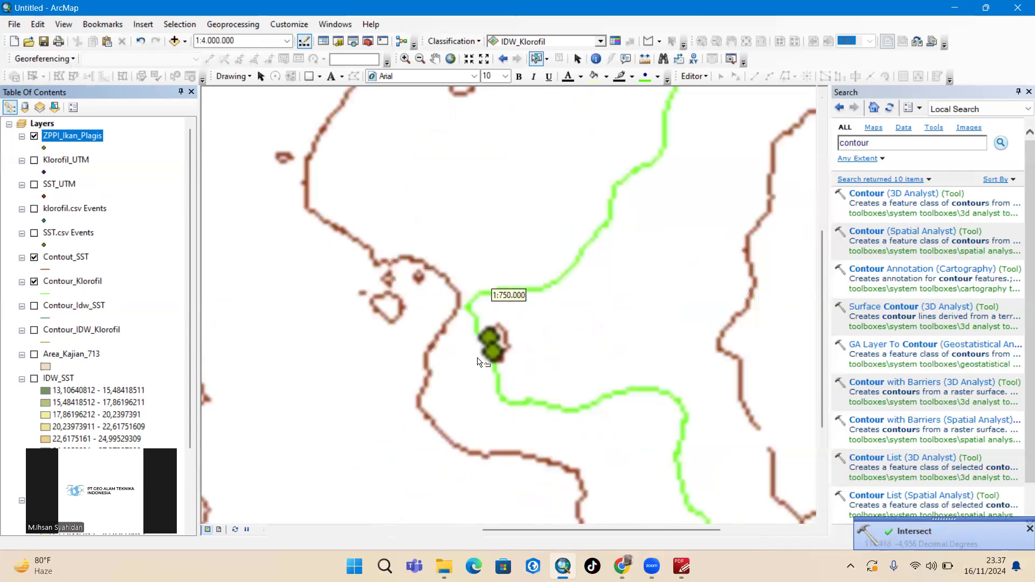
{"action": "scroll", "coordinate": [485, 359], "scroll_direction": "down", "scroll_amount": 3}
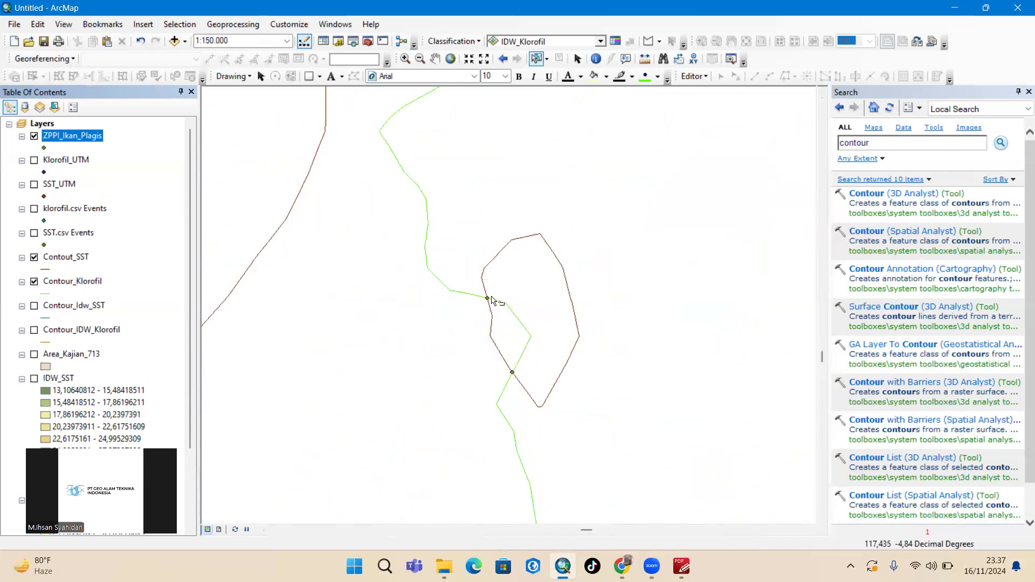
{"action": "scroll", "coordinate": [500, 372], "scroll_direction": "up", "scroll_amount": 4}
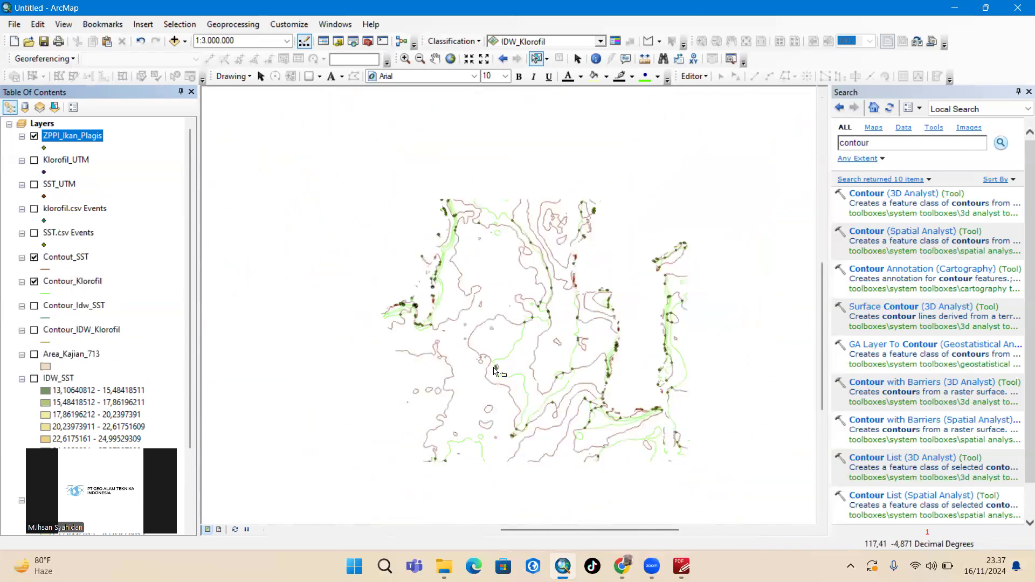
{"action": "scroll", "coordinate": [496, 372], "scroll_direction": "up", "scroll_amount": 2}
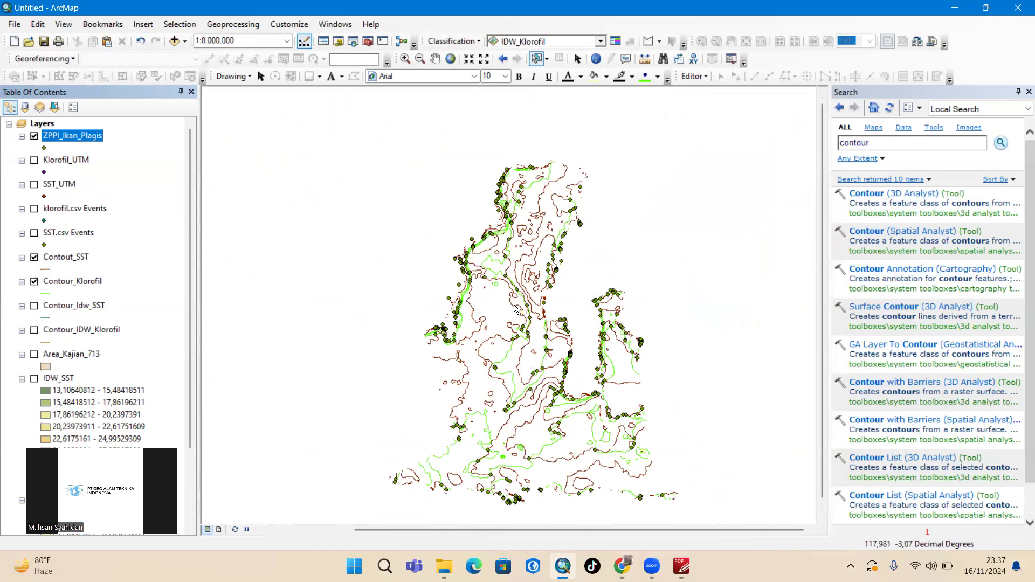
{"action": "scroll", "coordinate": [516, 307], "scroll_direction": "down", "scroll_amount": 2}
{"action": "scroll", "coordinate": [516, 308], "scroll_direction": "up", "scroll_amount": 2}
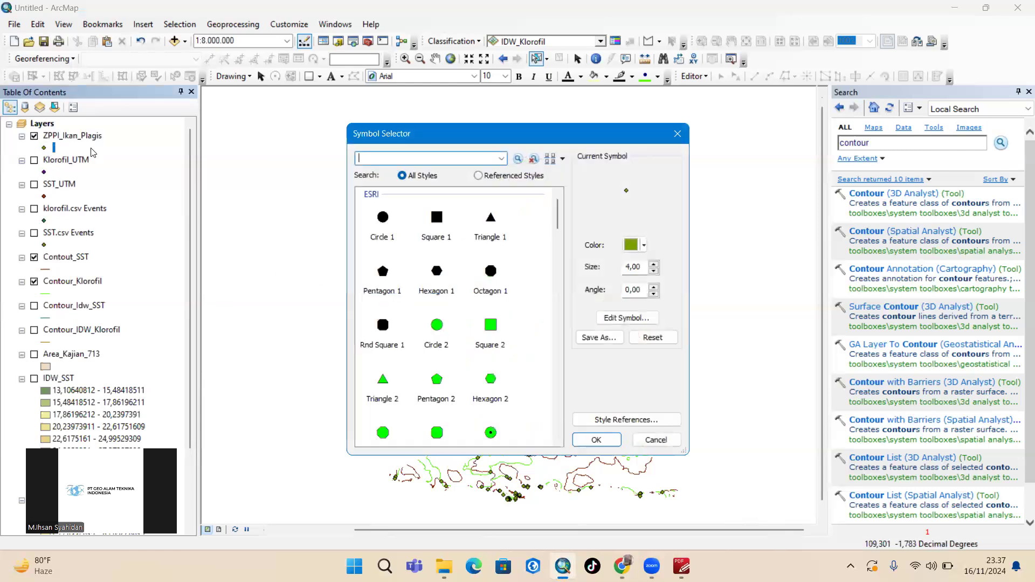
- Search the symbol styles for fish, apply the ArcGIS_Explorer Fishing symbol to ZPPI_Ikan_Plagis, and check it on the map
{"action": "left_click", "coordinate": [675, 135]}
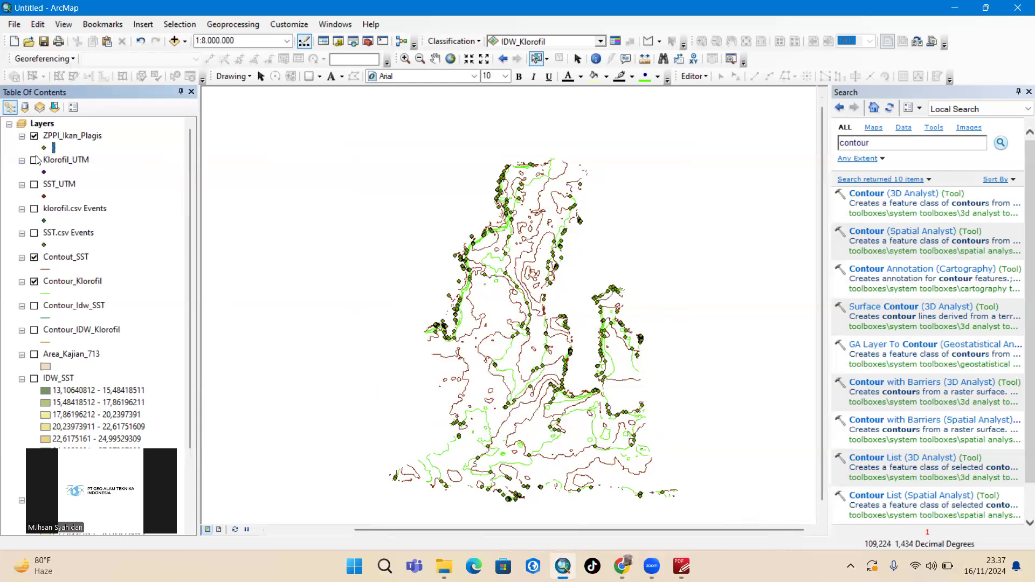
{"action": "left_click", "coordinate": [44, 148]}
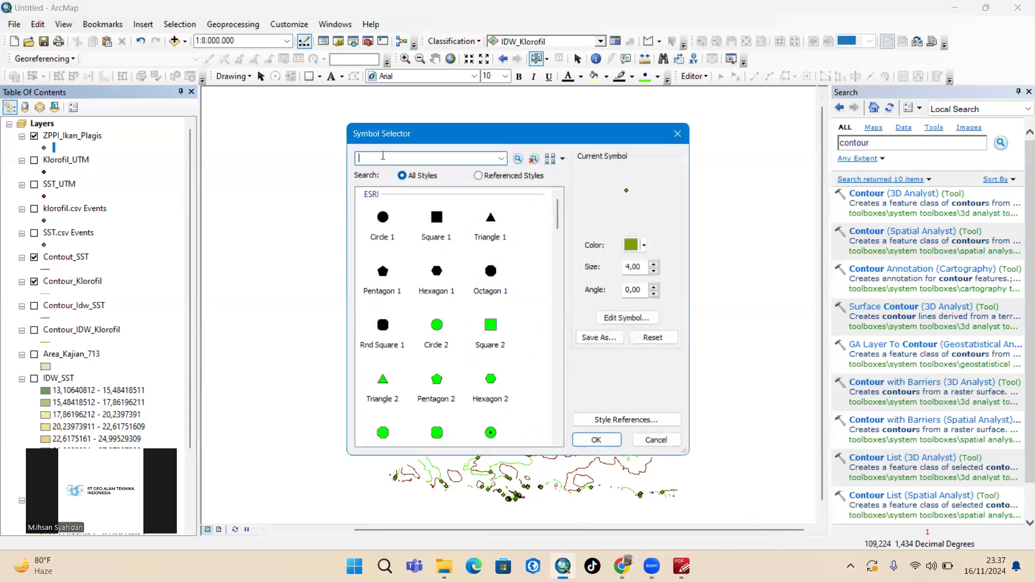
{"action": "type", "text": "fl"}
{"action": "type", "text": "sh"}
{"action": "key", "text": "Return"}
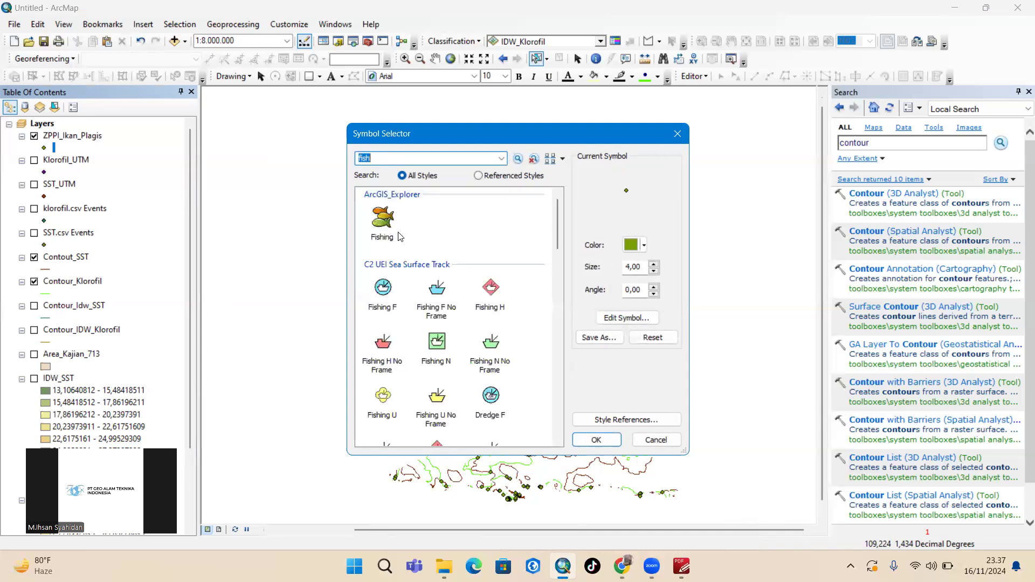
{"action": "left_click", "coordinate": [381, 230]}
{"action": "left_click", "coordinate": [591, 439]}
{"action": "scroll", "coordinate": [526, 345], "scroll_direction": "down", "scroll_amount": 1}
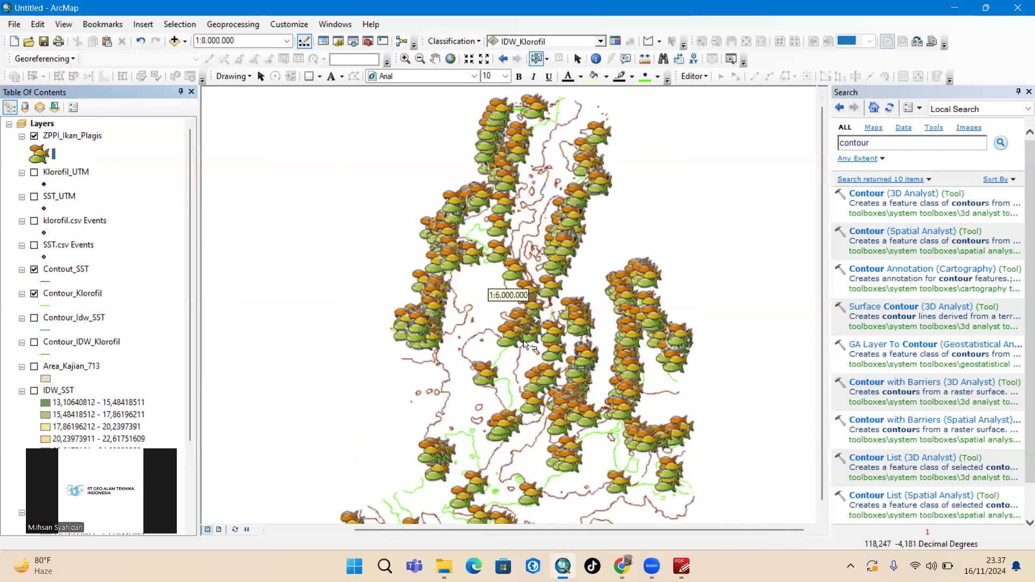
{"action": "scroll", "coordinate": [526, 345], "scroll_direction": "down", "scroll_amount": 2}
{"action": "scroll", "coordinate": [525, 345], "scroll_direction": "up", "scroll_amount": 3}
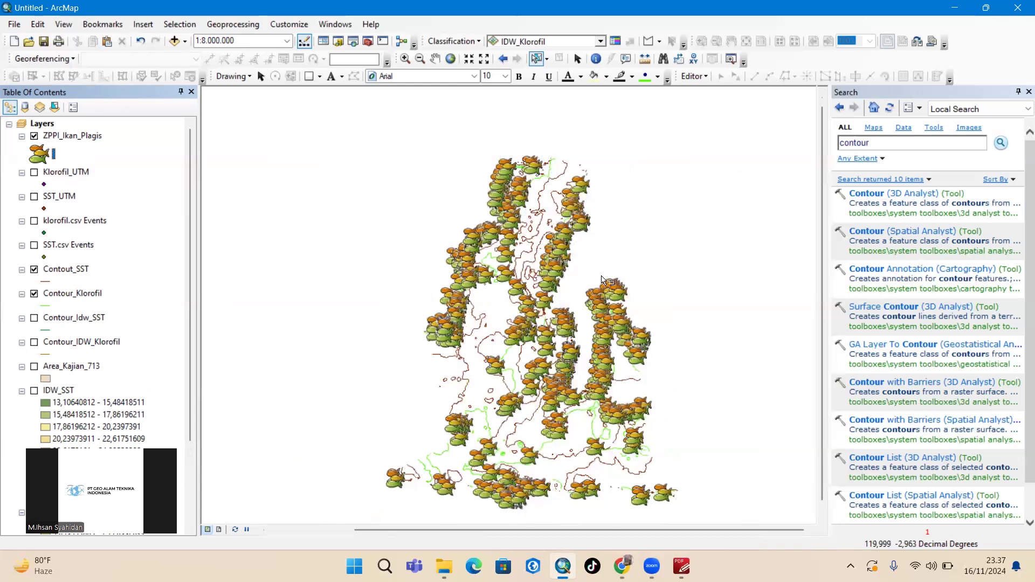
{"action": "left_click_drag", "start_coordinate": [613, 254], "coordinate": [625, 222]}
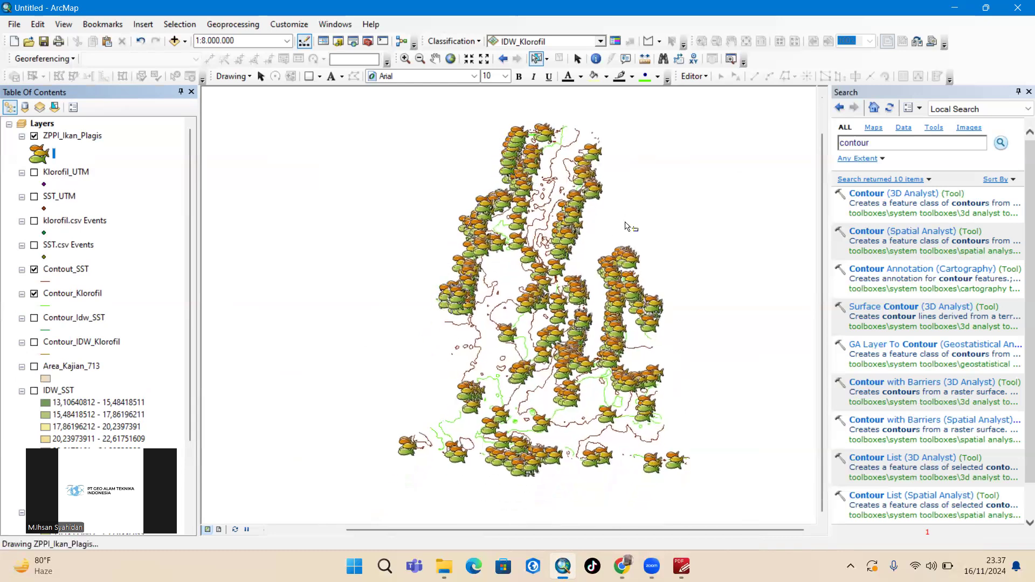